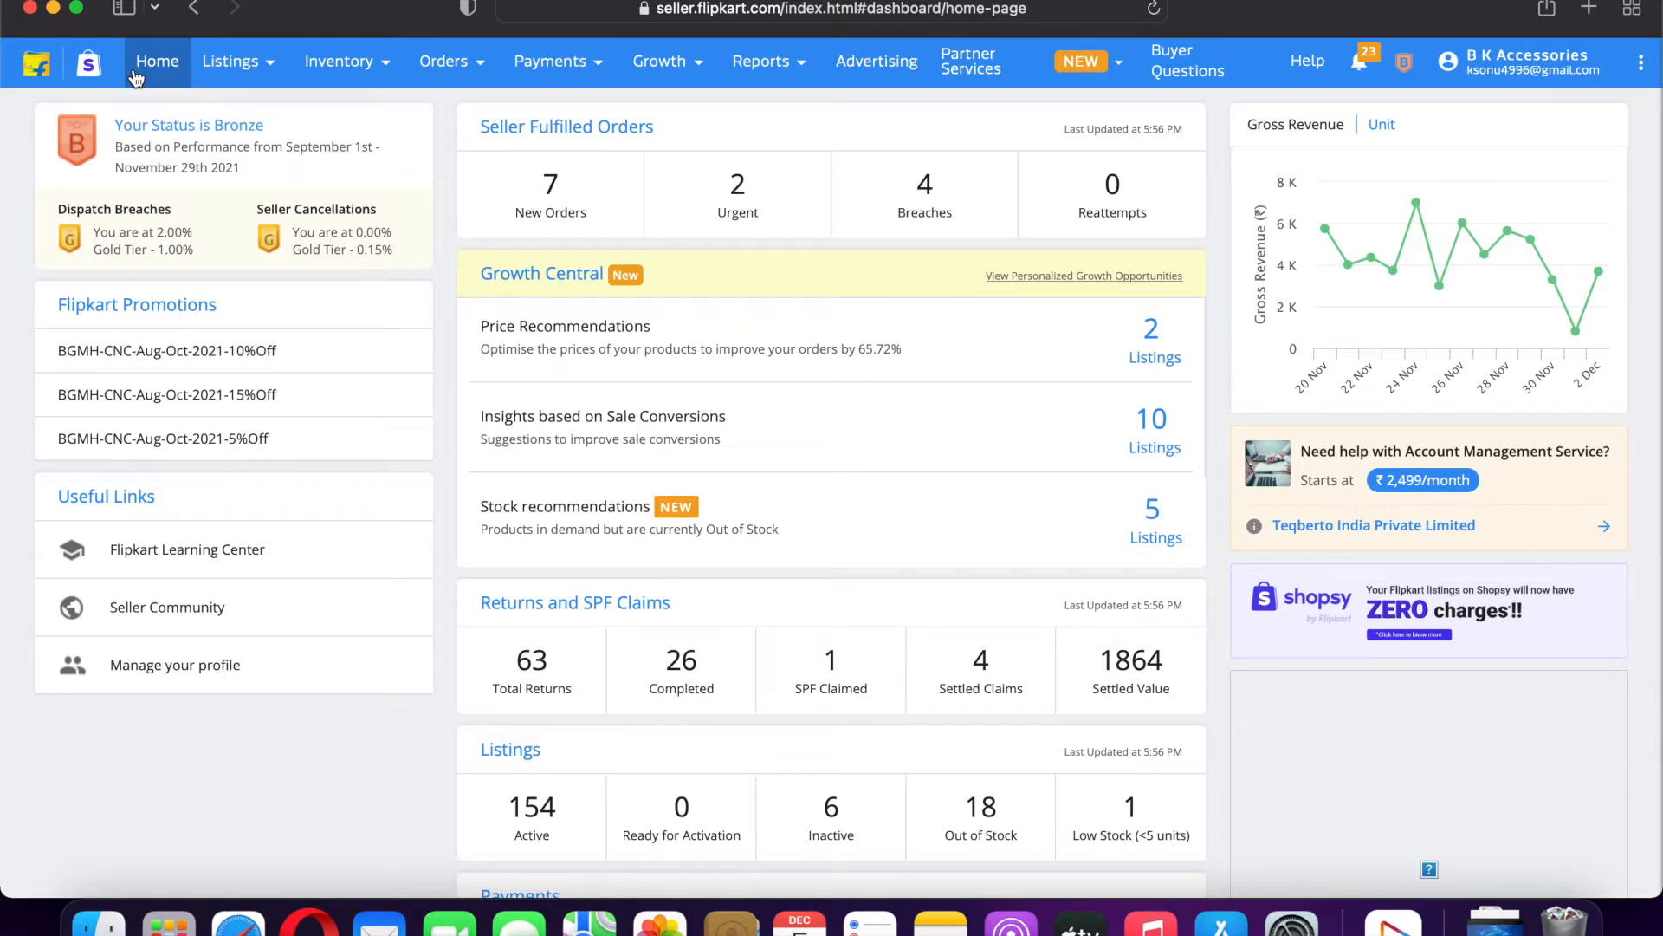
Step: Open the My Listings page of the seller account and dismiss the product-editing tour
{"action": "left_click", "coordinate": [208, 73]}
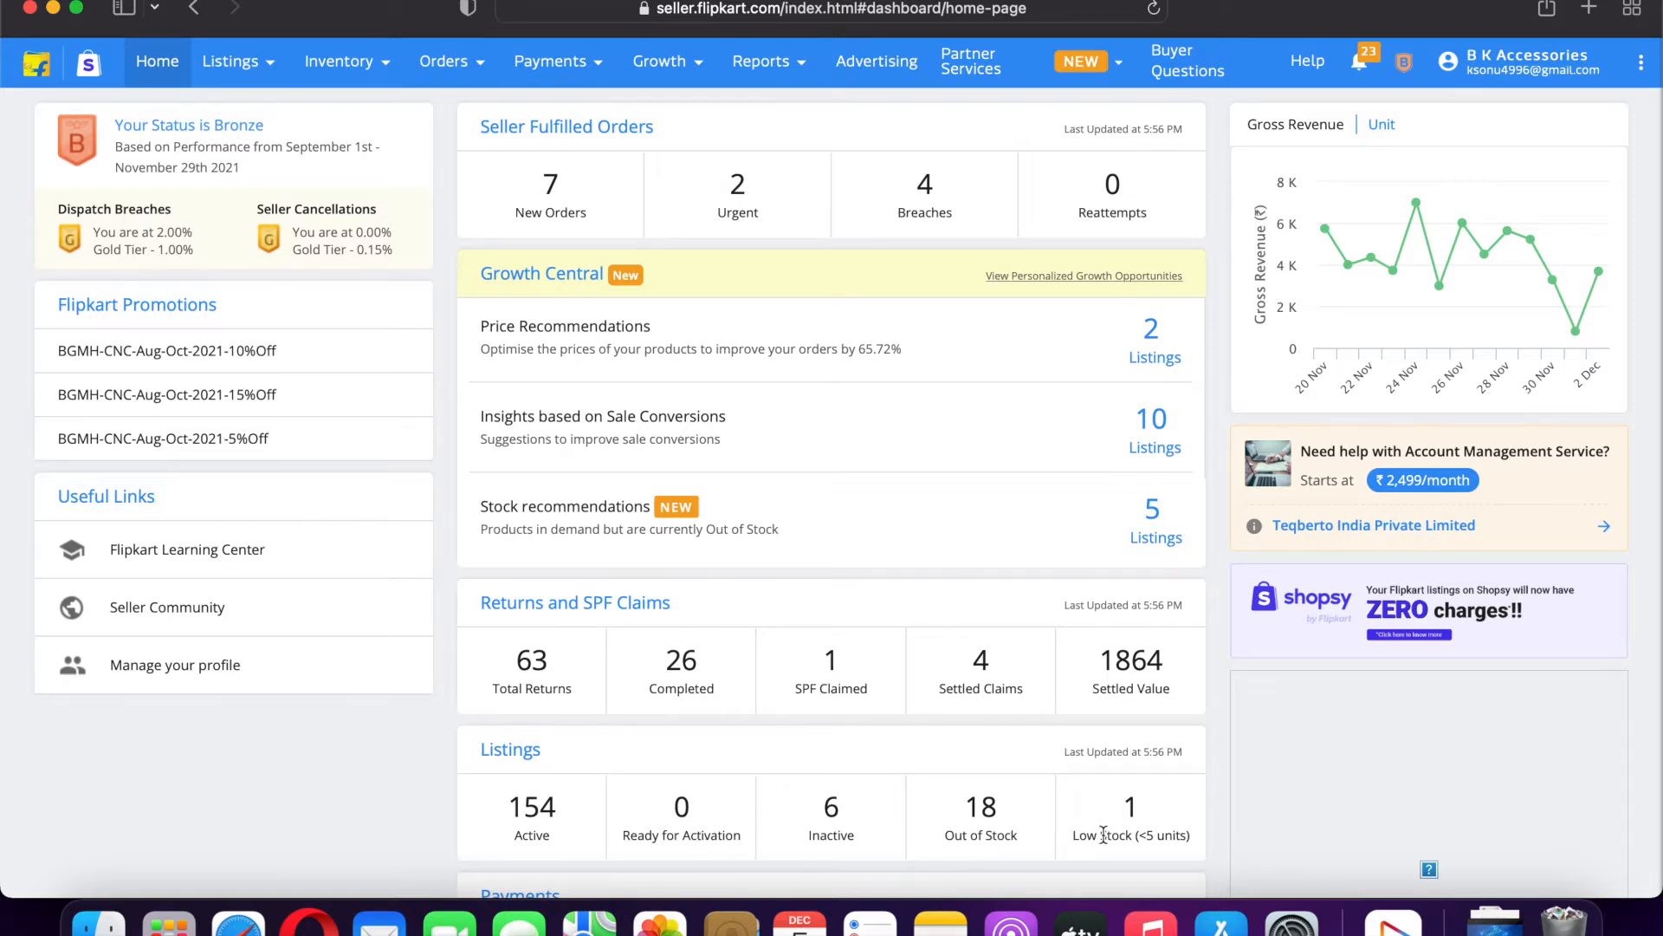
{"action": "left_click", "coordinate": [233, 73]}
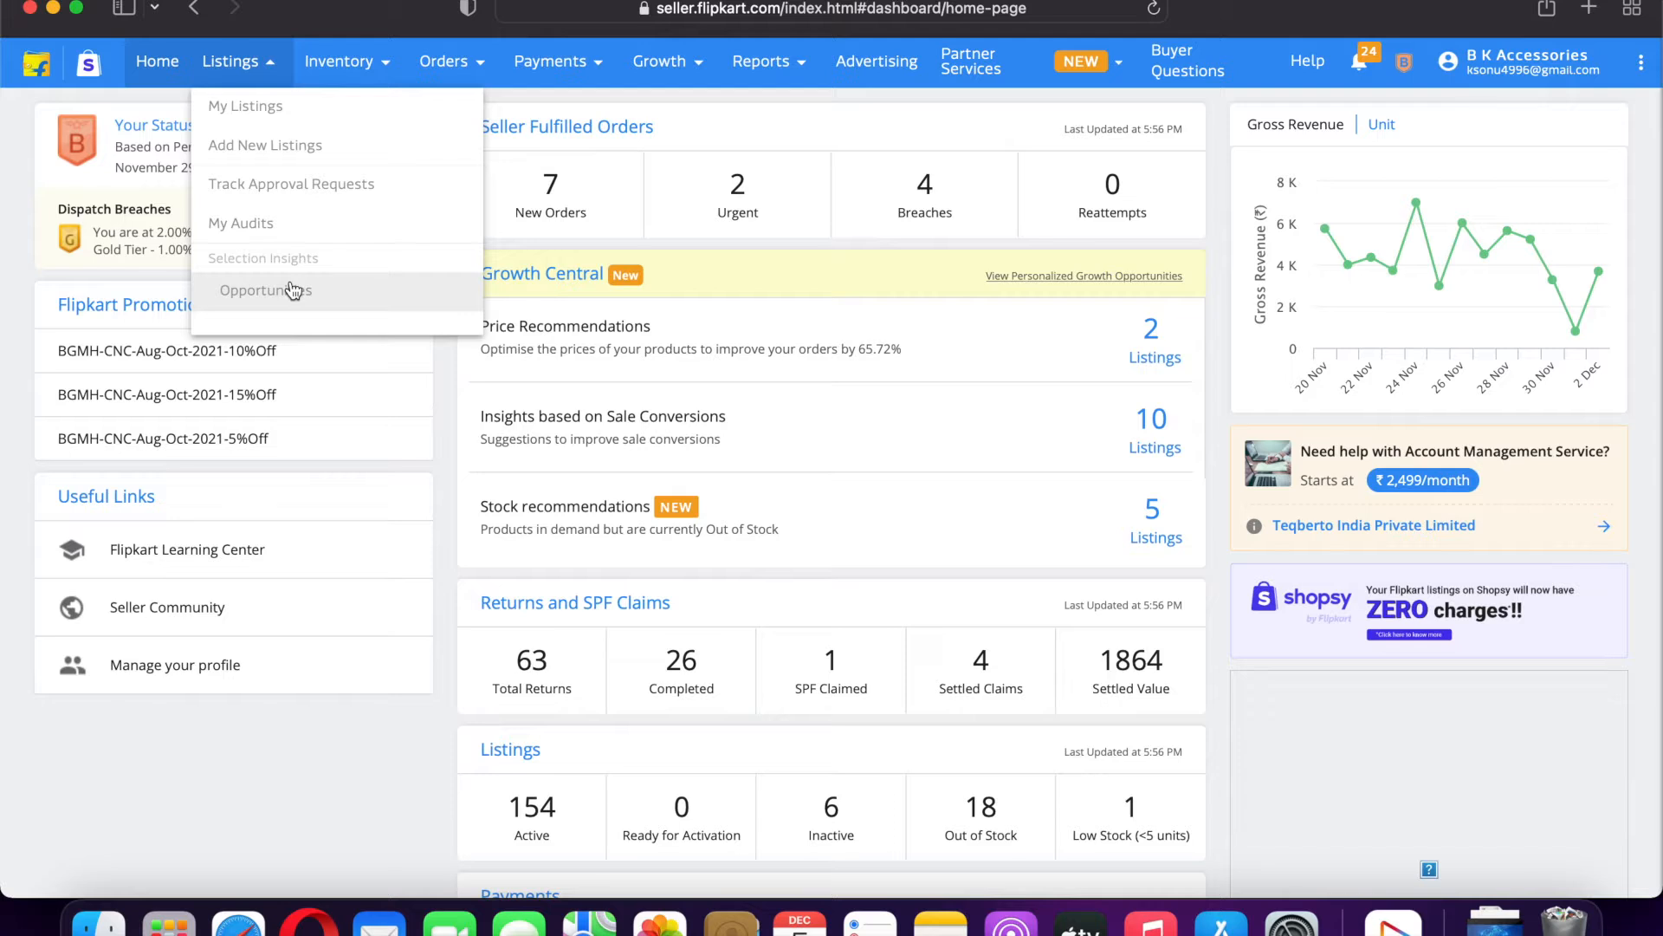
{"action": "left_click", "coordinate": [293, 107]}
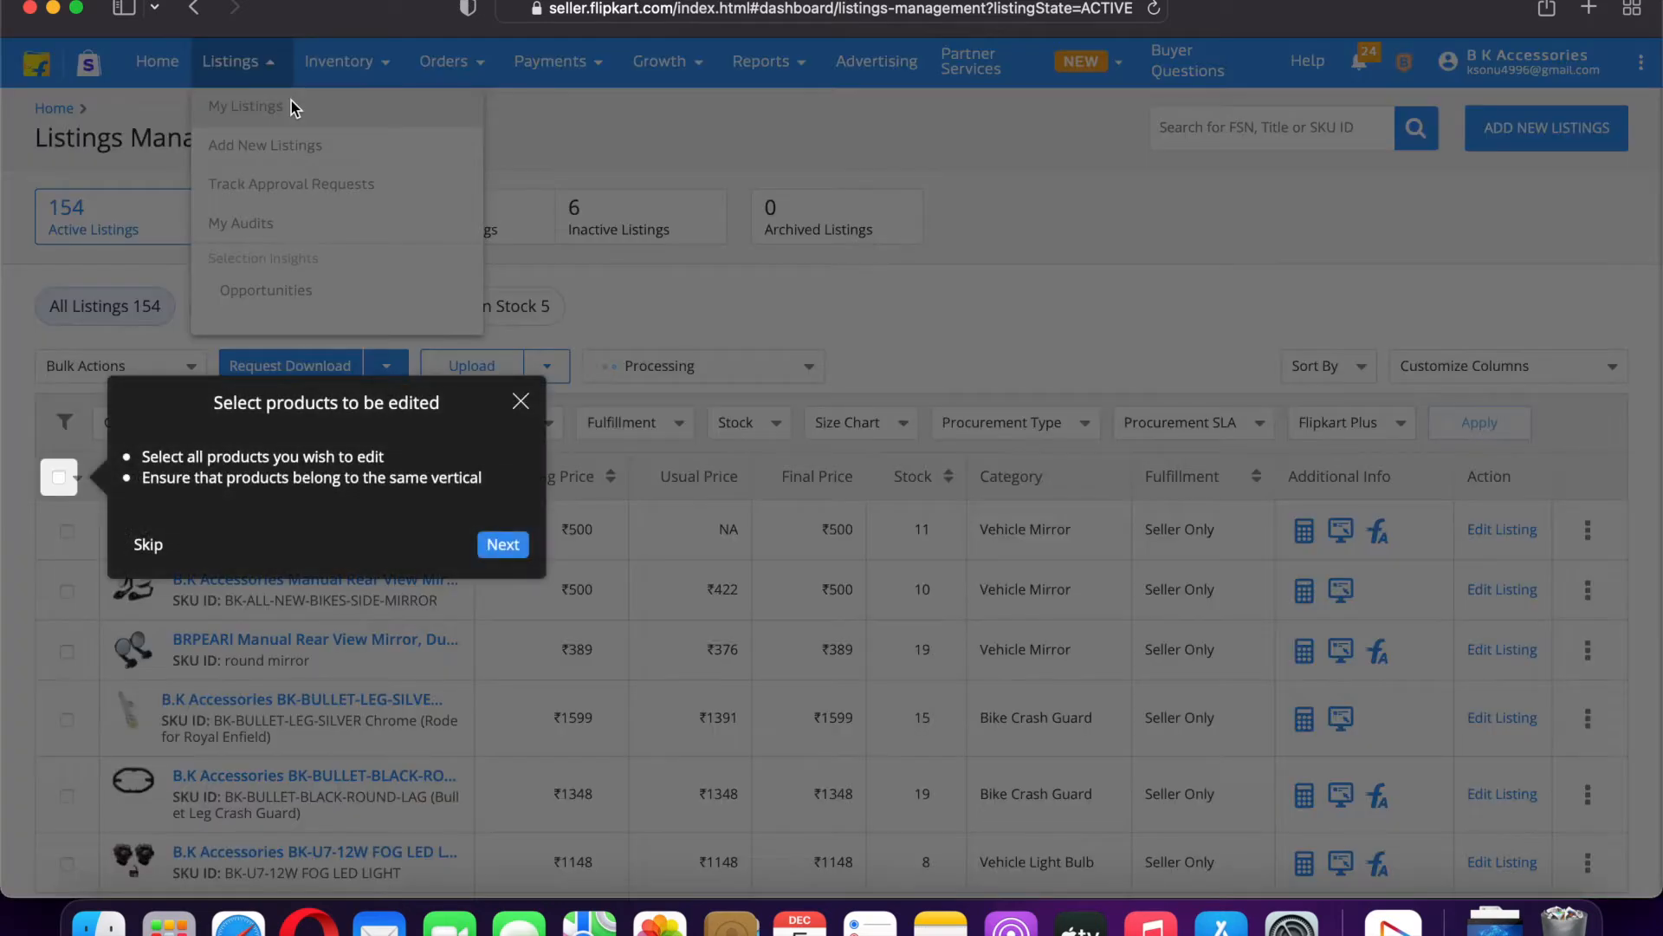
{"action": "left_click", "coordinate": [520, 401]}
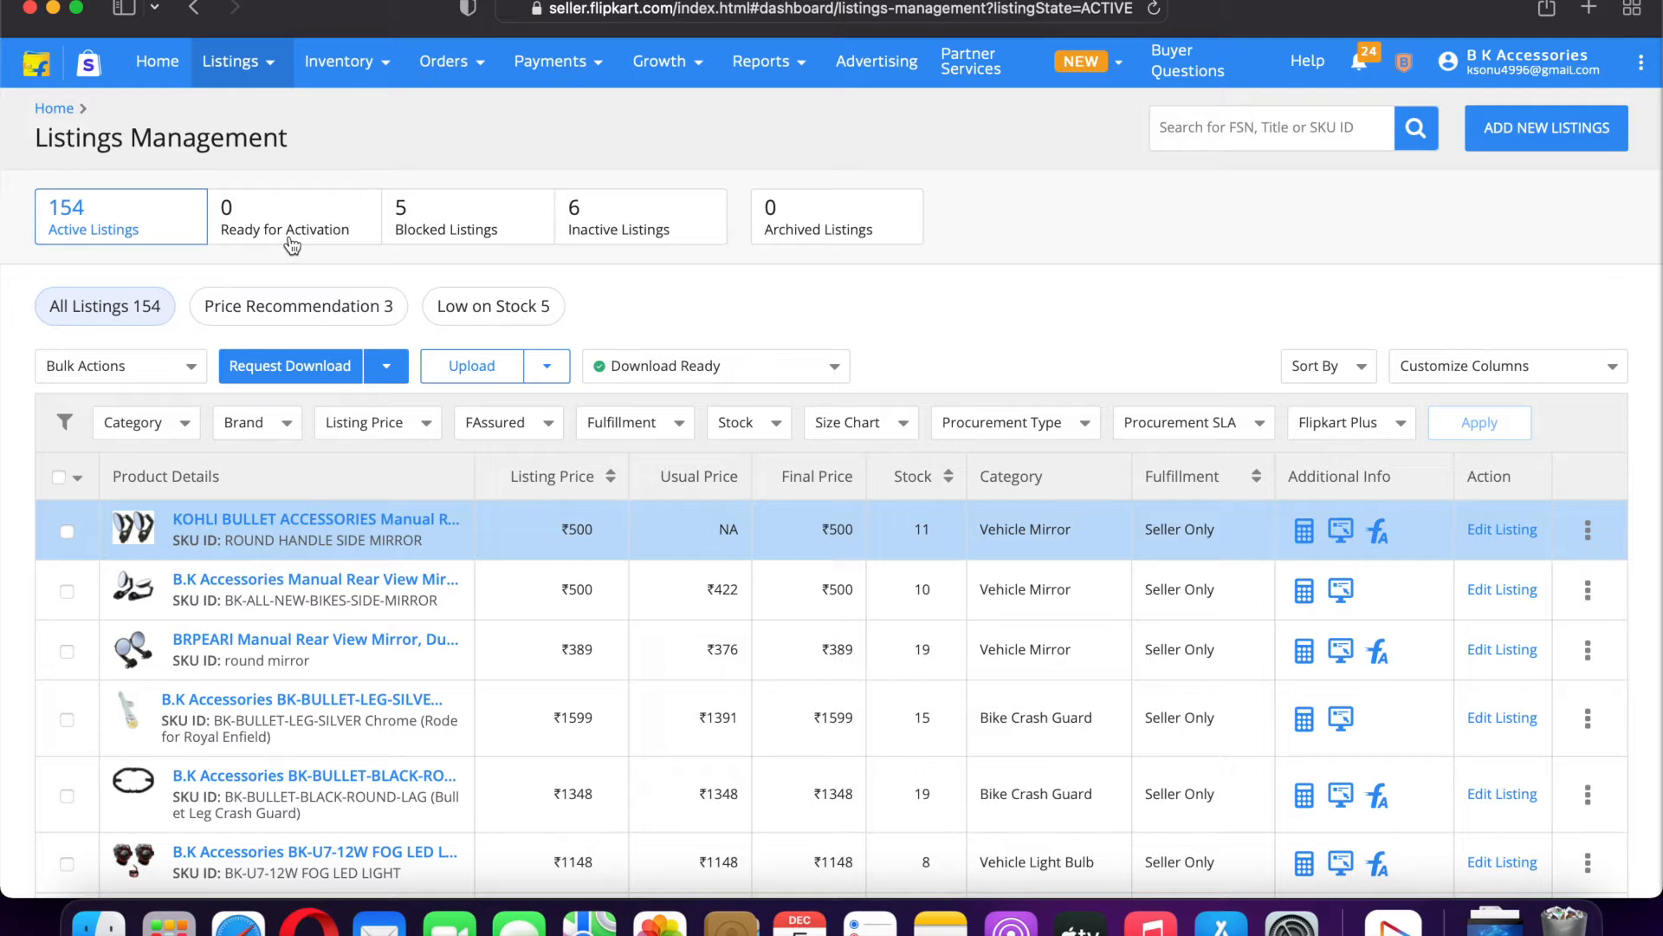
Step: Review the listings by status: blocked, ready for activation, active, inactive and archived
{"action": "left_click", "coordinate": [404, 217]}
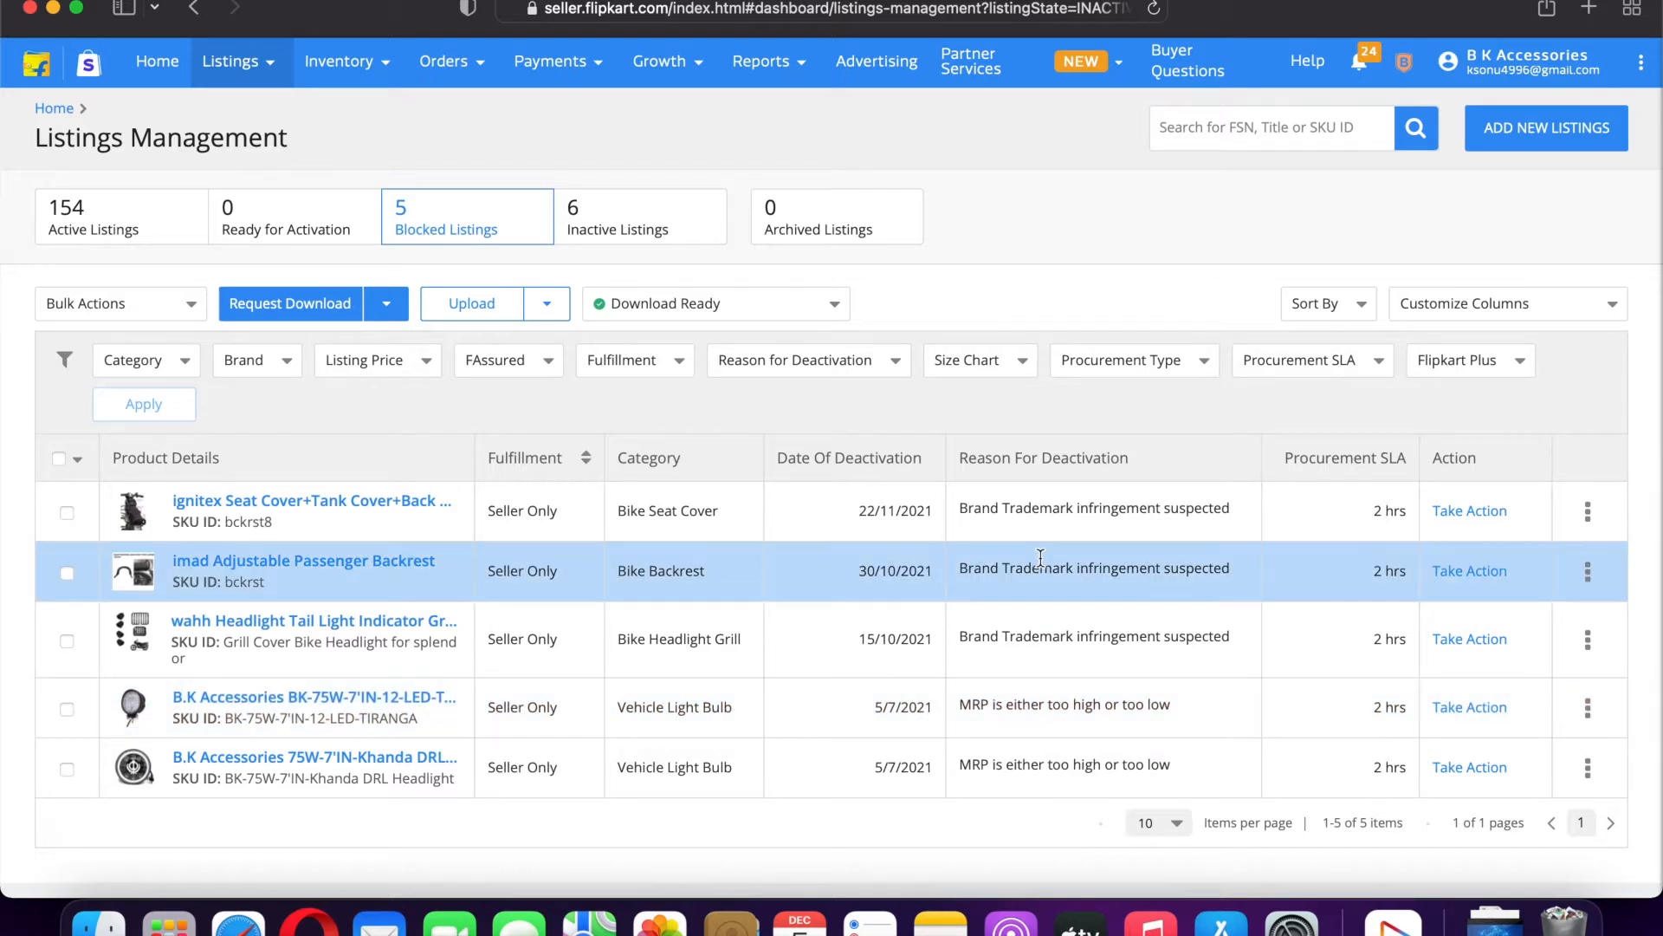
{"action": "left_click", "coordinate": [285, 230]}
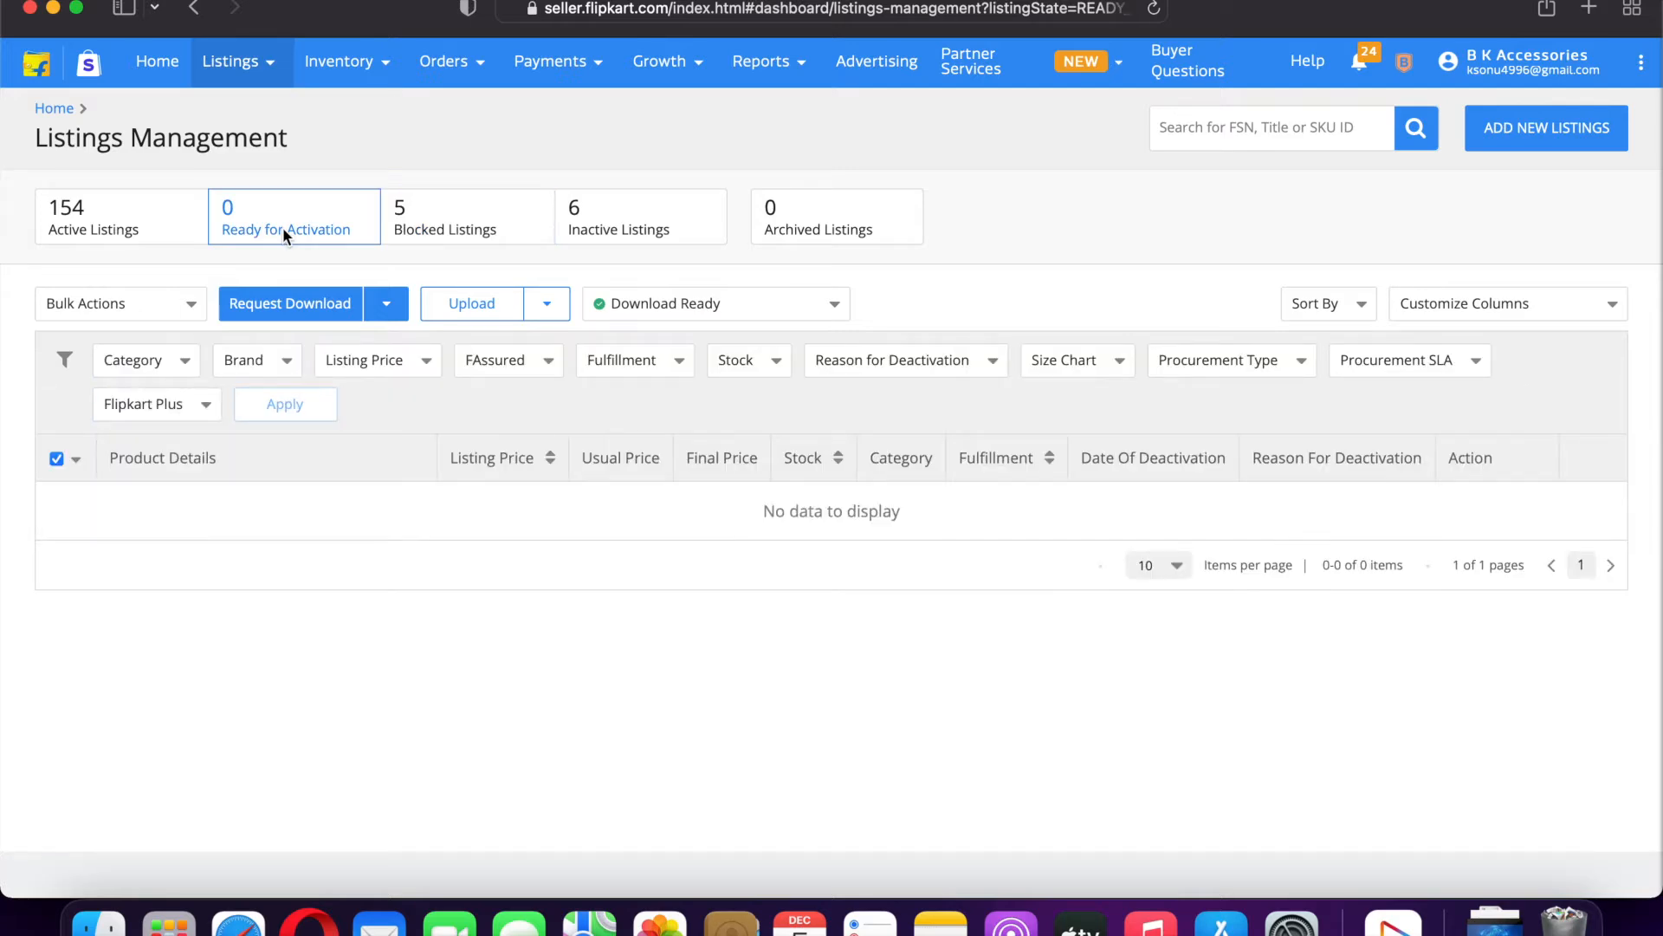
{"action": "left_click", "coordinate": [154, 228]}
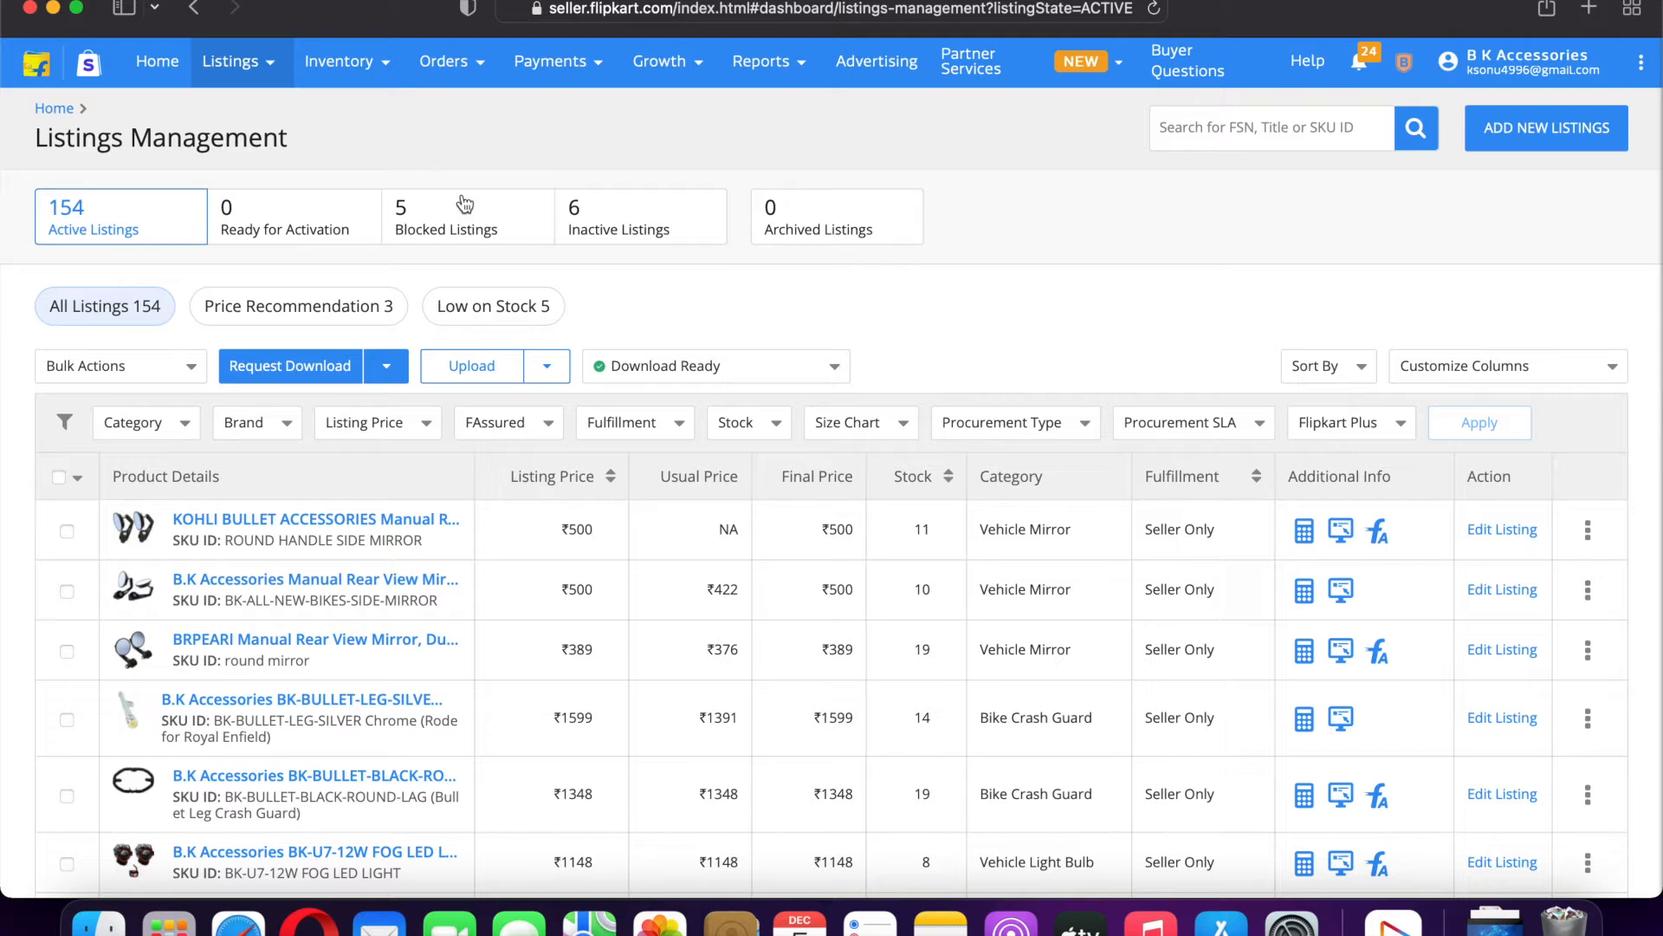
{"action": "left_click", "coordinate": [520, 212]}
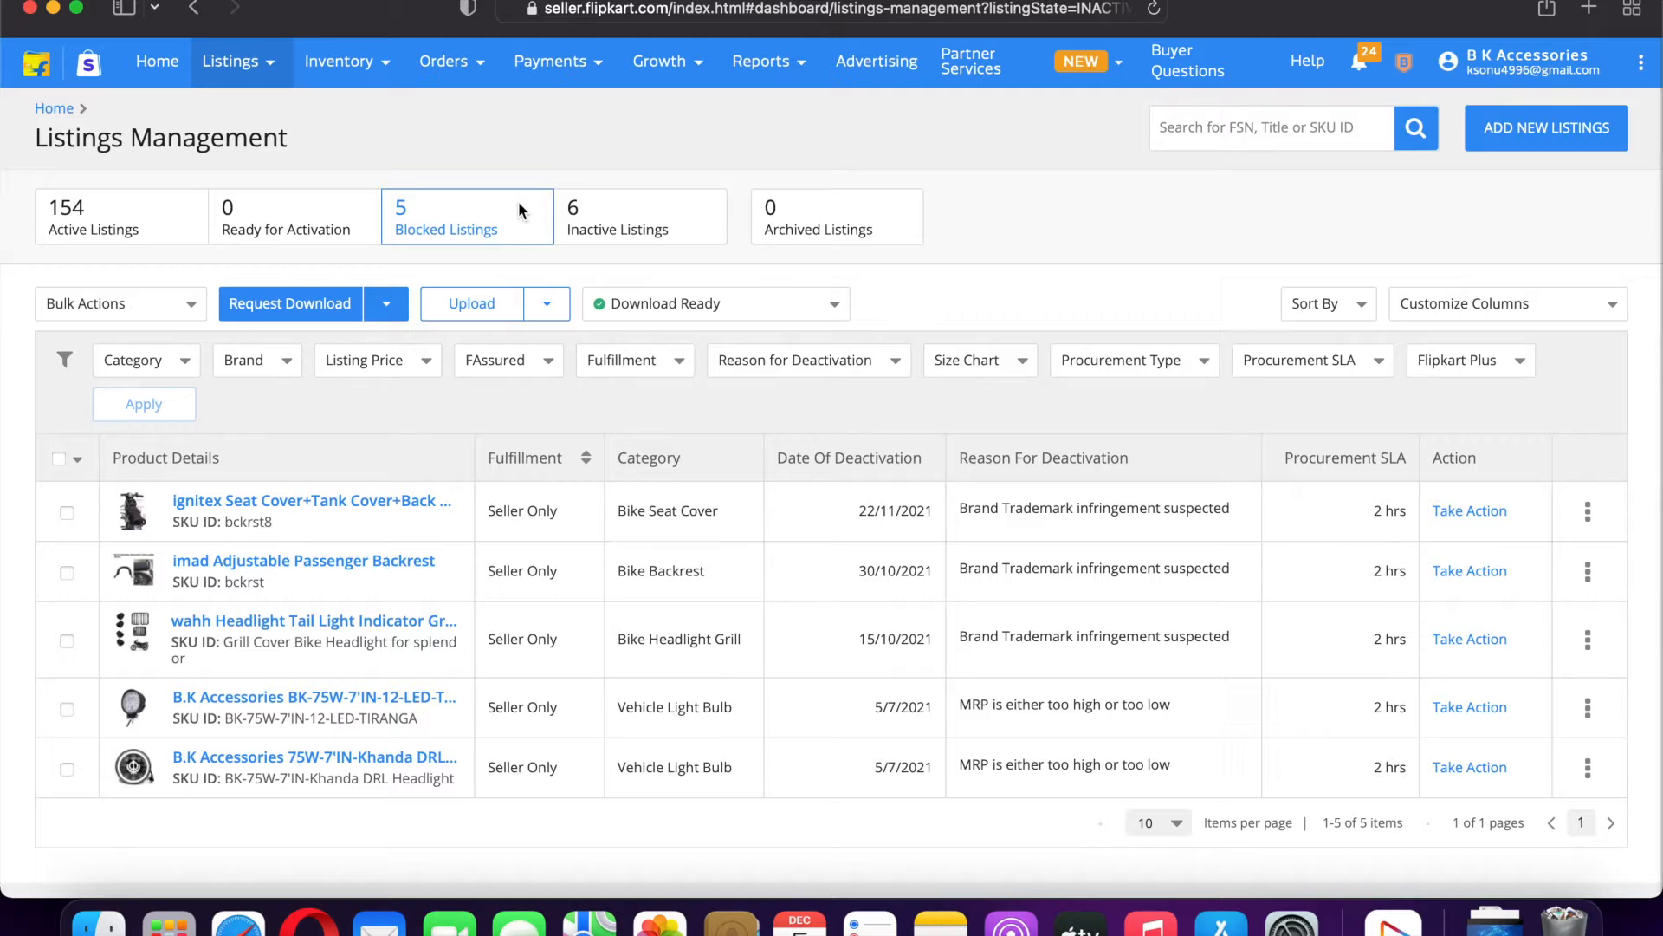
{"action": "left_click", "coordinate": [632, 222]}
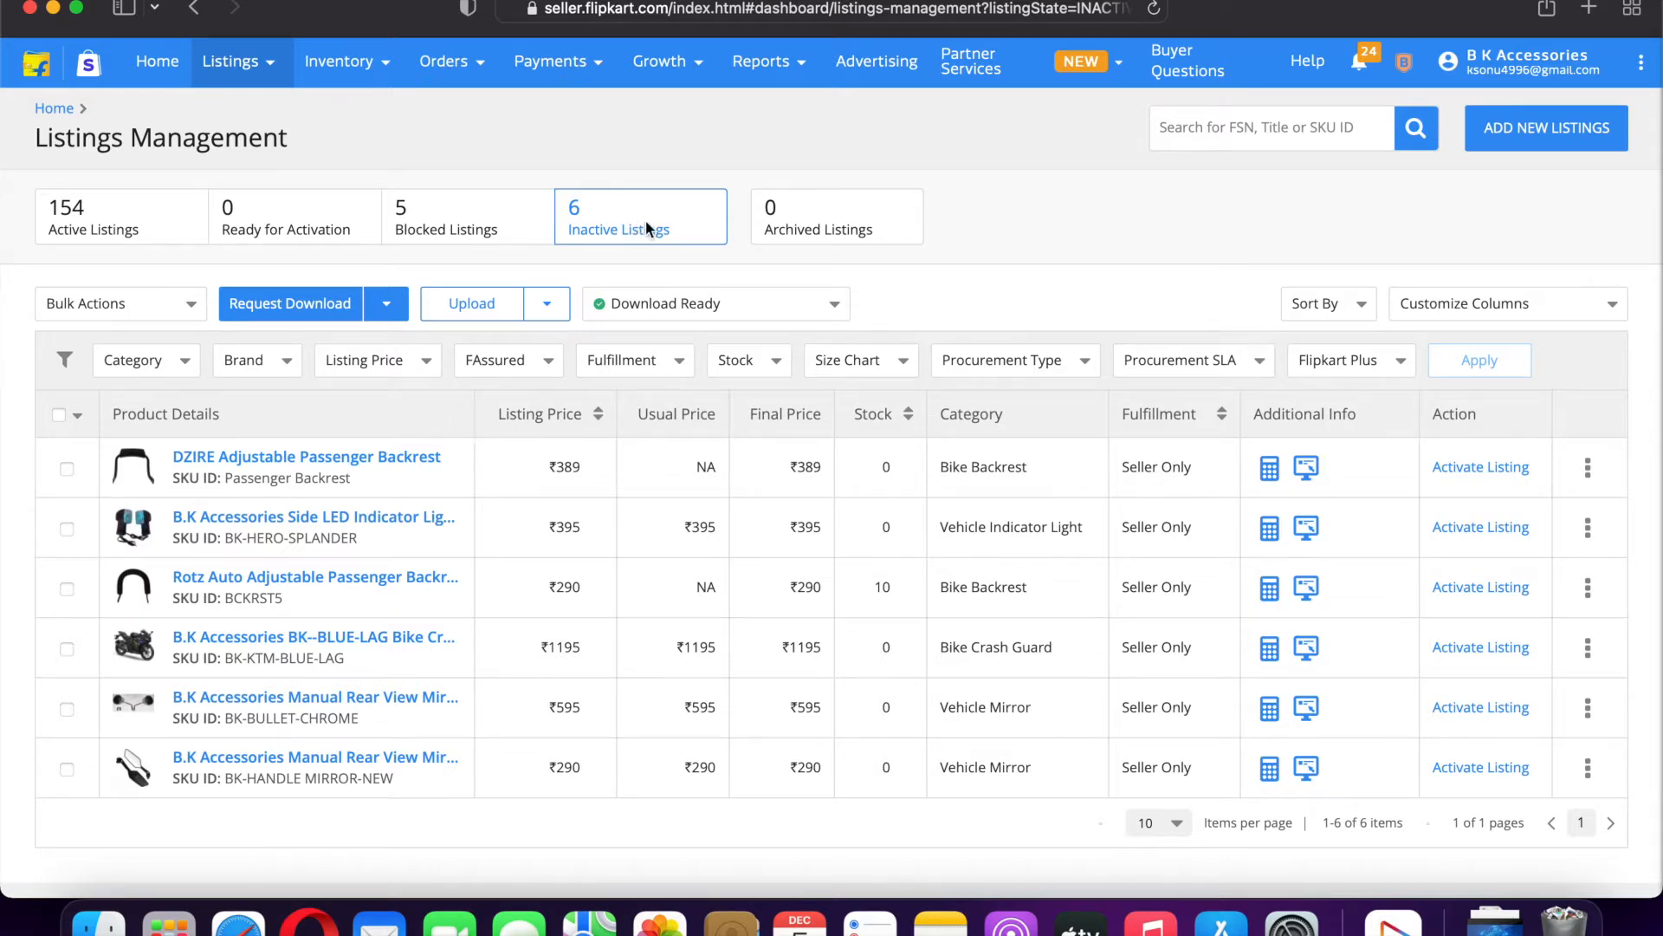
{"action": "left_click", "coordinate": [794, 220]}
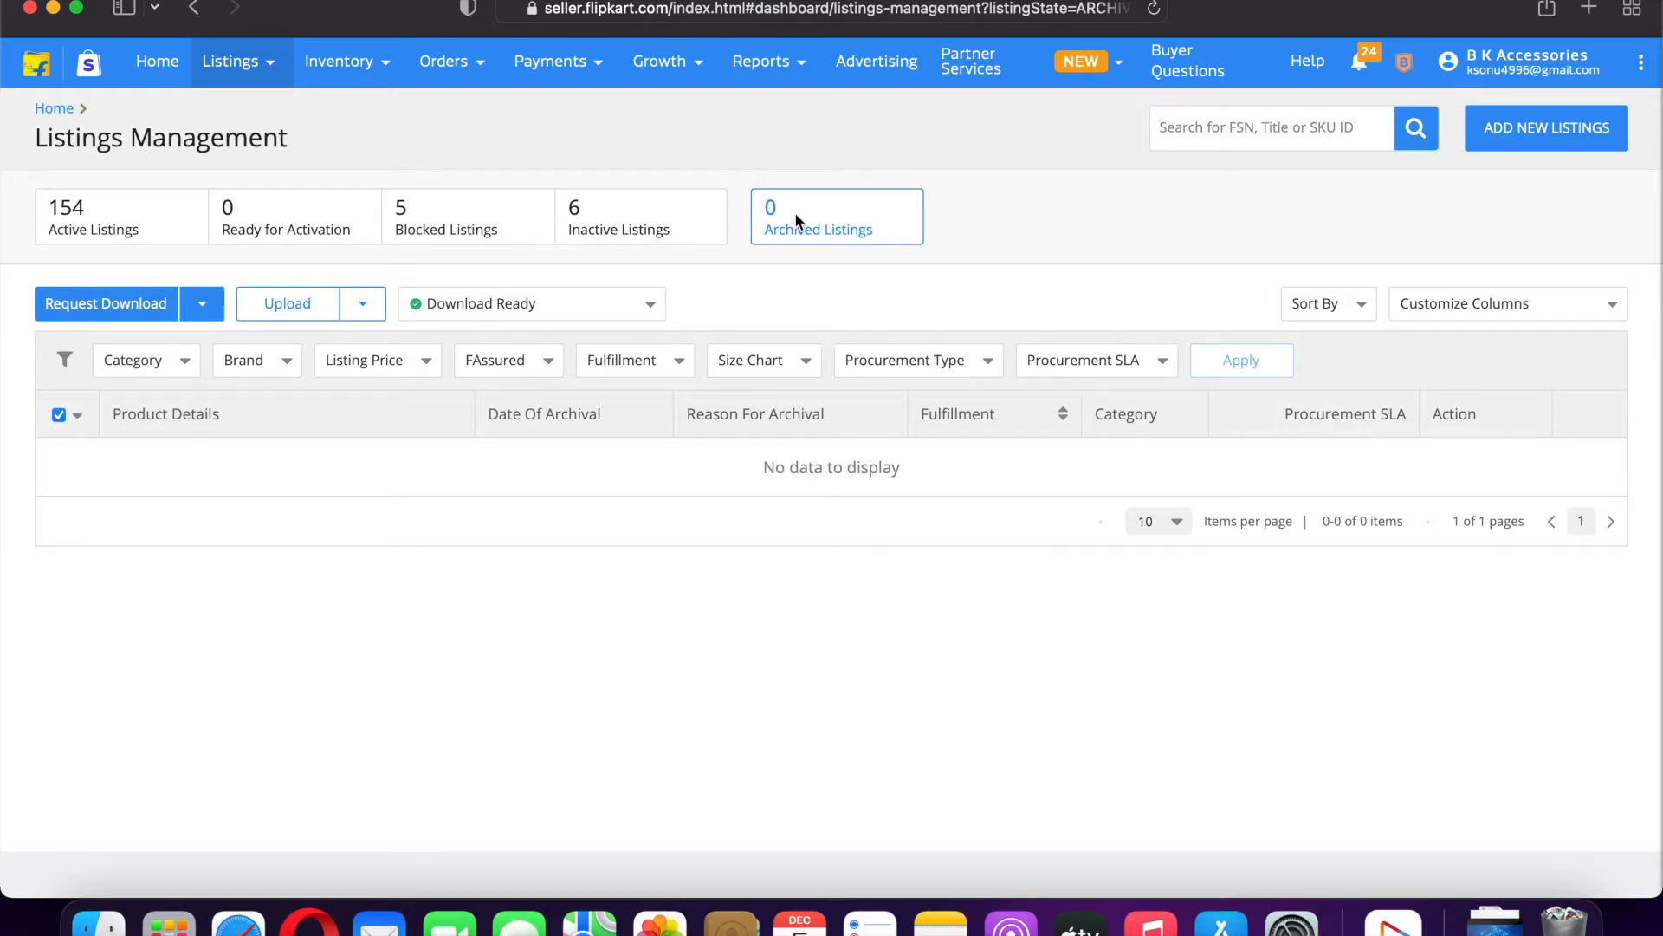
Step: Compare the inactive listings with the archived listings
{"action": "left_click", "coordinate": [713, 204]}
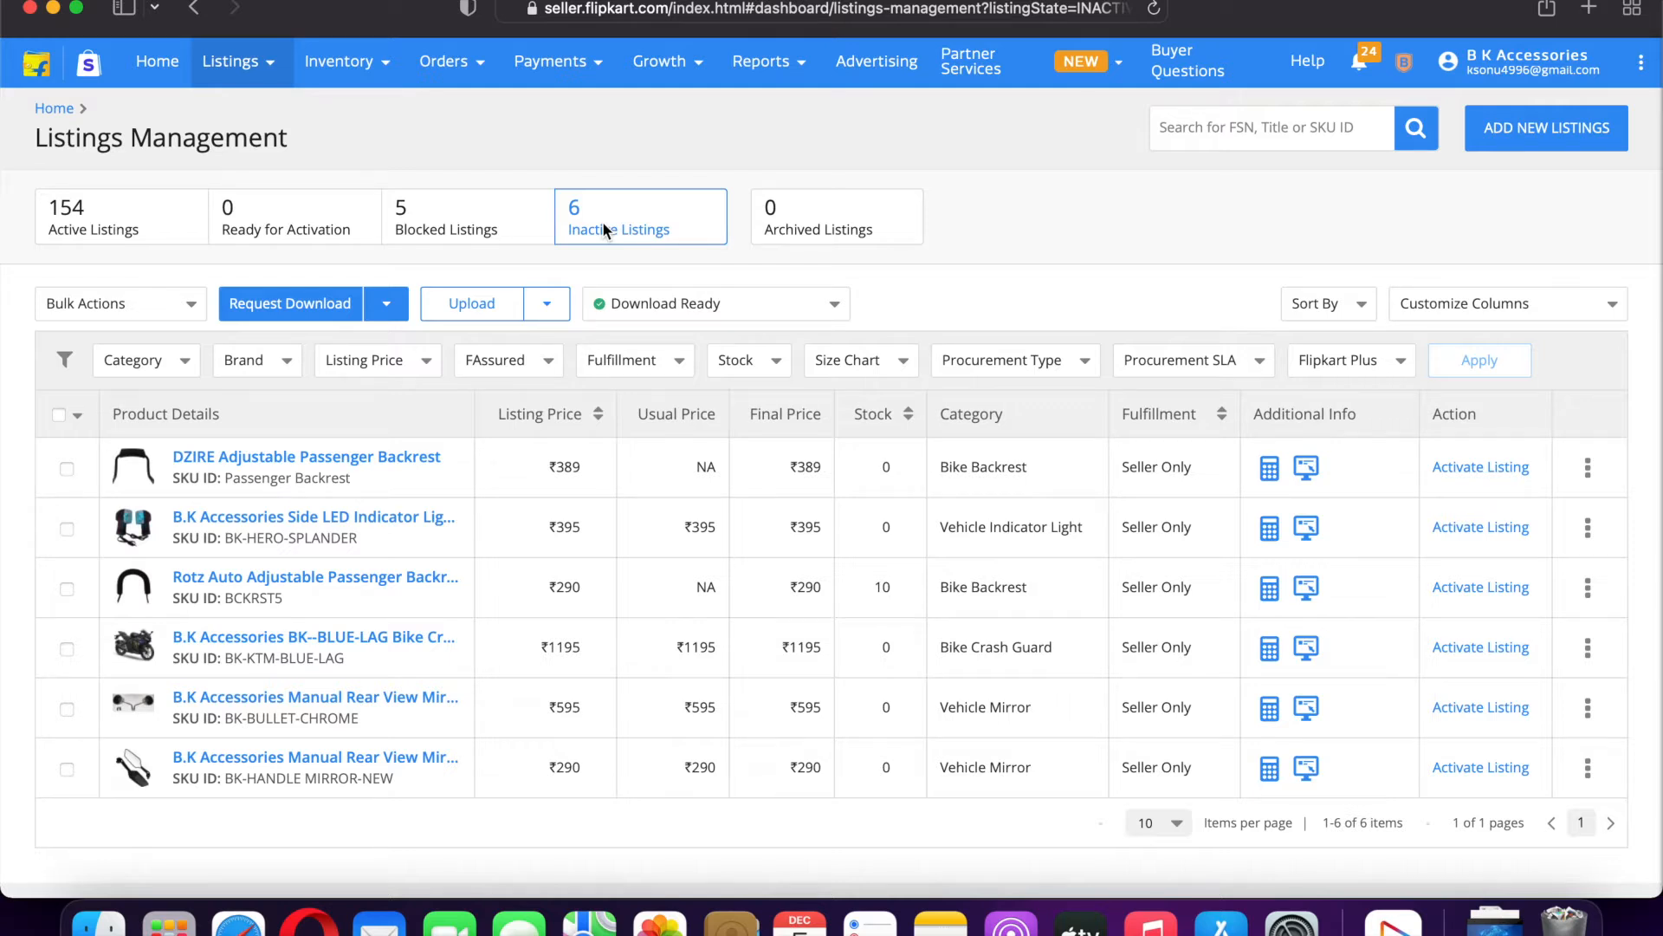
{"action": "left_click", "coordinate": [819, 230]}
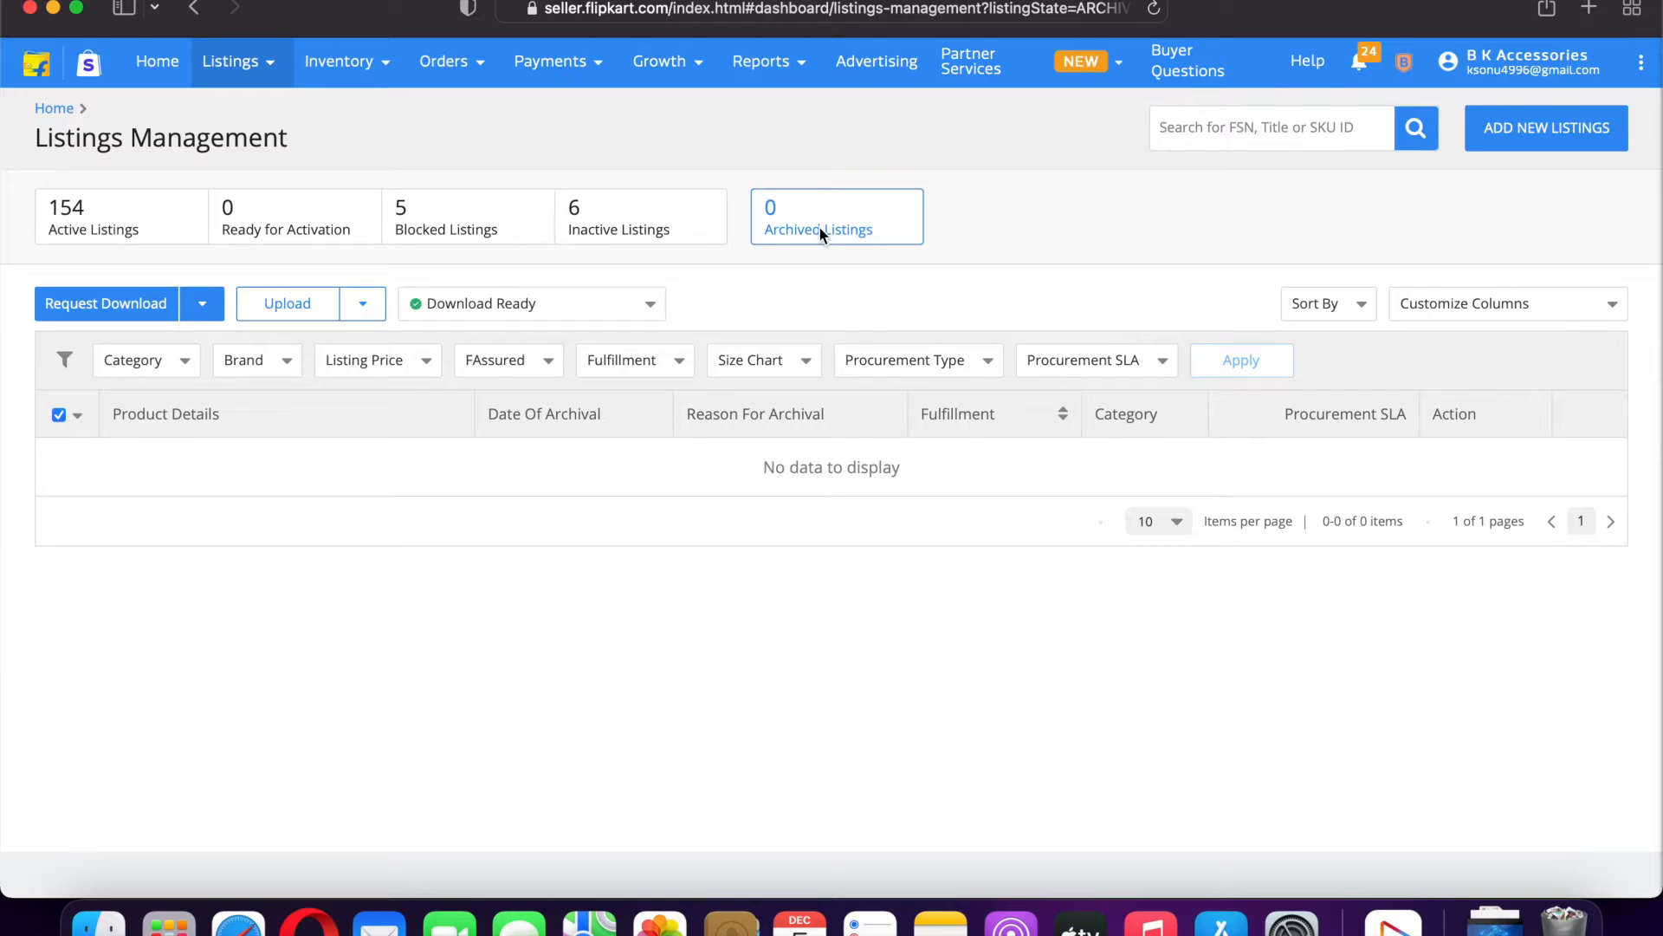
{"action": "left_click", "coordinate": [689, 226]}
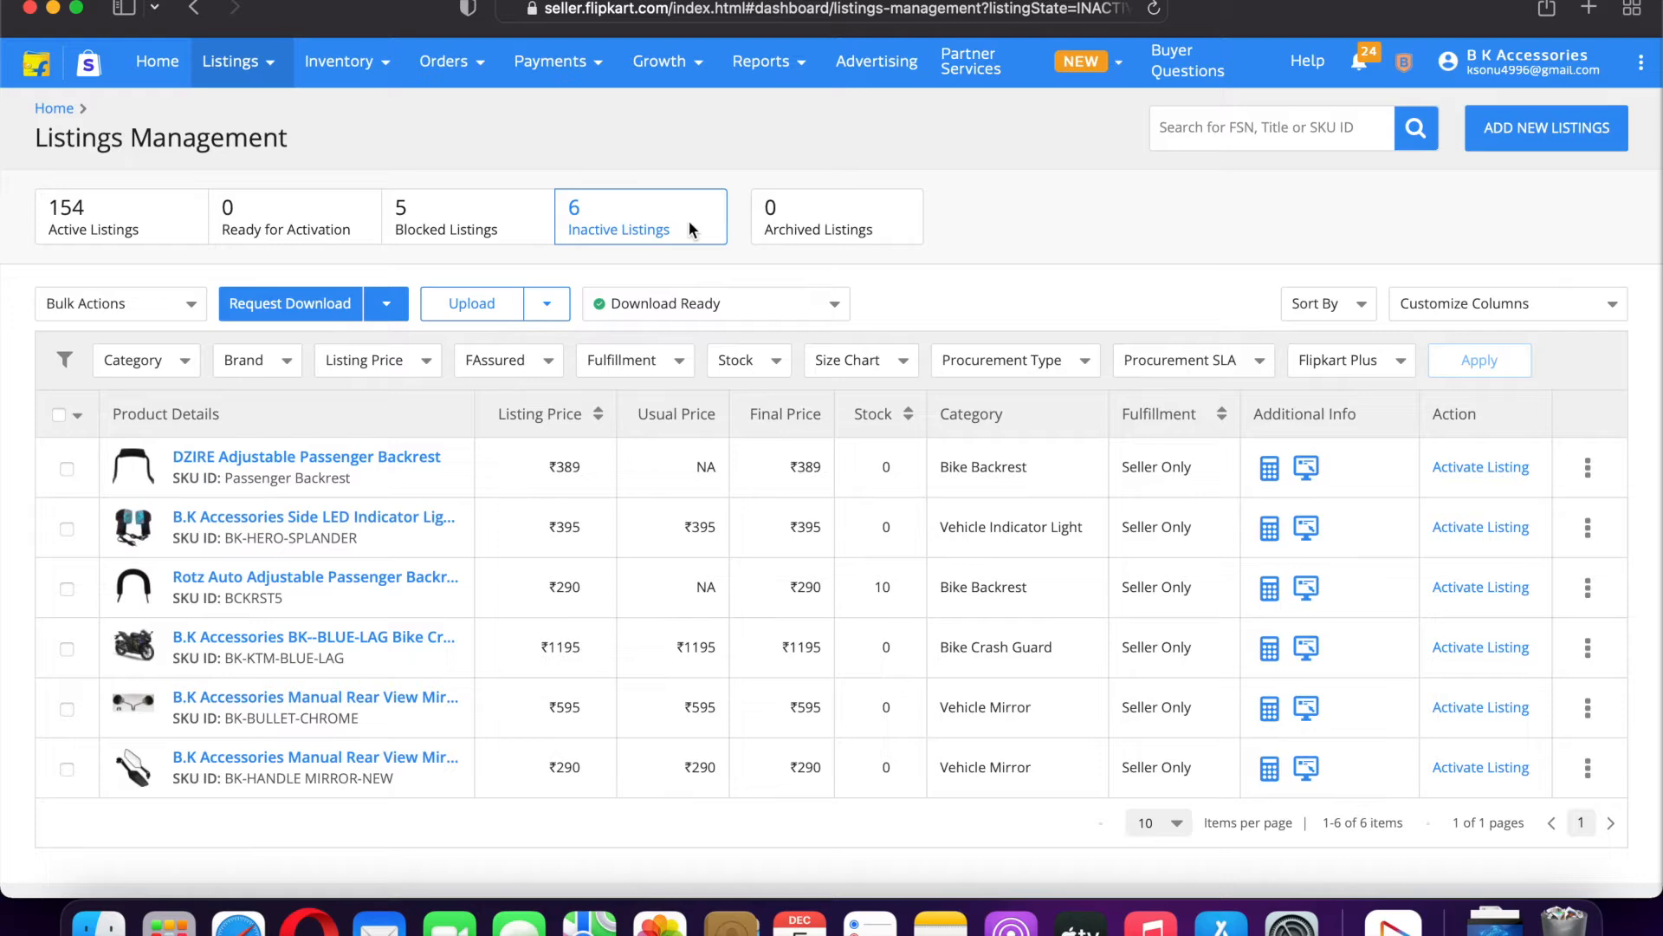
{"action": "left_click", "coordinate": [849, 213]}
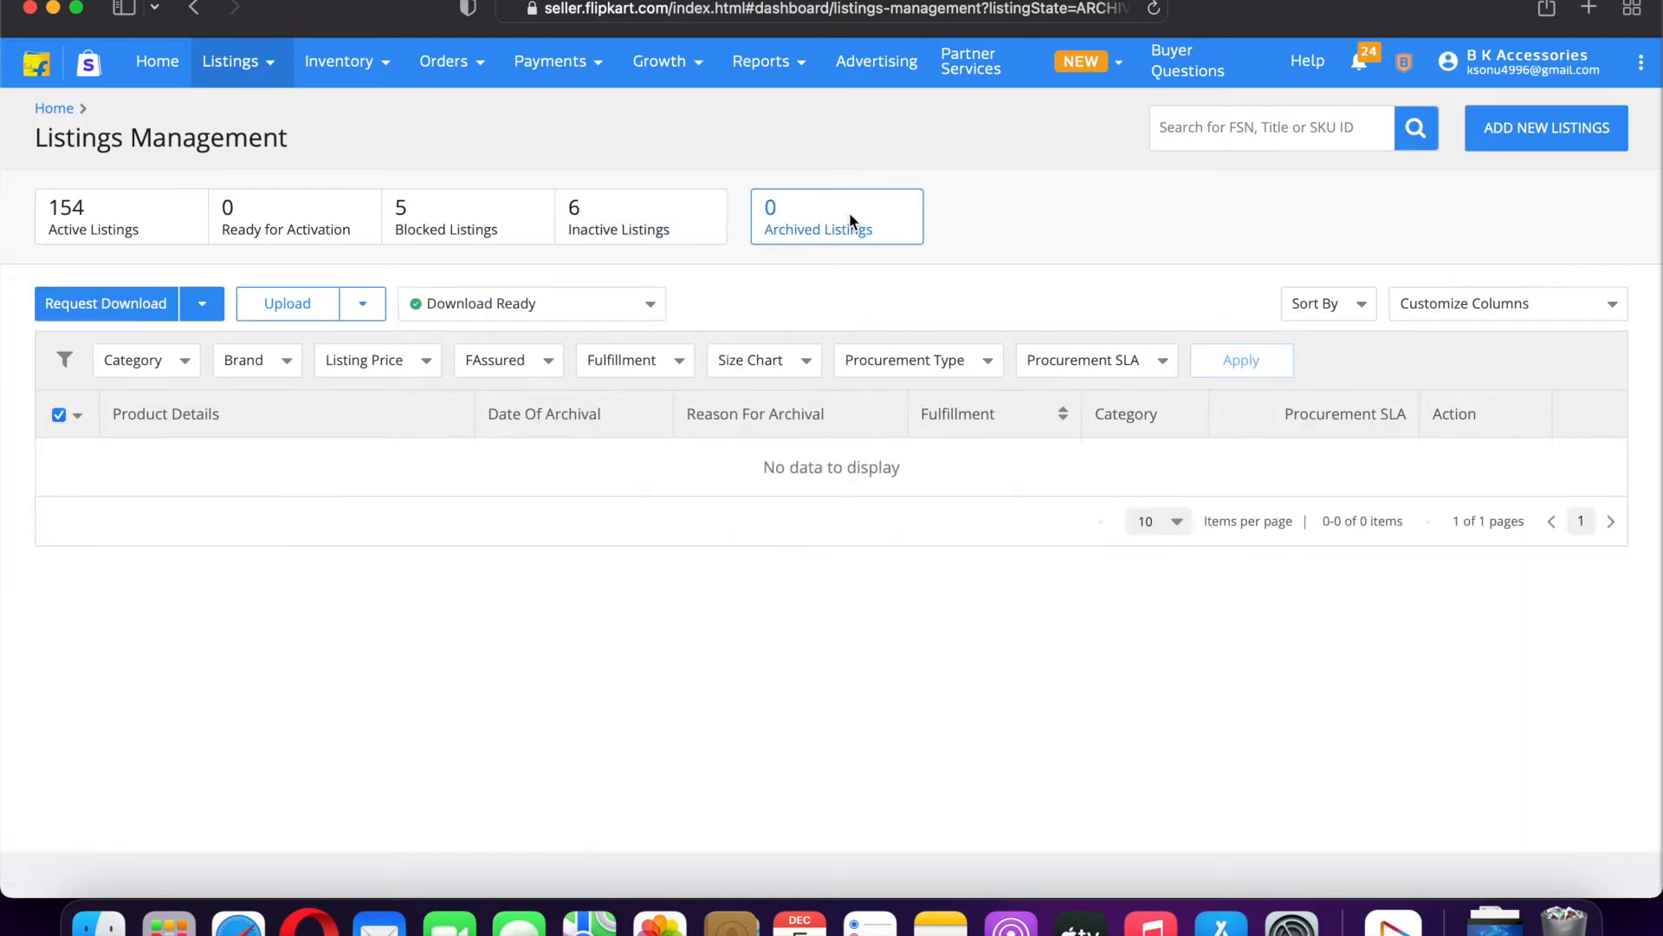
{"action": "left_click", "coordinate": [680, 199]}
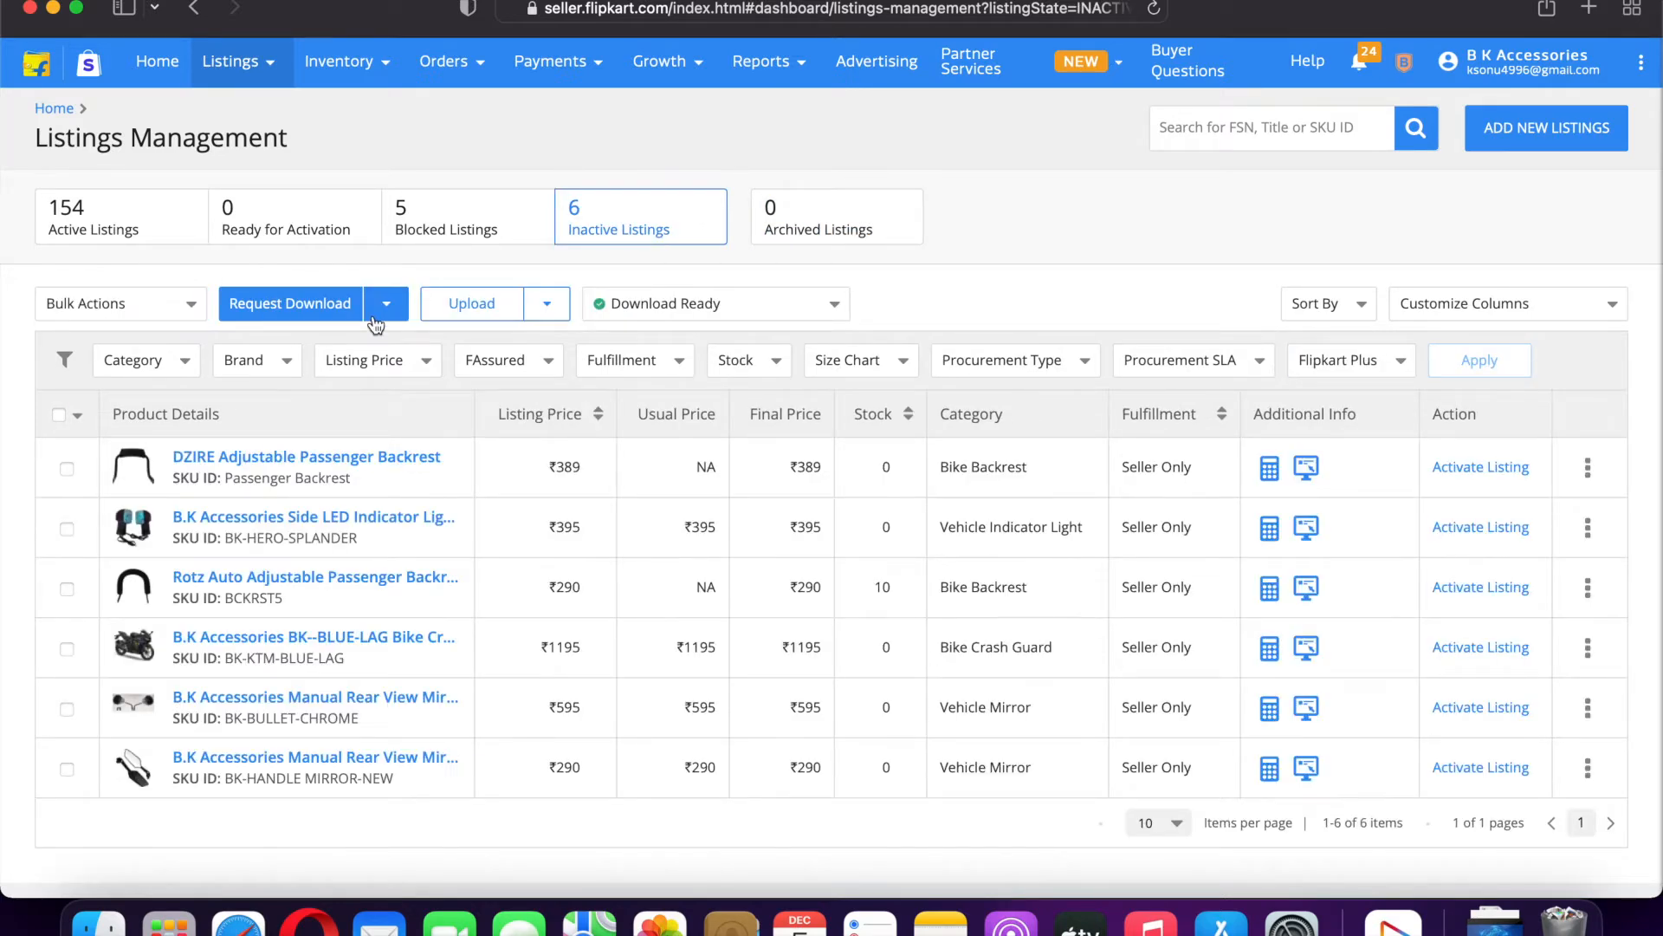
{"action": "left_click", "coordinate": [837, 201]}
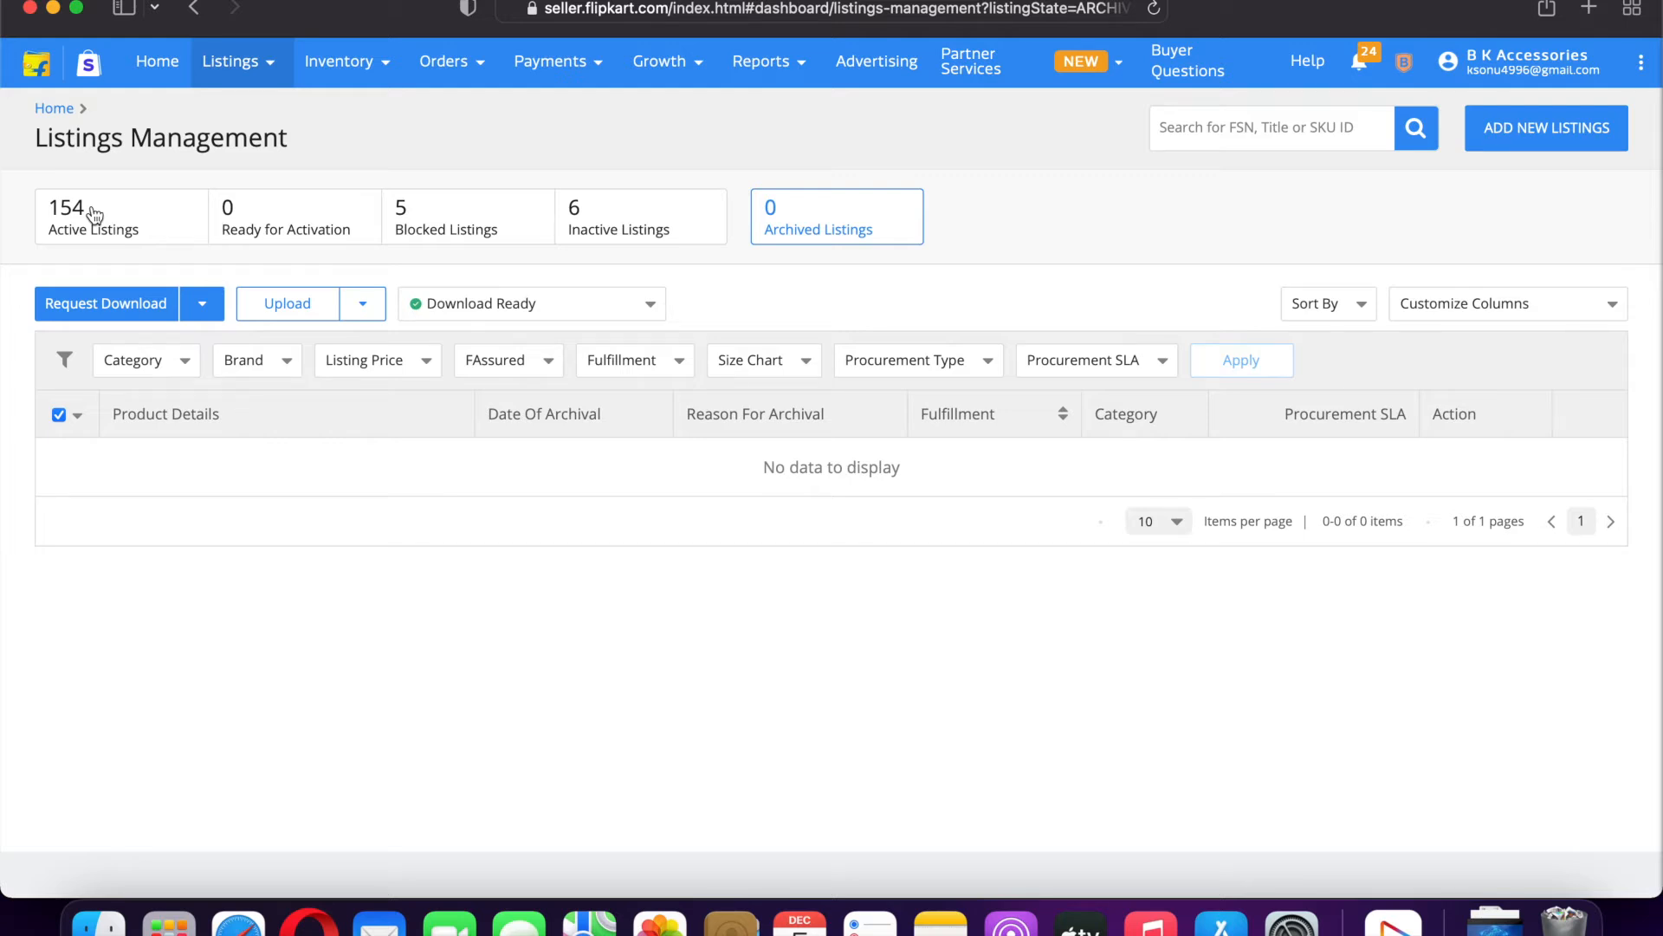
{"action": "left_click", "coordinate": [627, 229]}
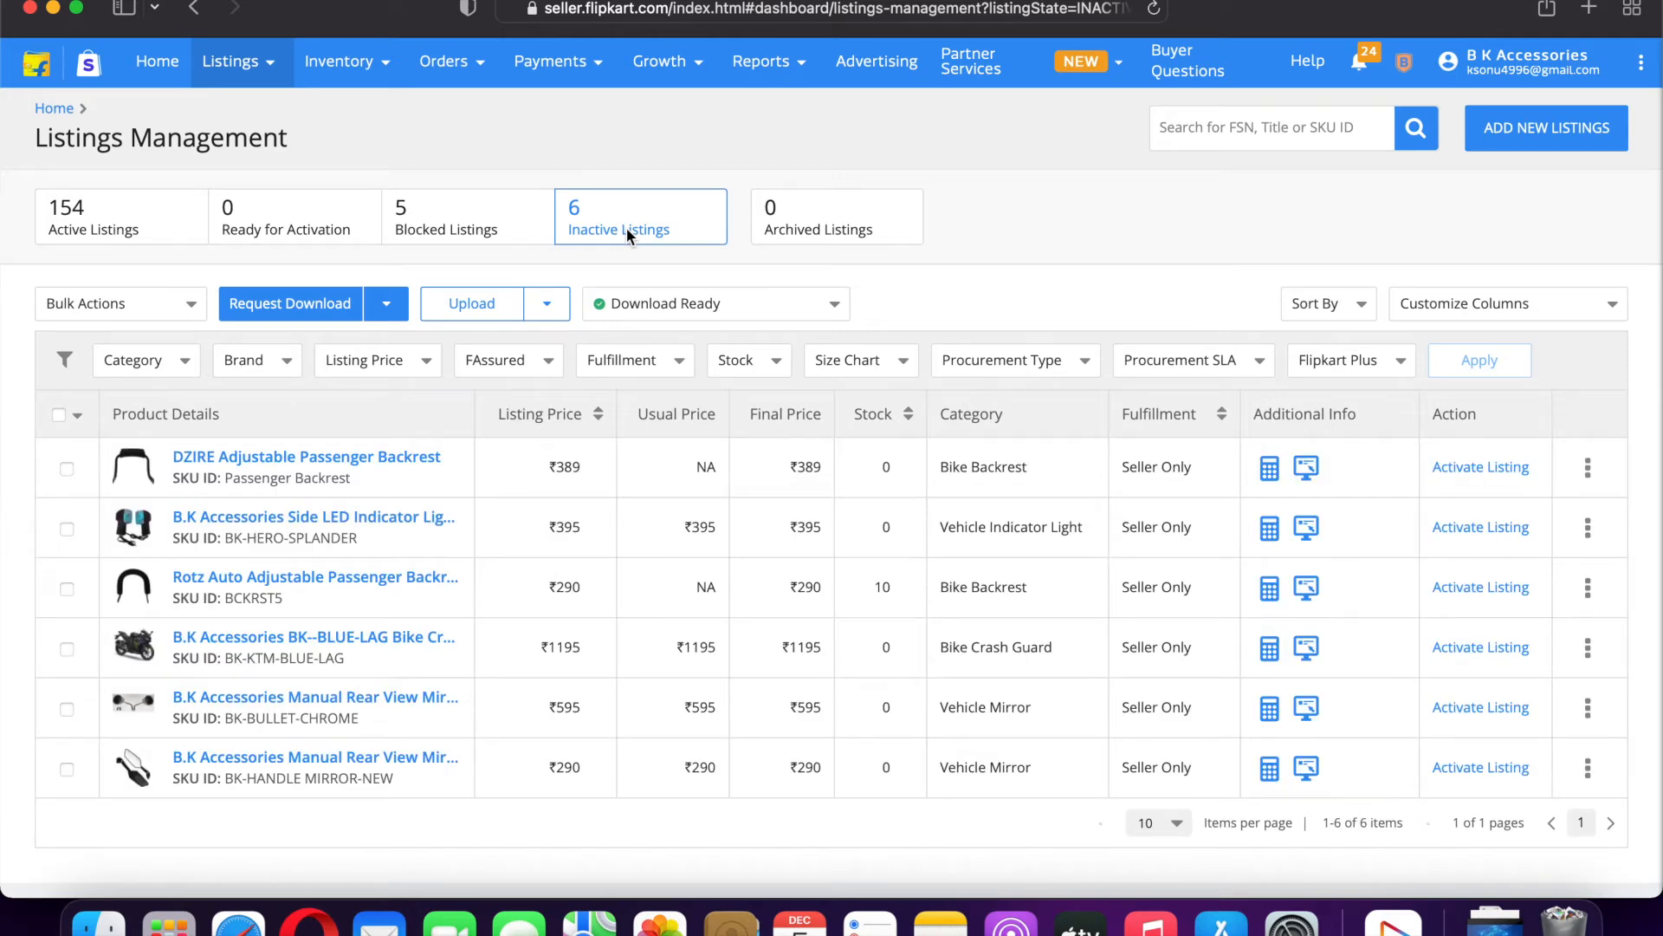
Step: Show the active listings with price recommendations and compare the recommended prices with the listing prices of the first two mirrors
{"action": "left_click", "coordinate": [108, 223]}
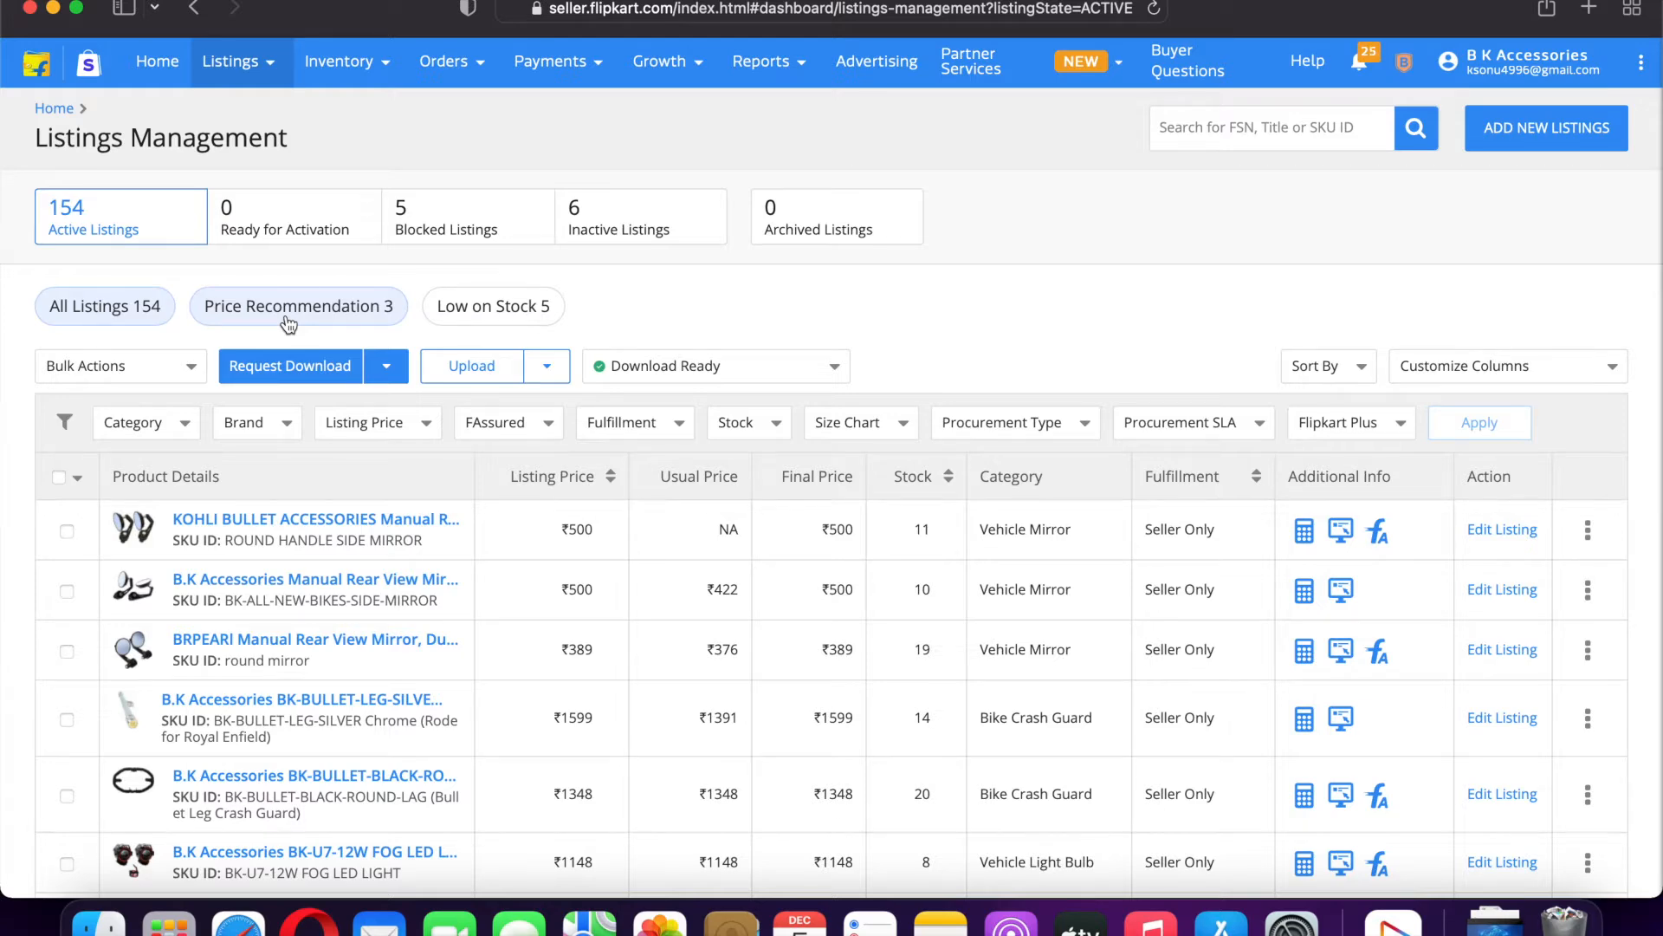
{"action": "left_click", "coordinate": [289, 322]}
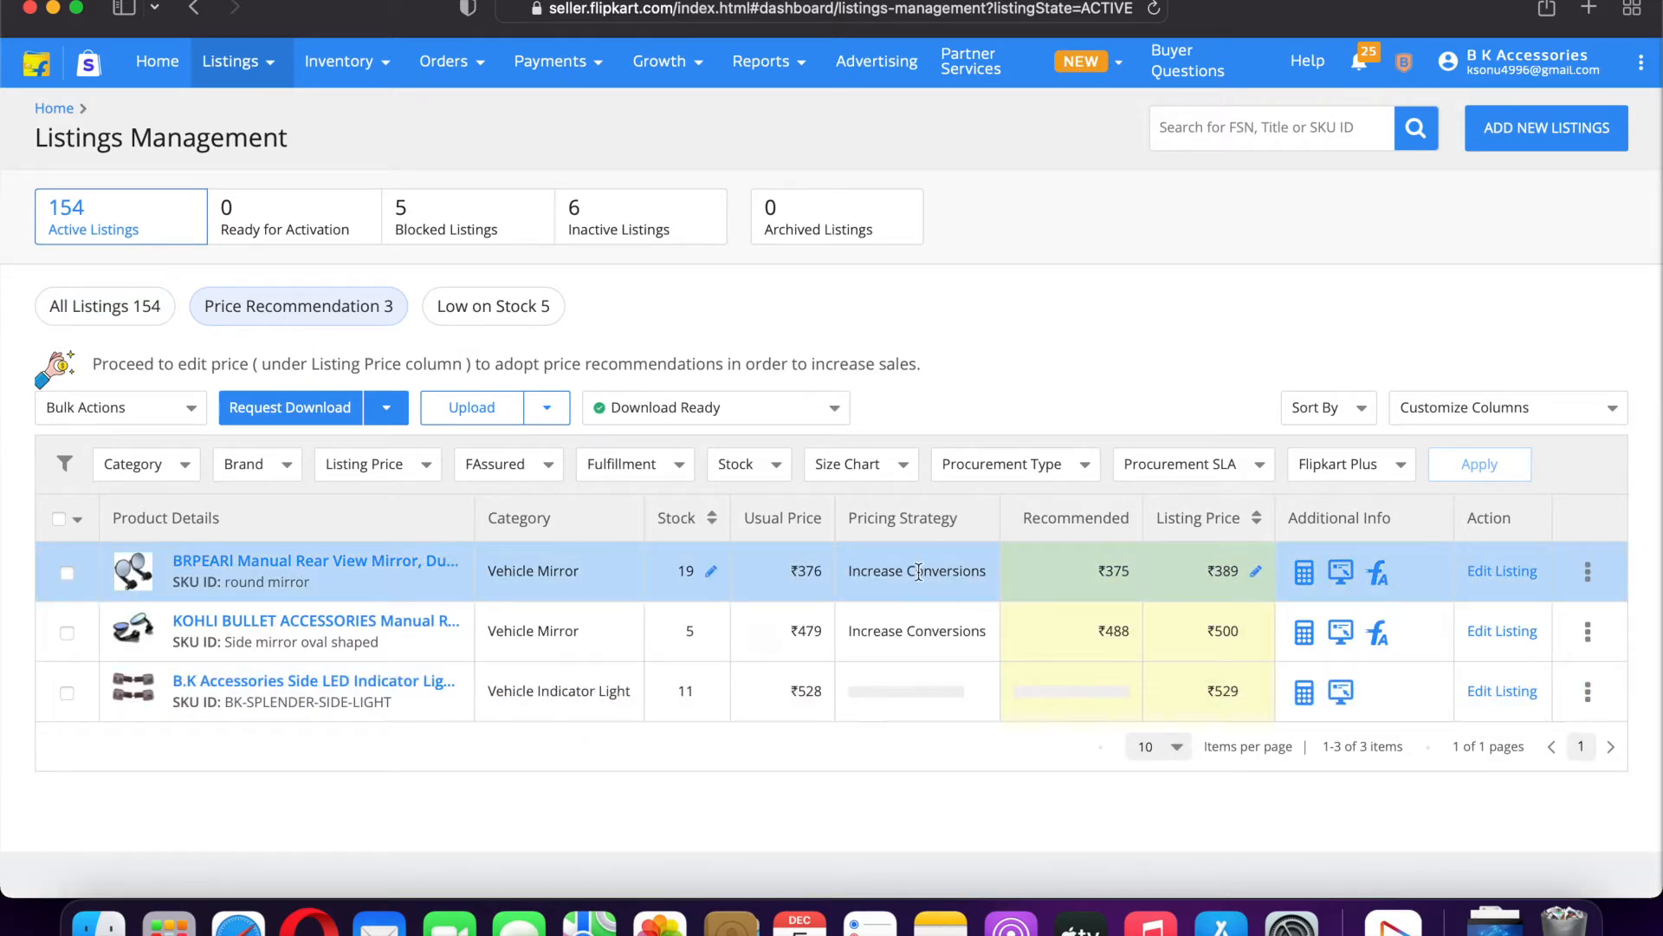
{"action": "double_click", "coordinate": [1222, 571]}
{"action": "double_click", "coordinate": [1118, 571]}
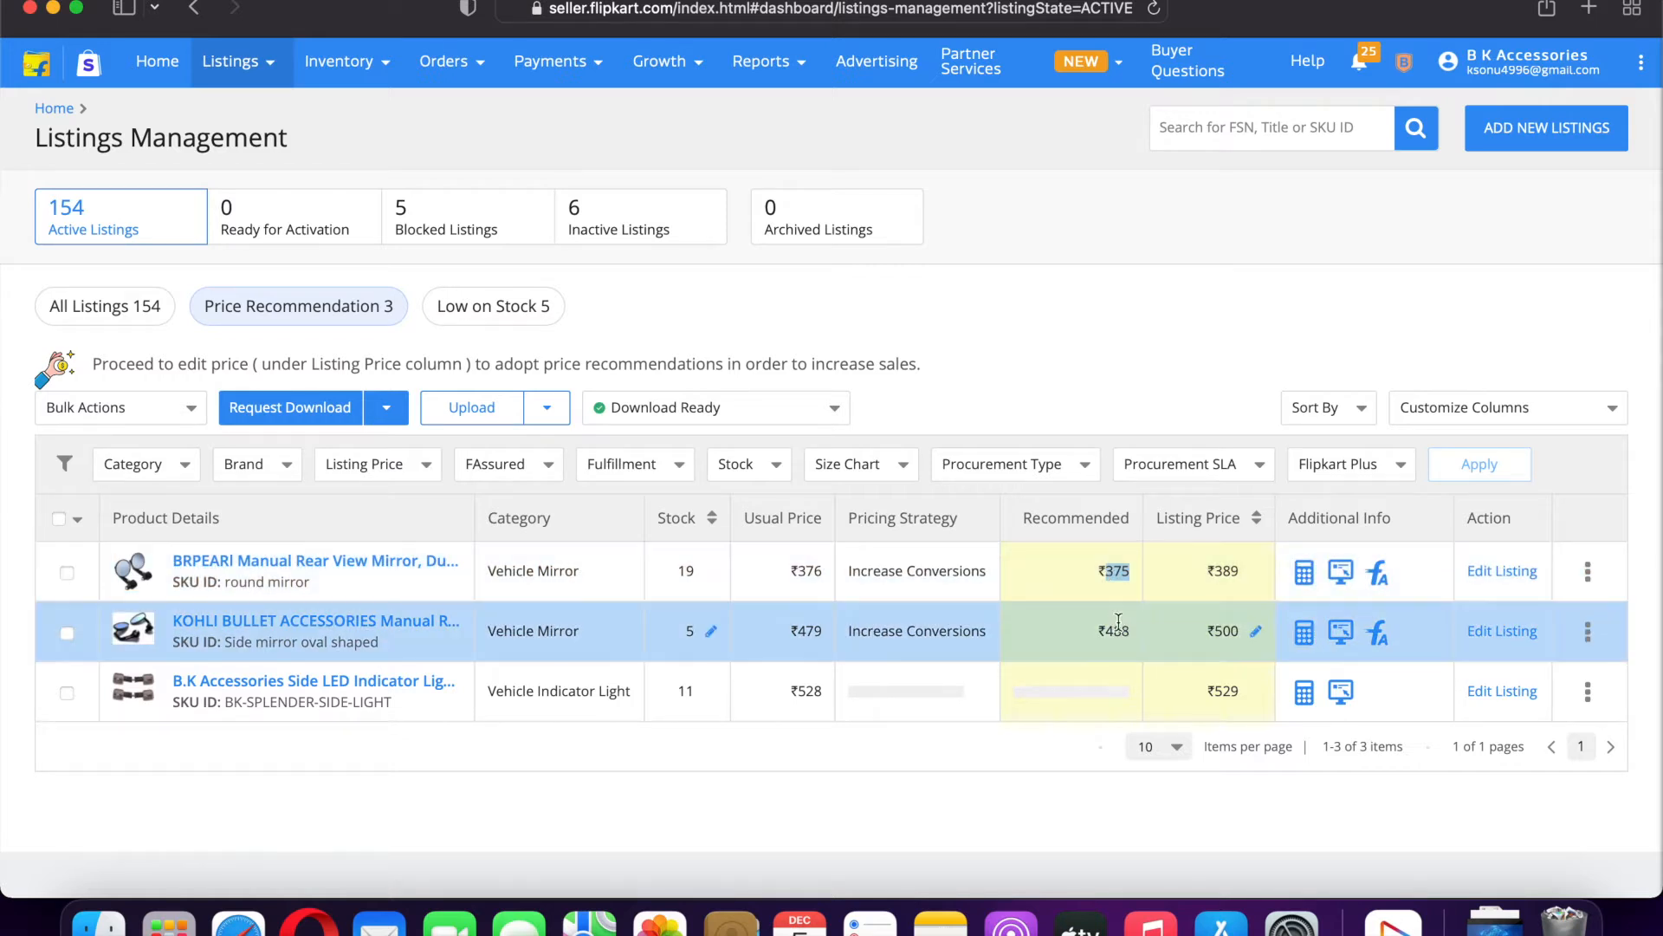
{"action": "double_click", "coordinate": [1223, 629]}
{"action": "double_click", "coordinate": [1114, 632]}
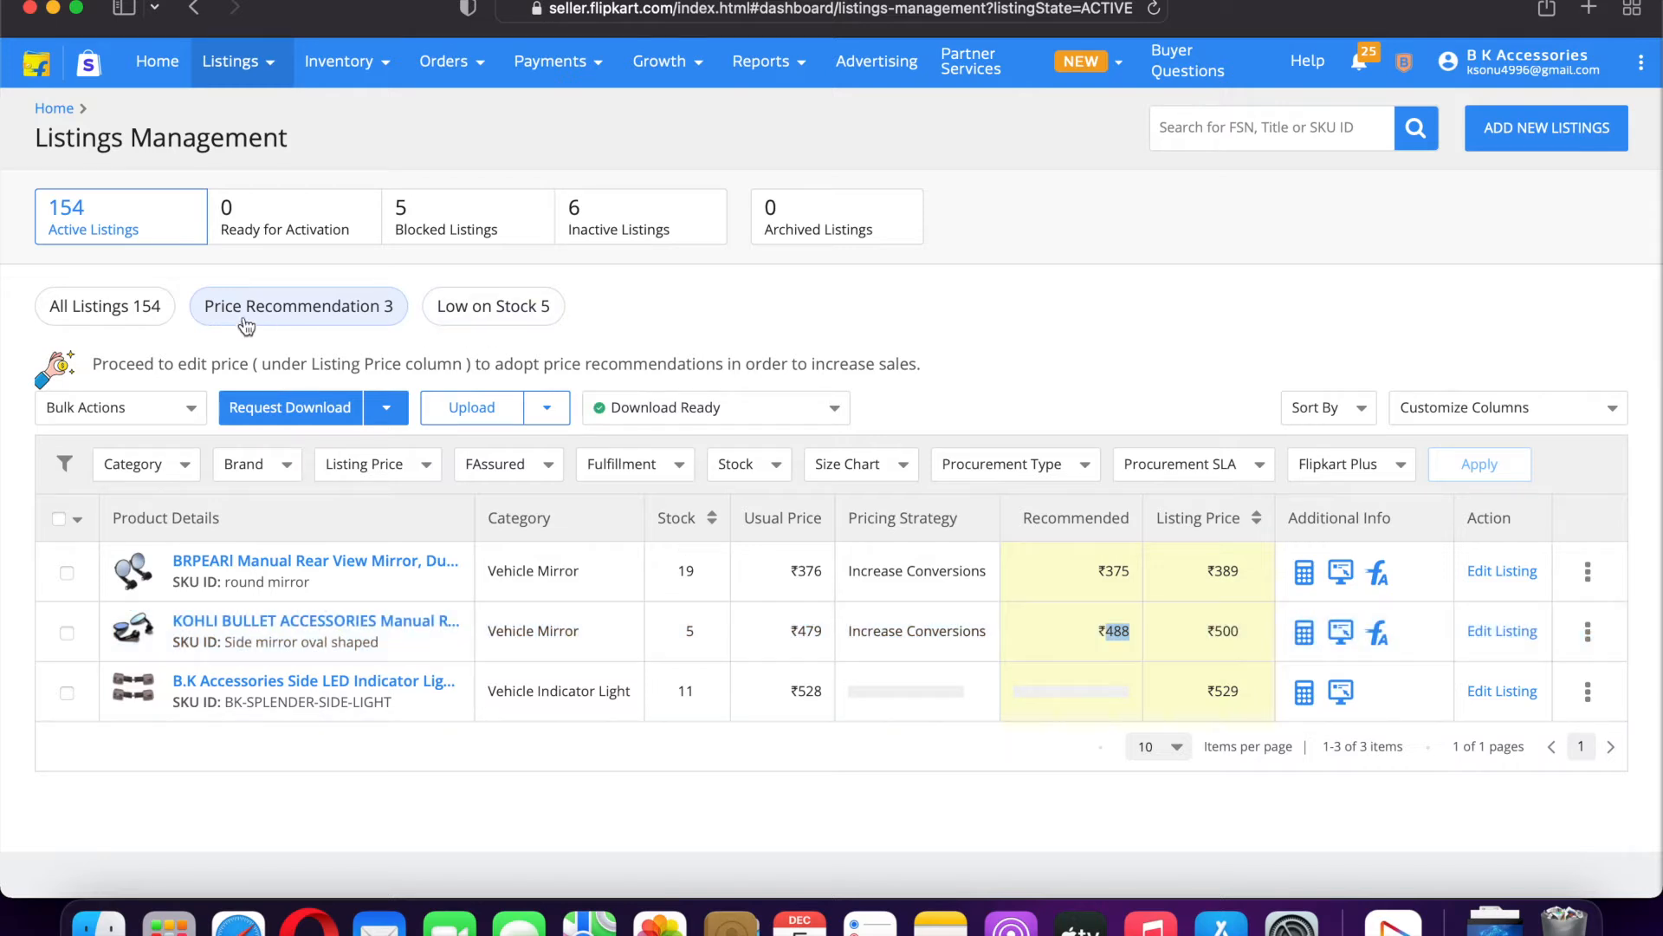
Step: Examine the active listings that are low on stock, including their recommended stock, and return to all active listings
{"action": "left_click", "coordinate": [480, 319]}
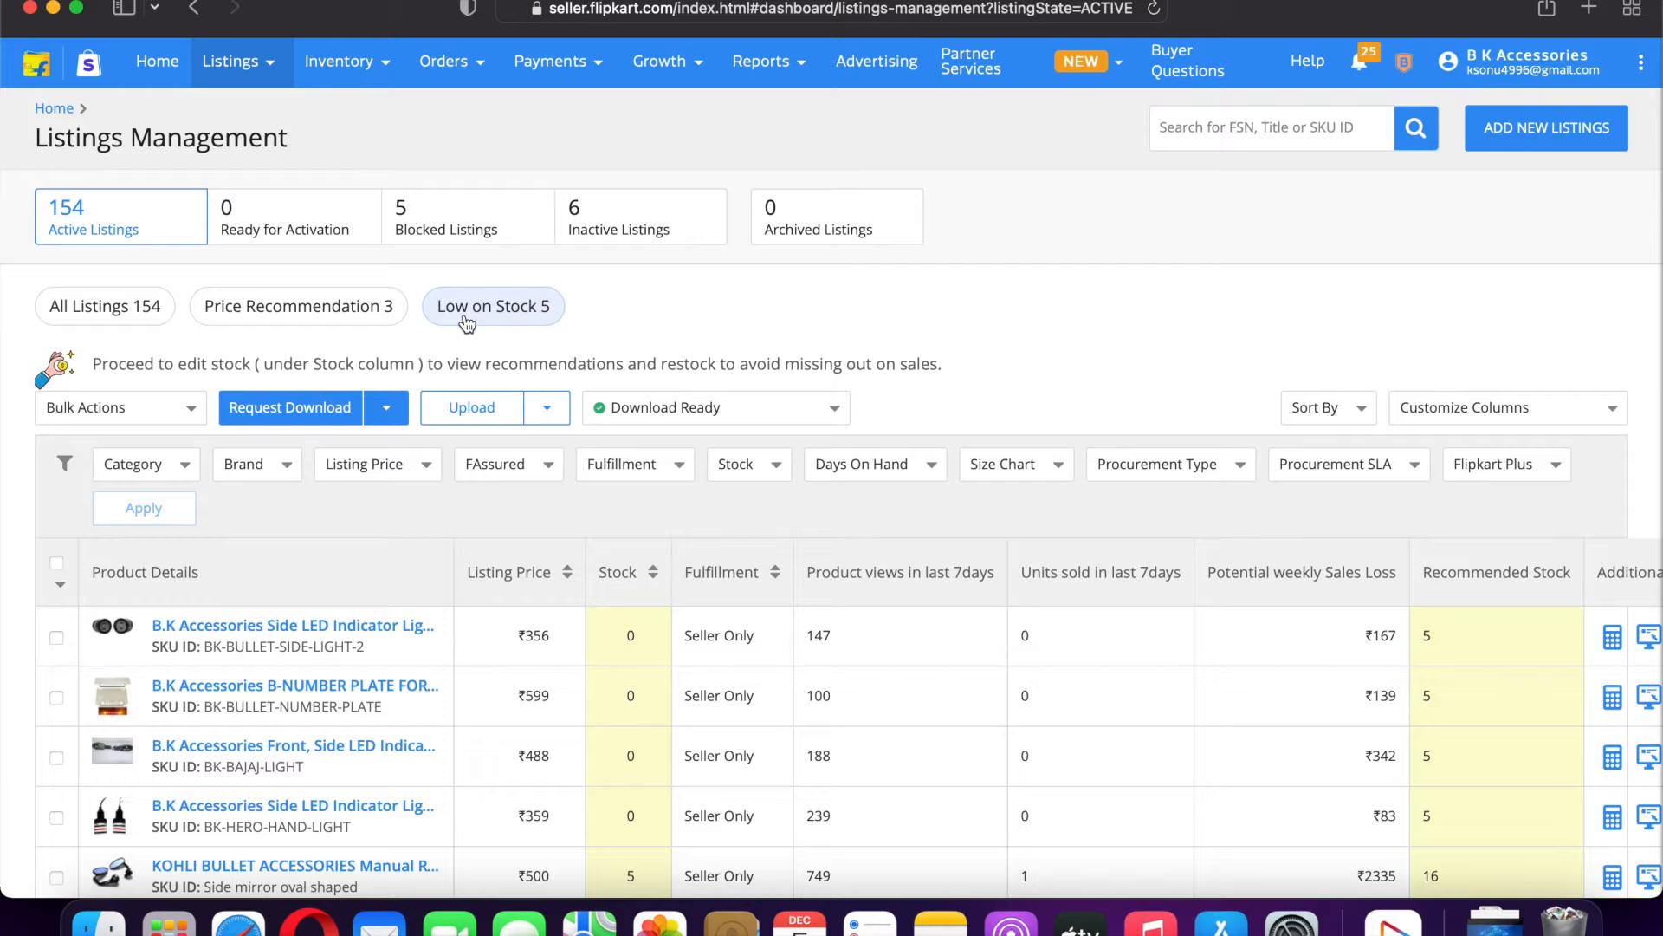
{"action": "scroll", "coordinate": [548, 518], "scroll_direction": "down", "scroll_amount": 2}
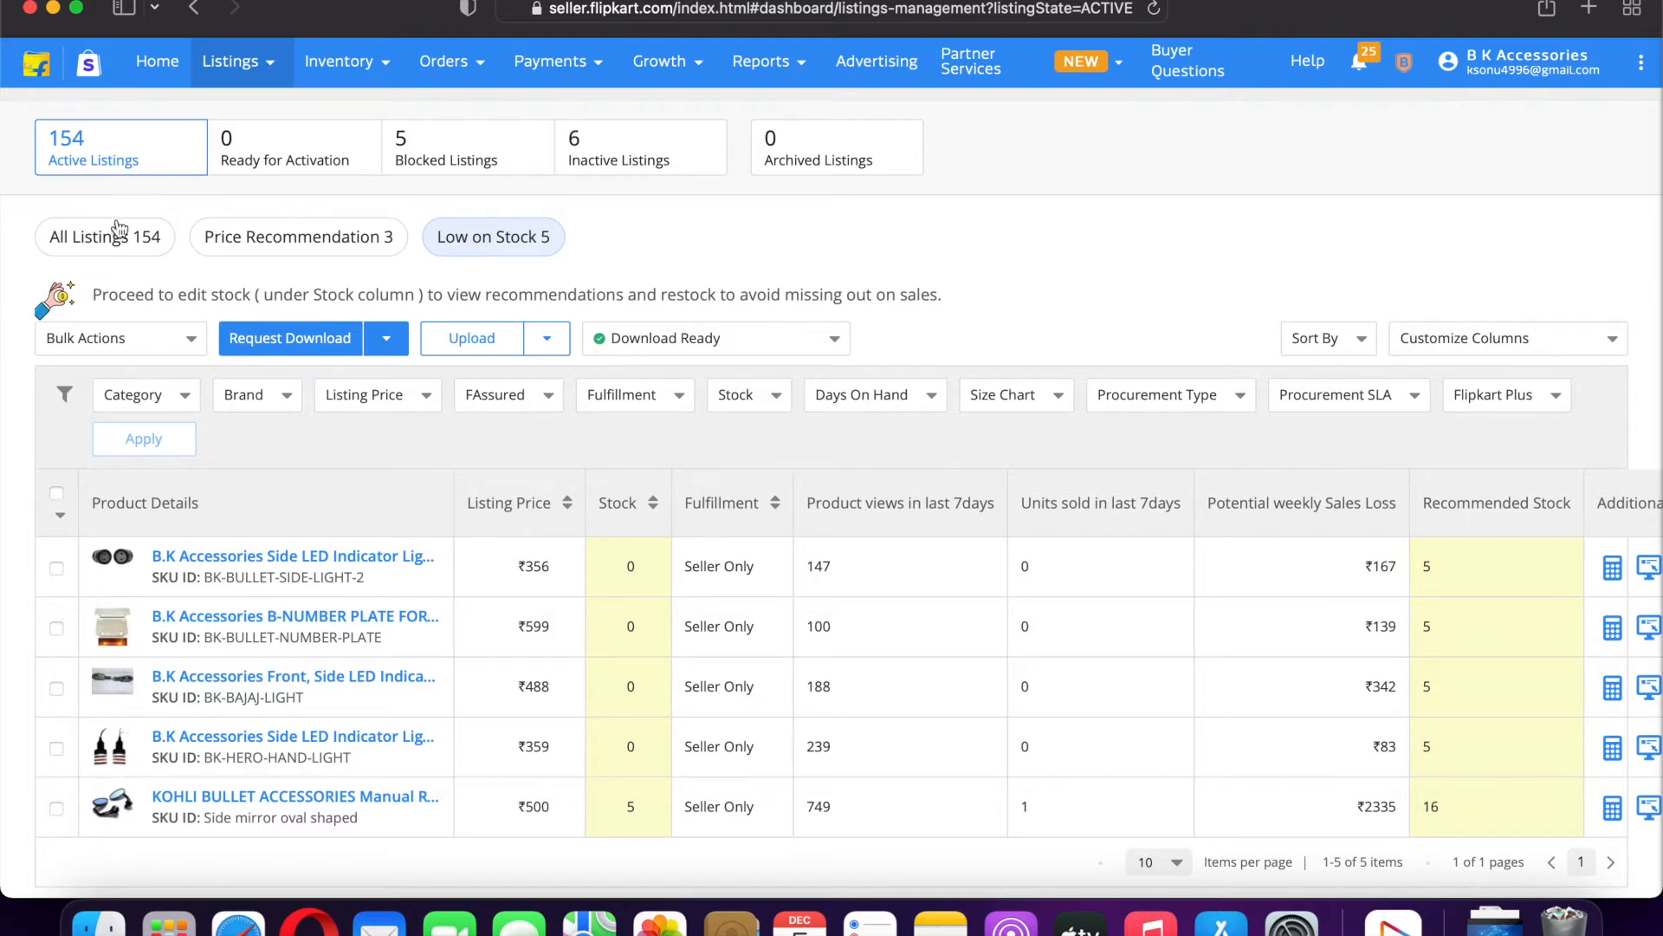
{"action": "left_click", "coordinate": [92, 247]}
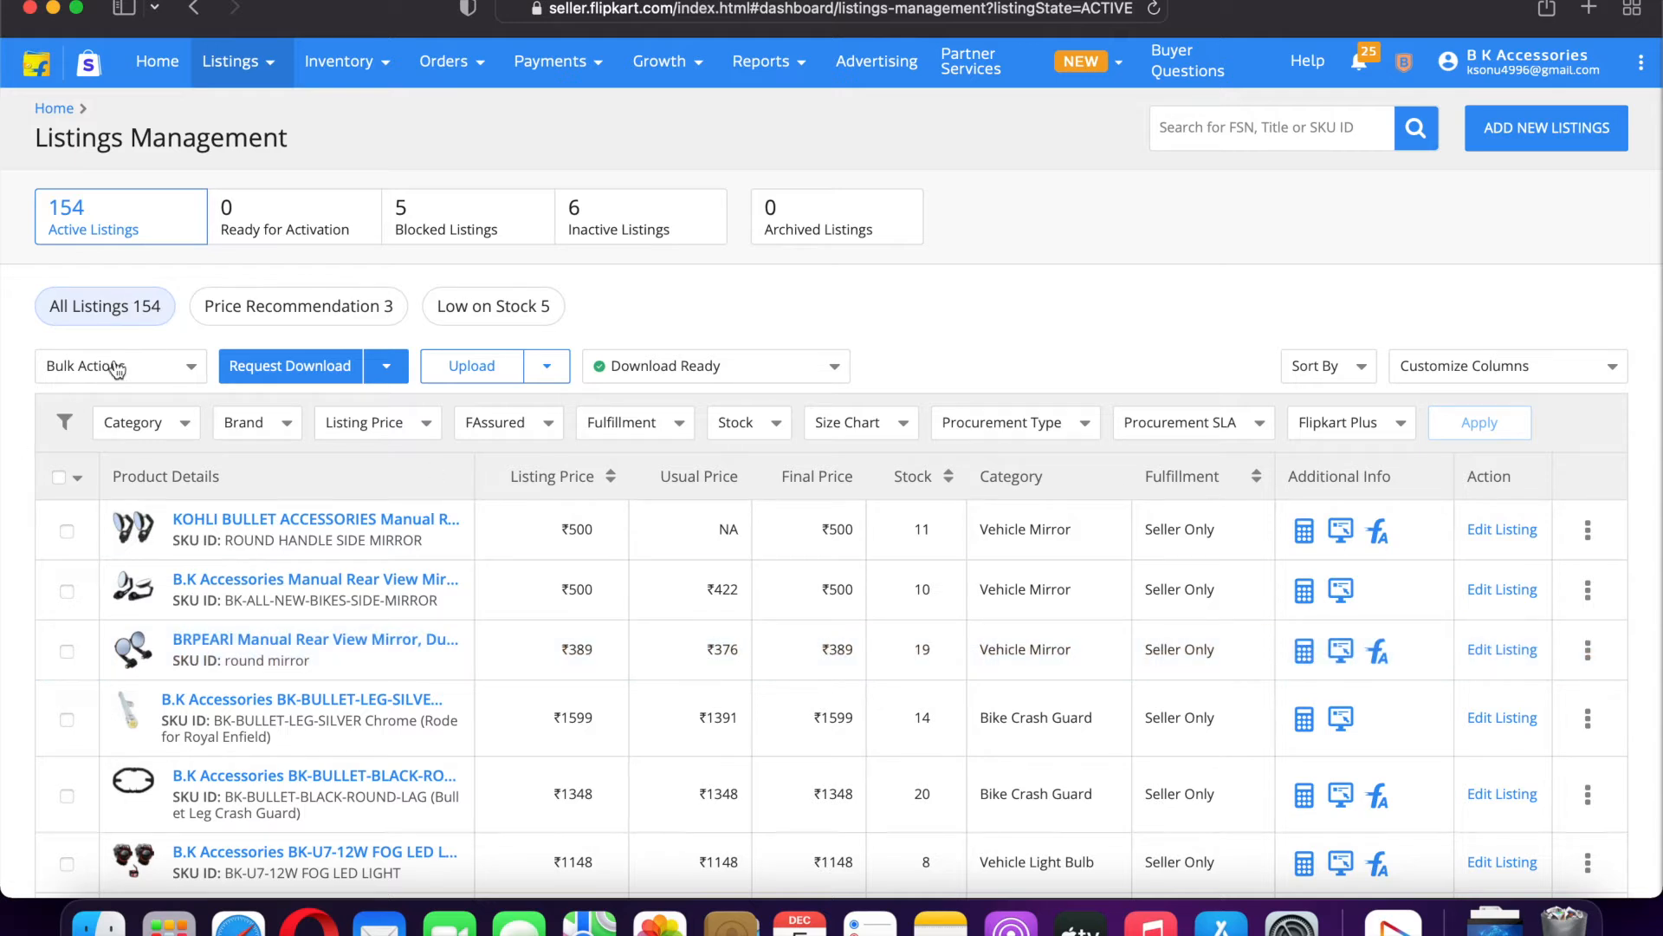
Step: Select all products on the page of active listings and examine the bulk actions available for them
{"action": "left_click", "coordinate": [147, 375]}
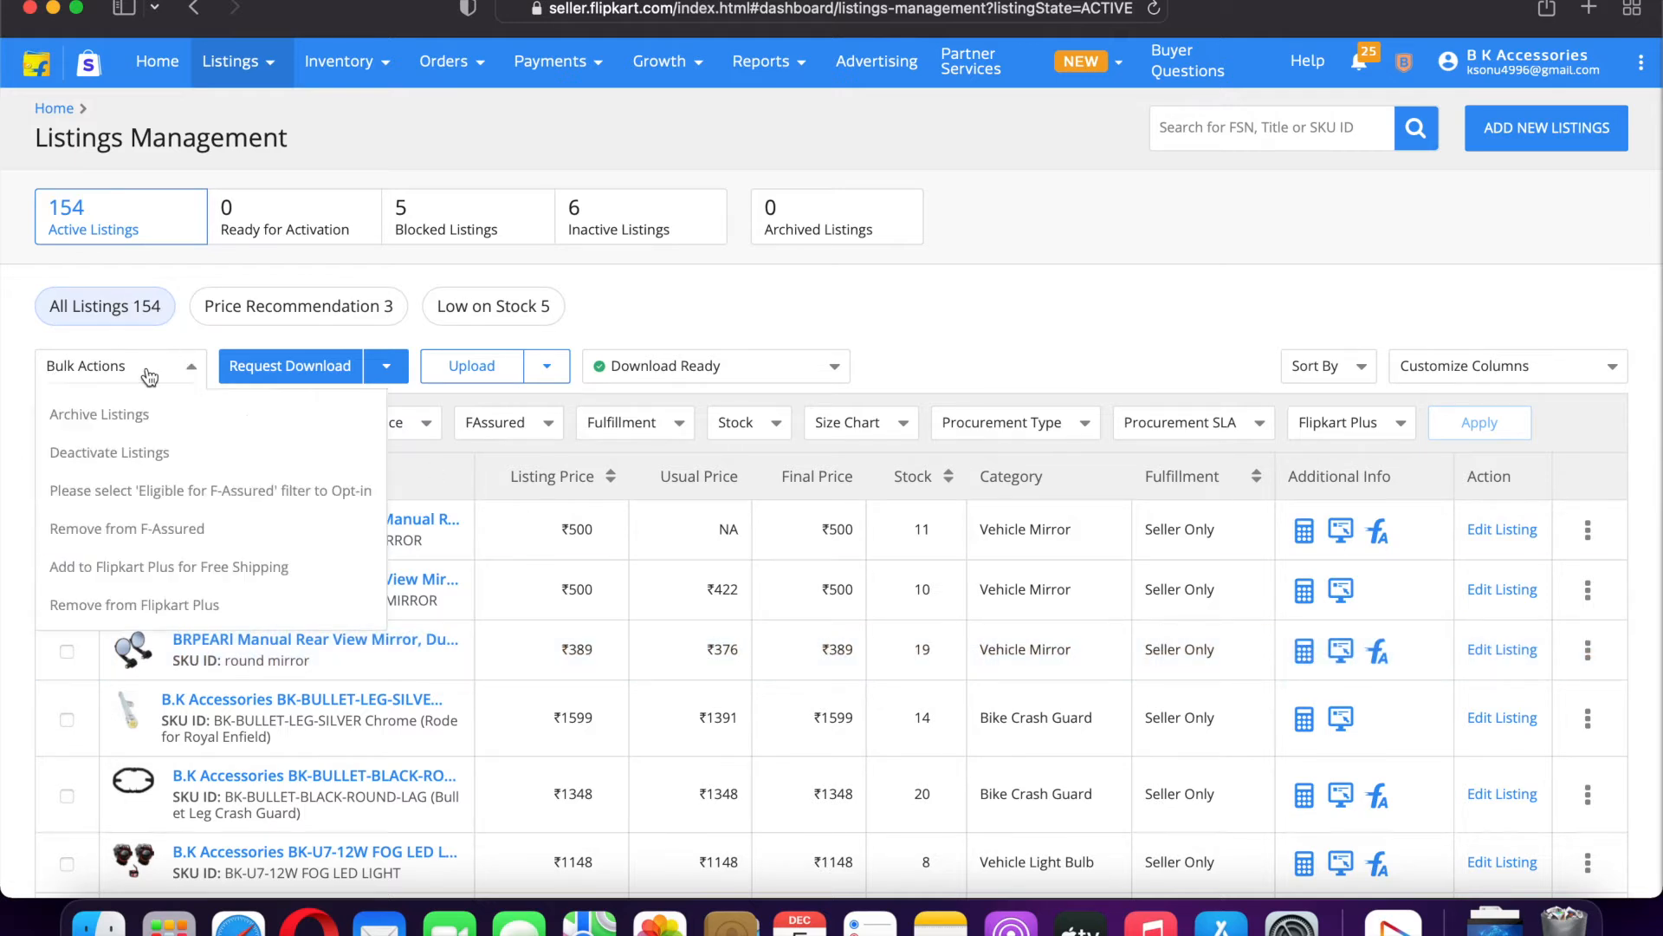
{"action": "left_click", "coordinate": [155, 367]}
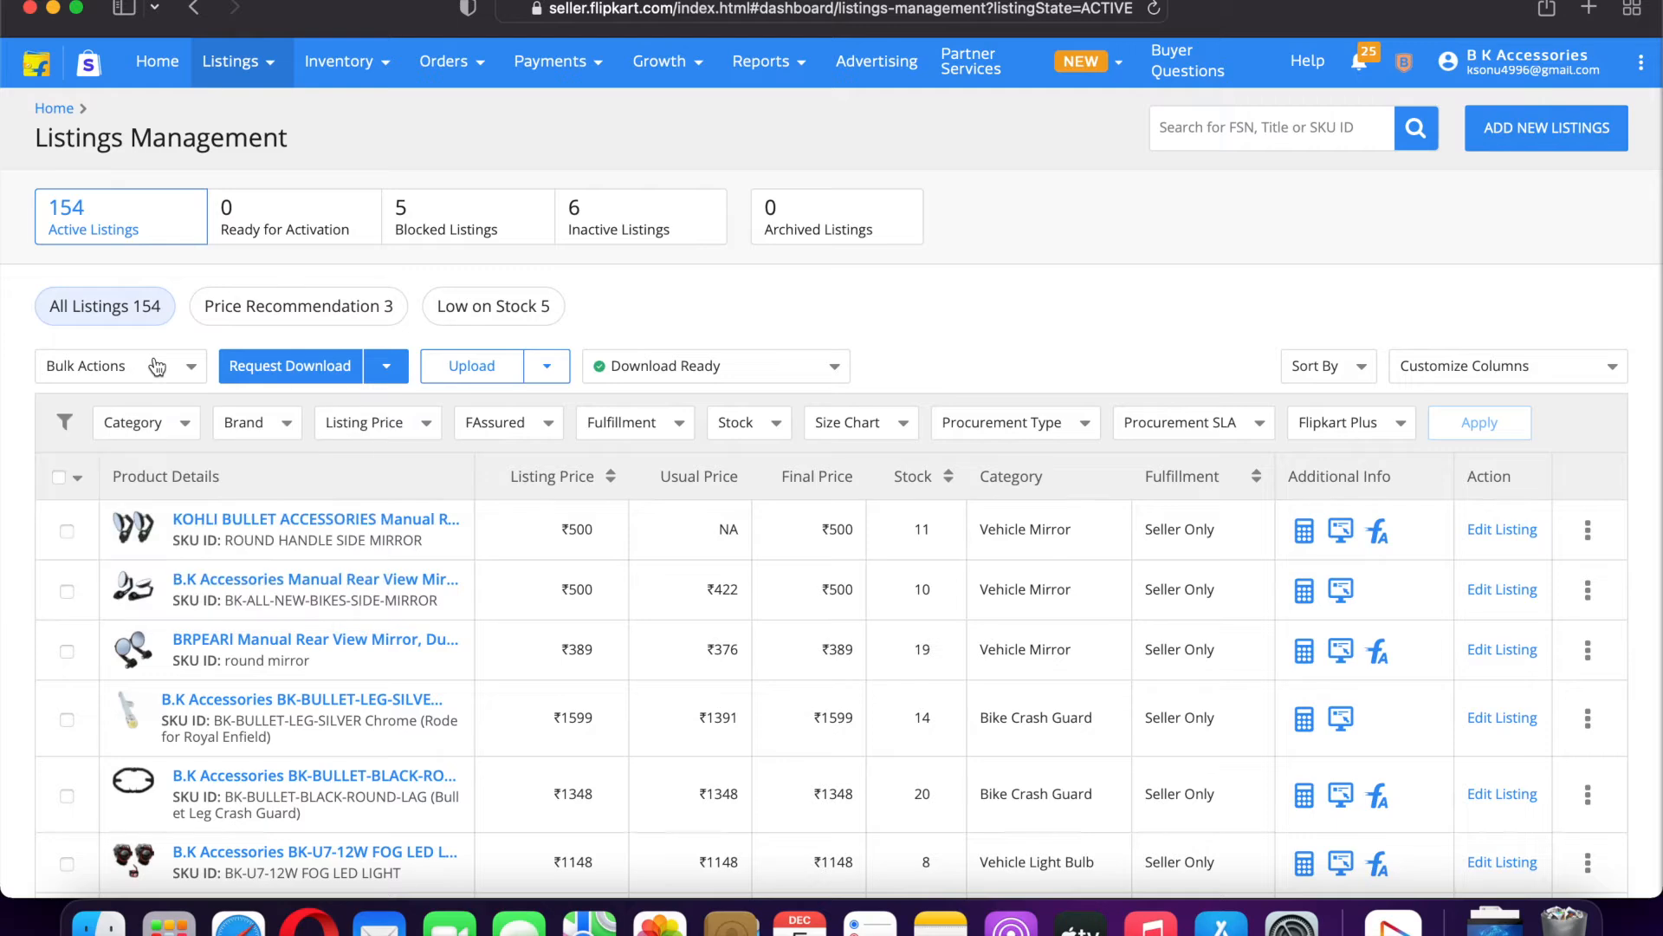
{"action": "left_click", "coordinate": [59, 477]}
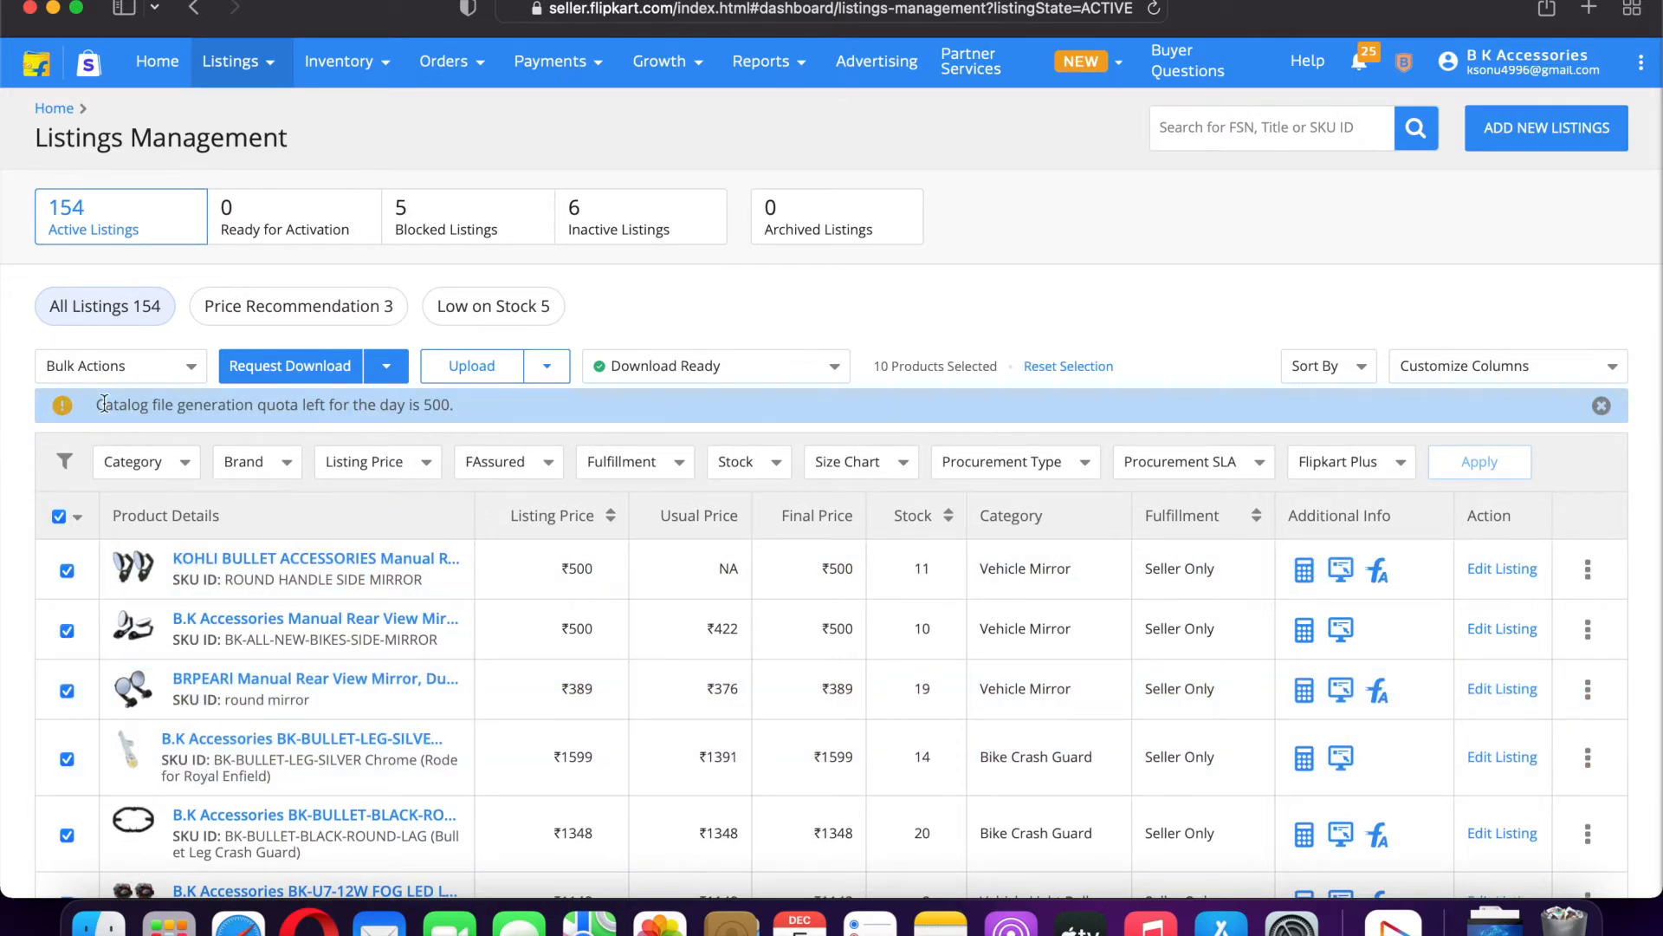
{"action": "left_click", "coordinate": [183, 385]}
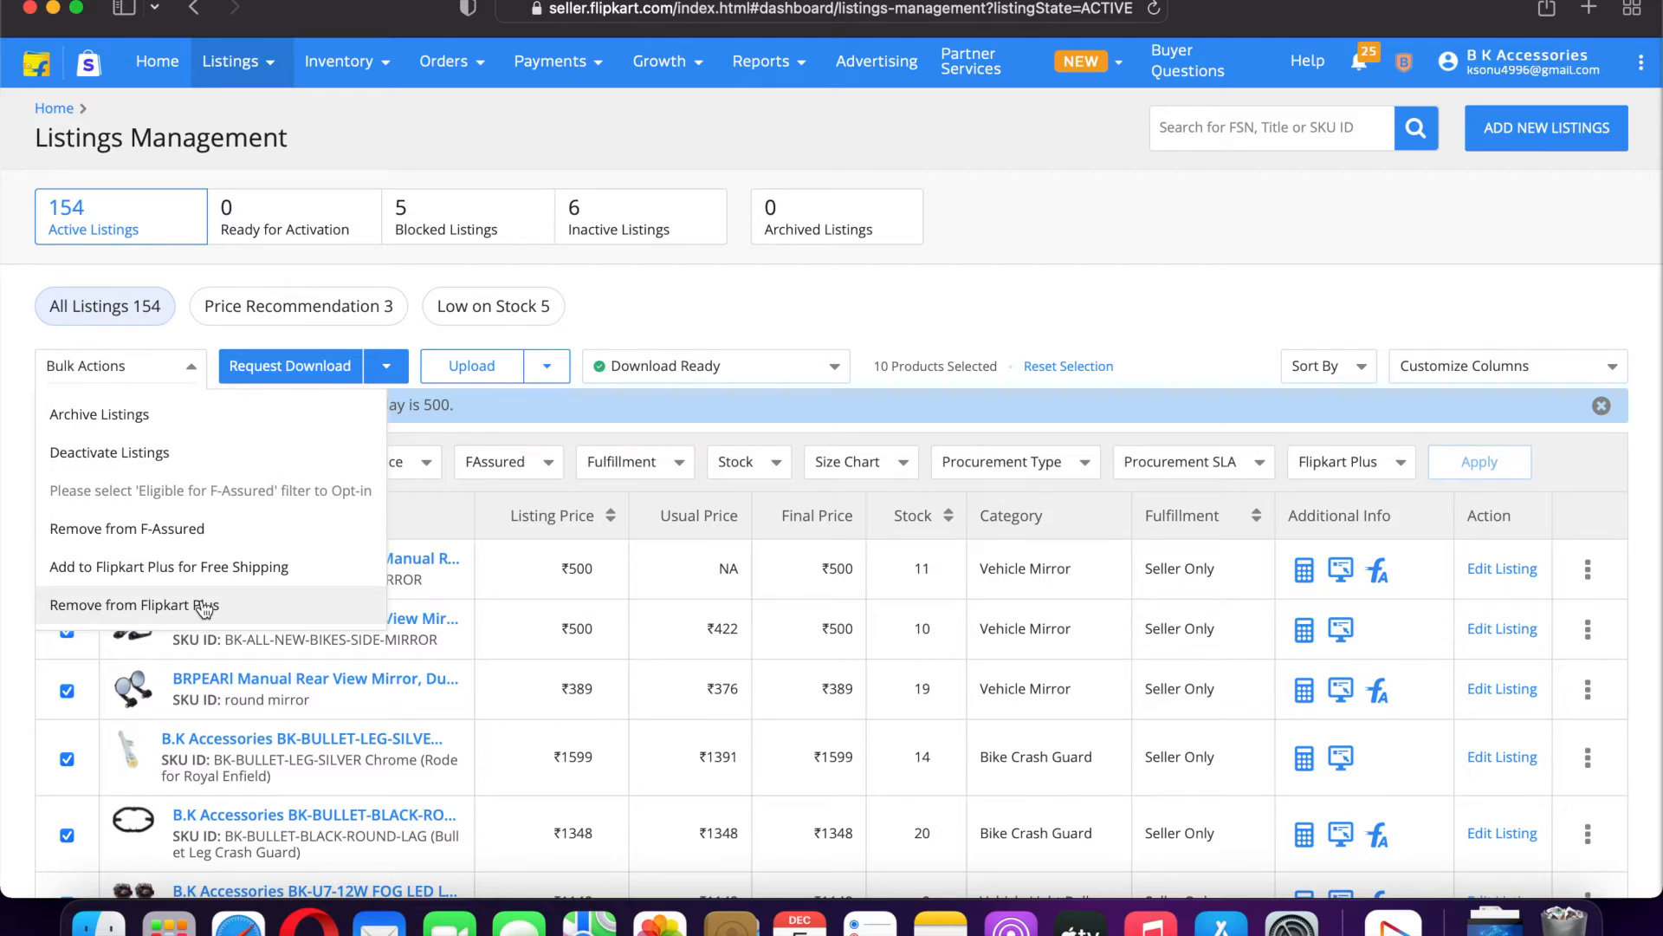
{"action": "left_click", "coordinate": [165, 375]}
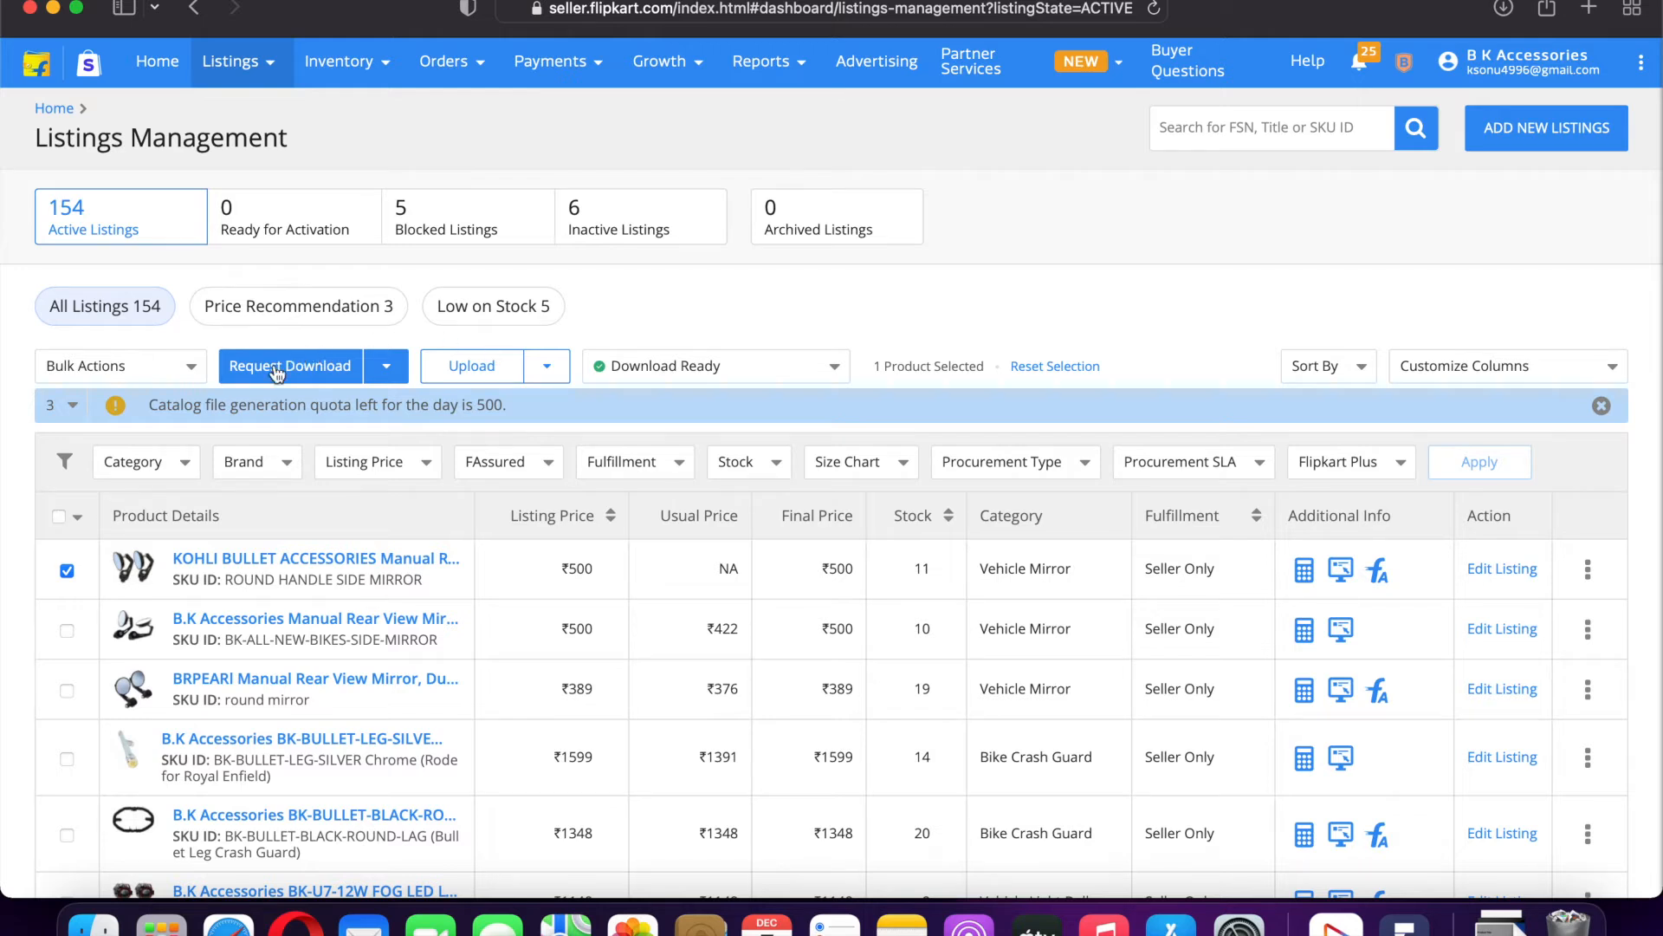
Step: Request a Listing File for the selected ROUND HANDLE SIDE MIRROR product and download the newest generated file
{"action": "left_click", "coordinate": [387, 379]}
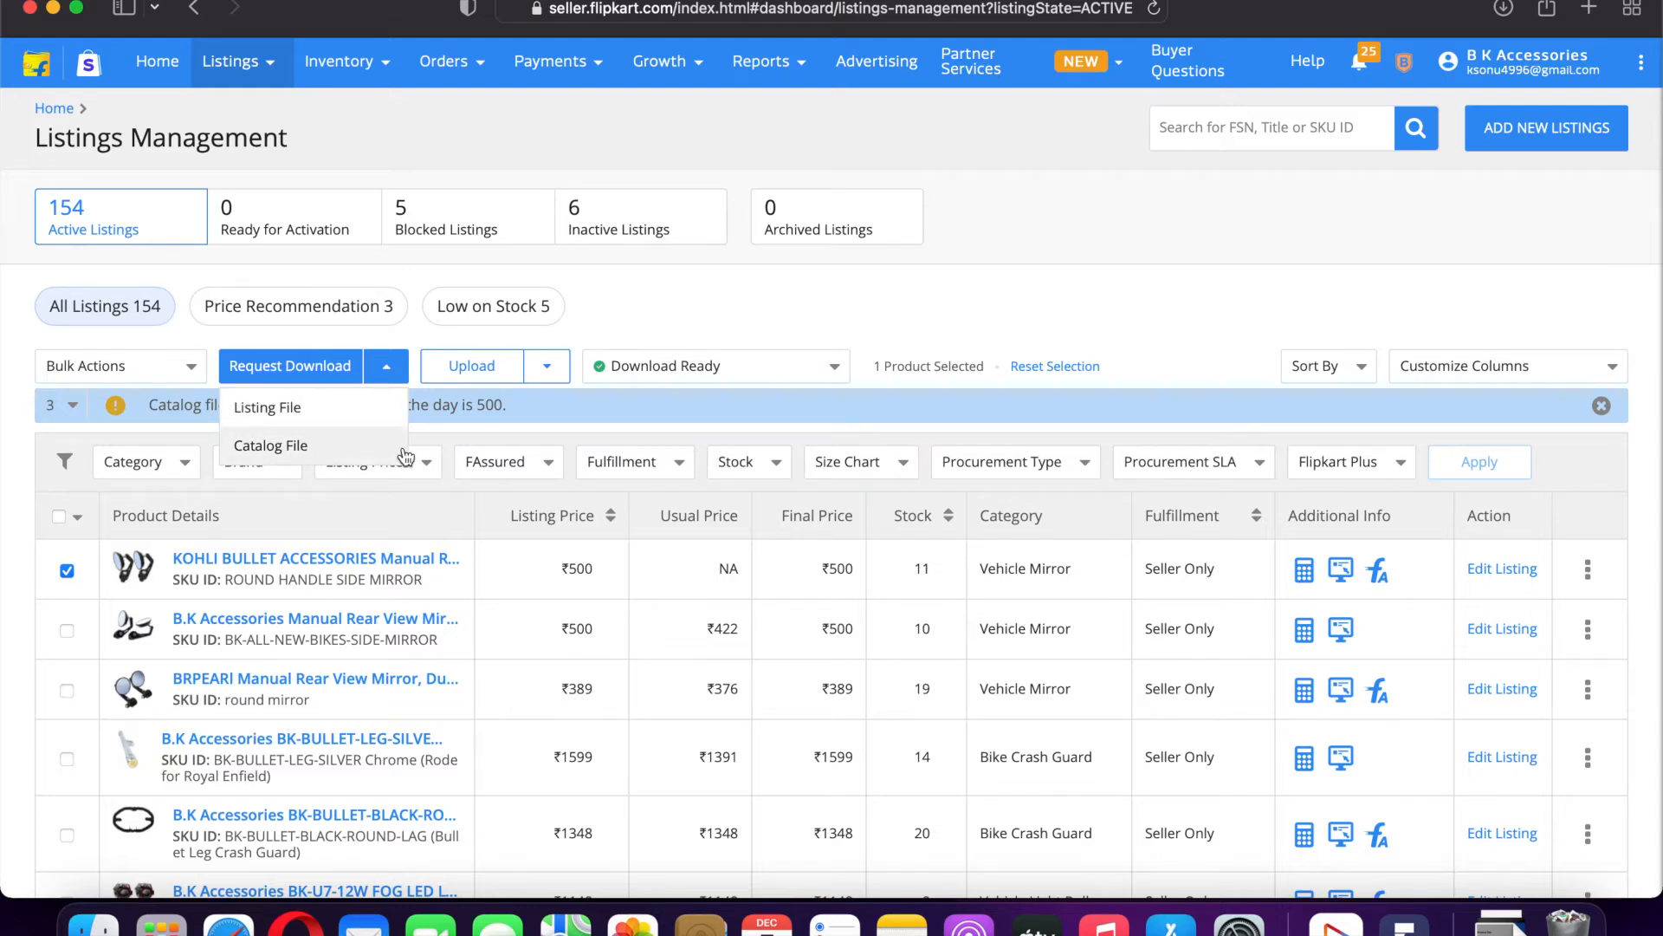
{"action": "left_click", "coordinate": [345, 421]}
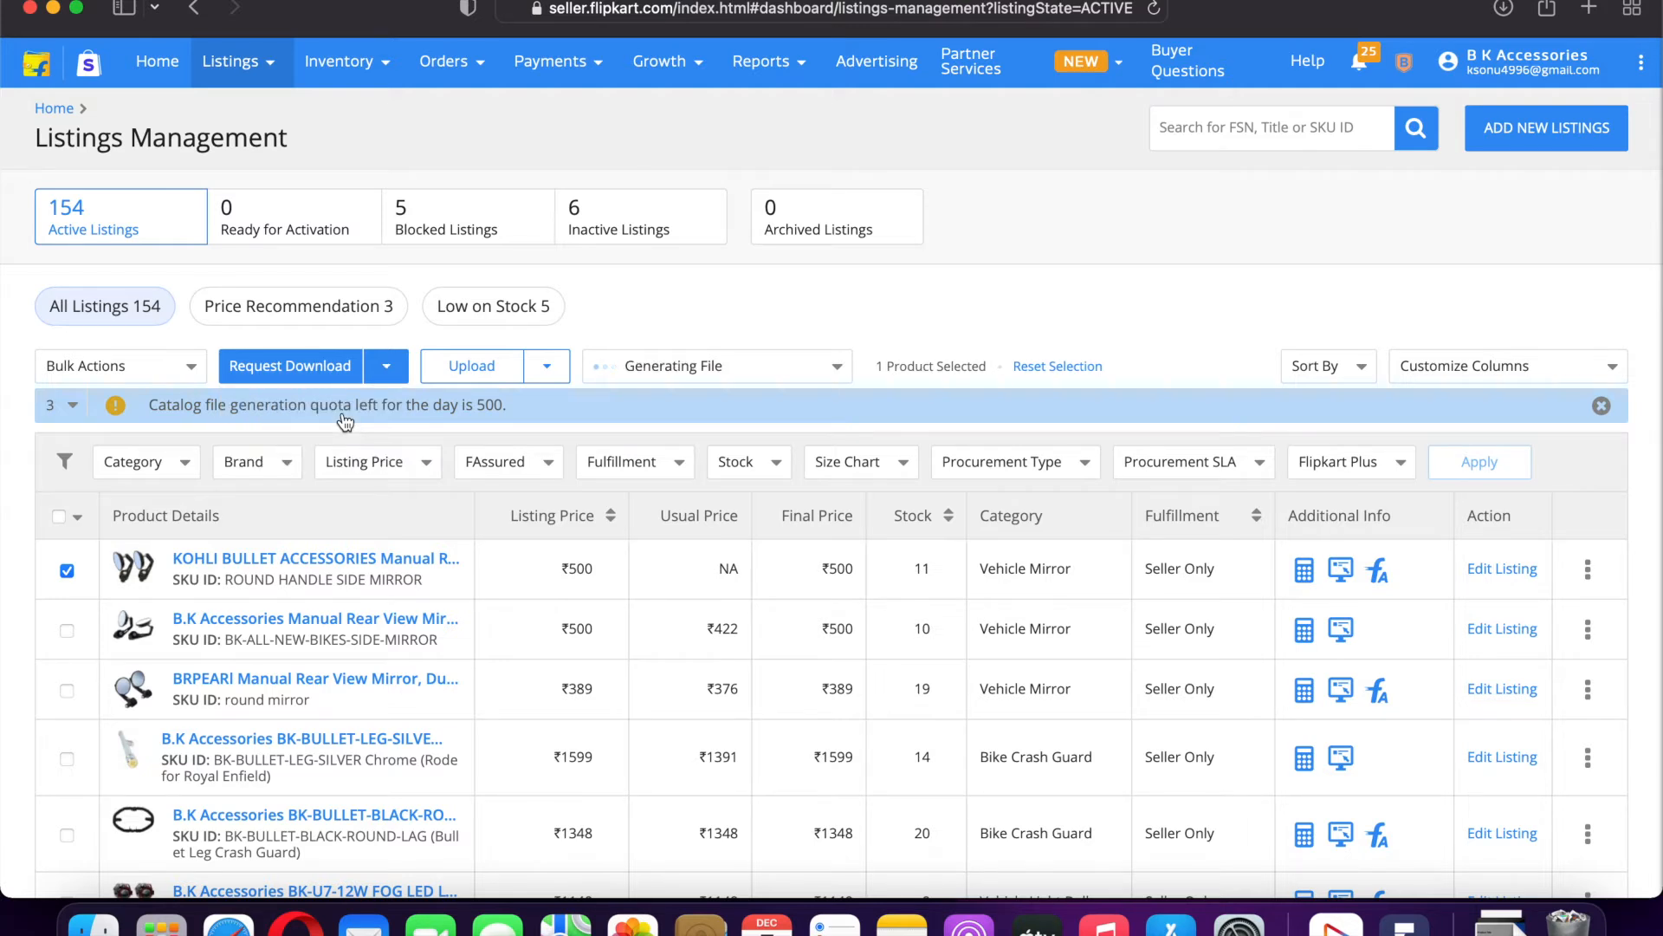
{"action": "left_click", "coordinate": [799, 375]}
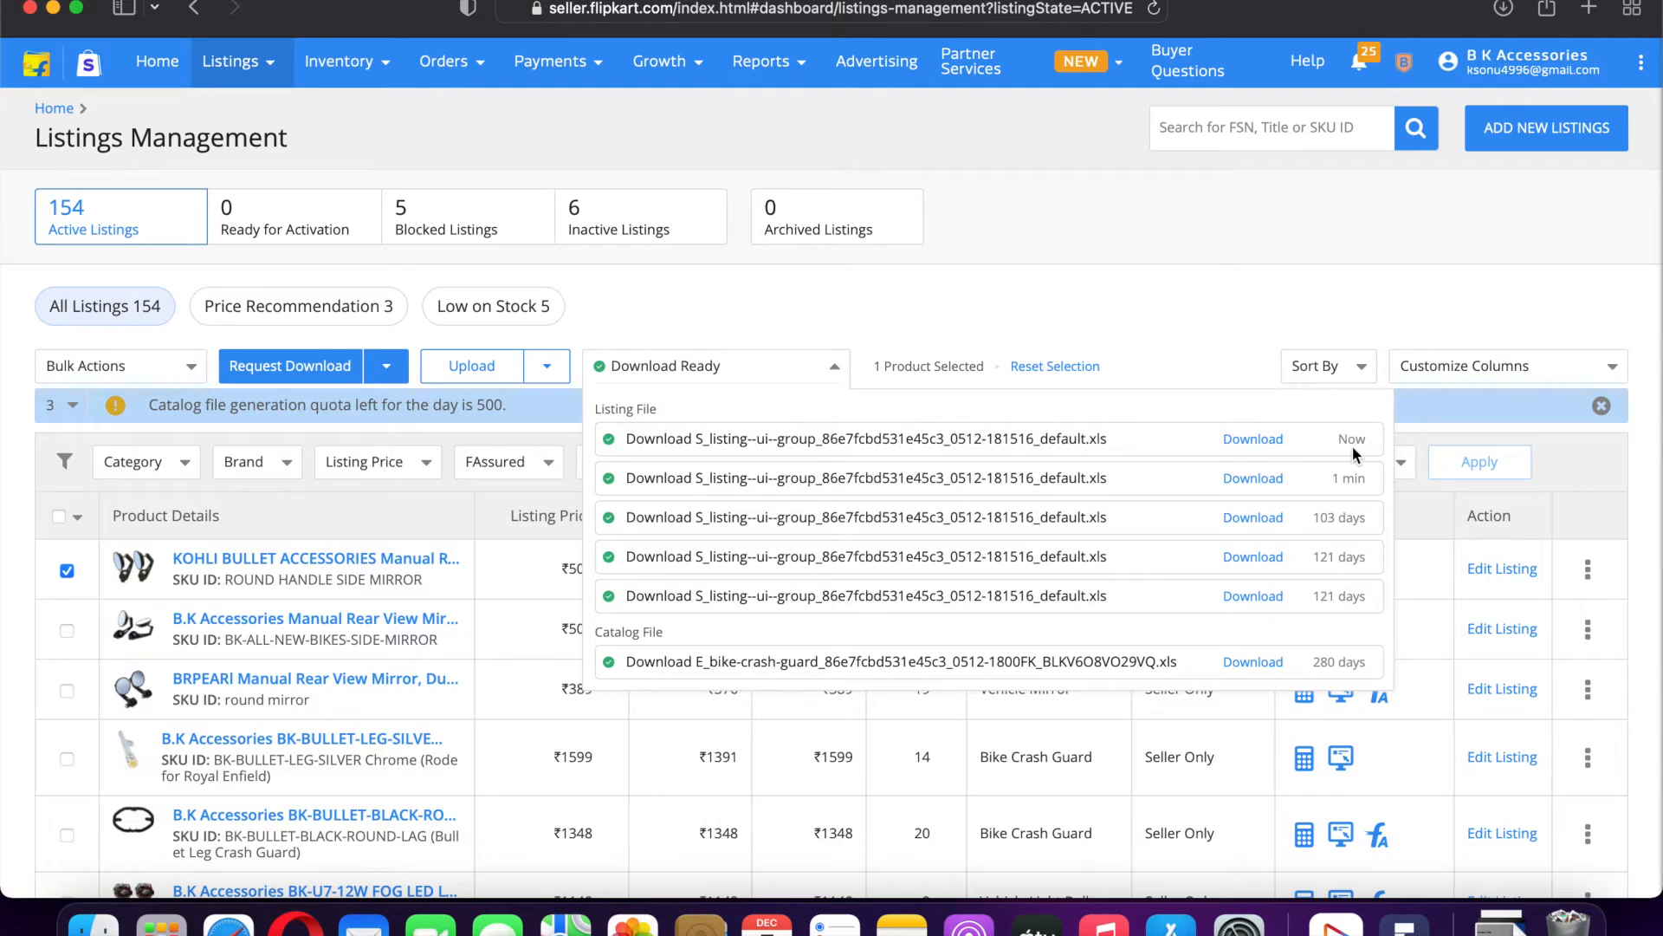
{"action": "left_click", "coordinate": [1263, 438]}
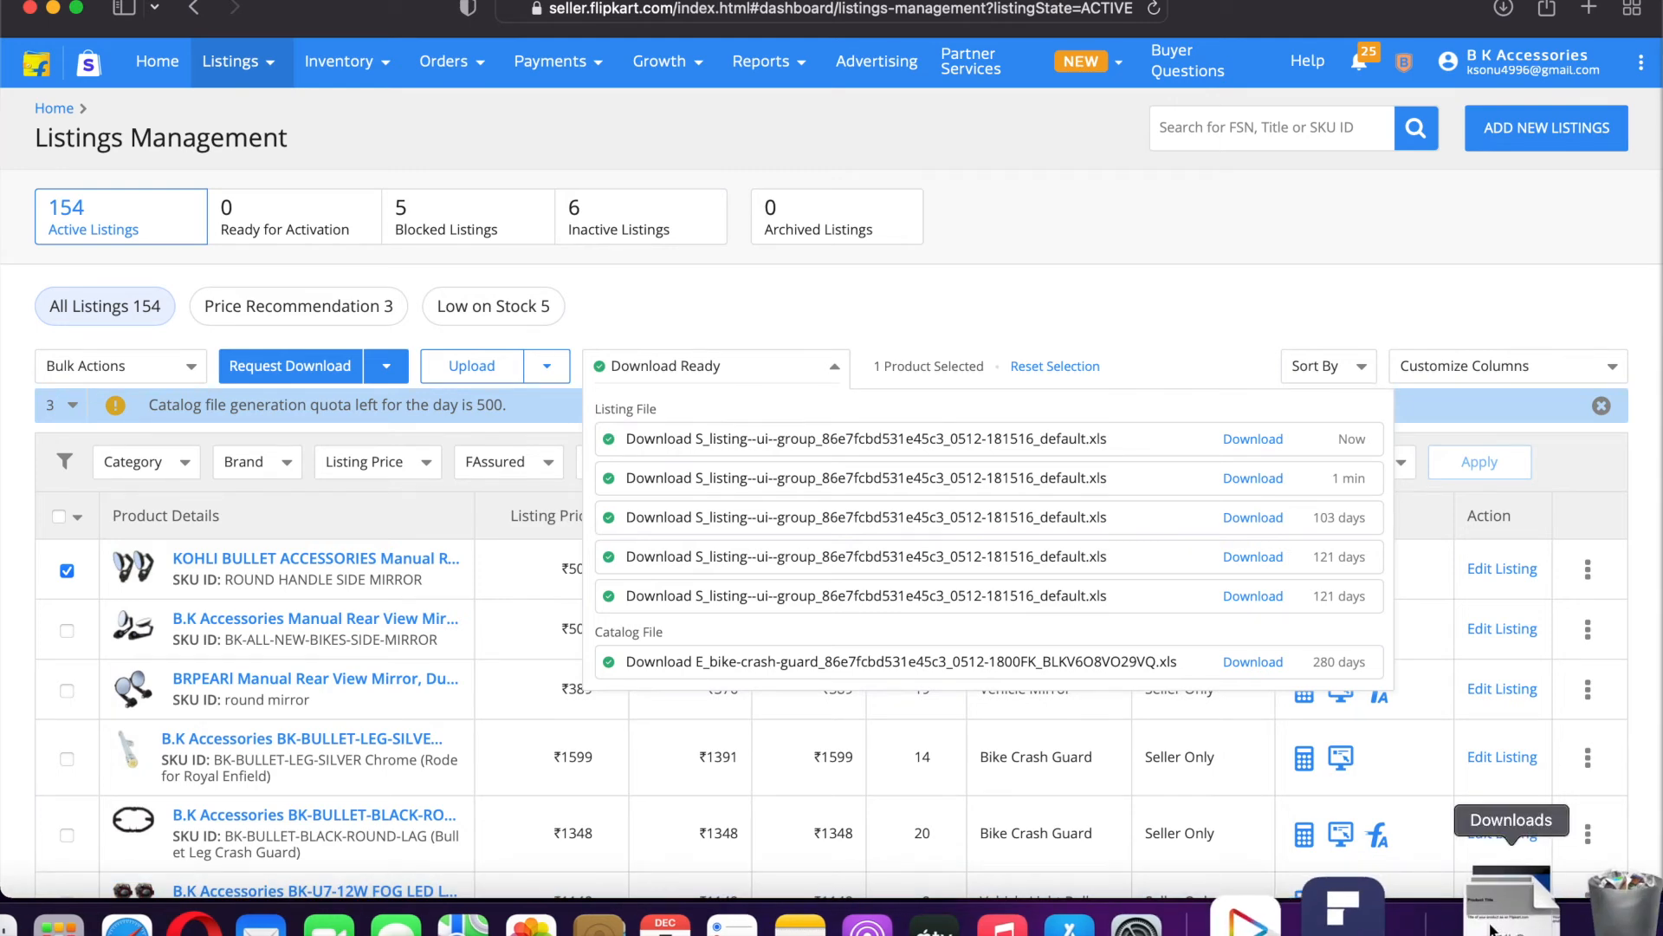
{"action": "left_click", "coordinate": [819, 384]}
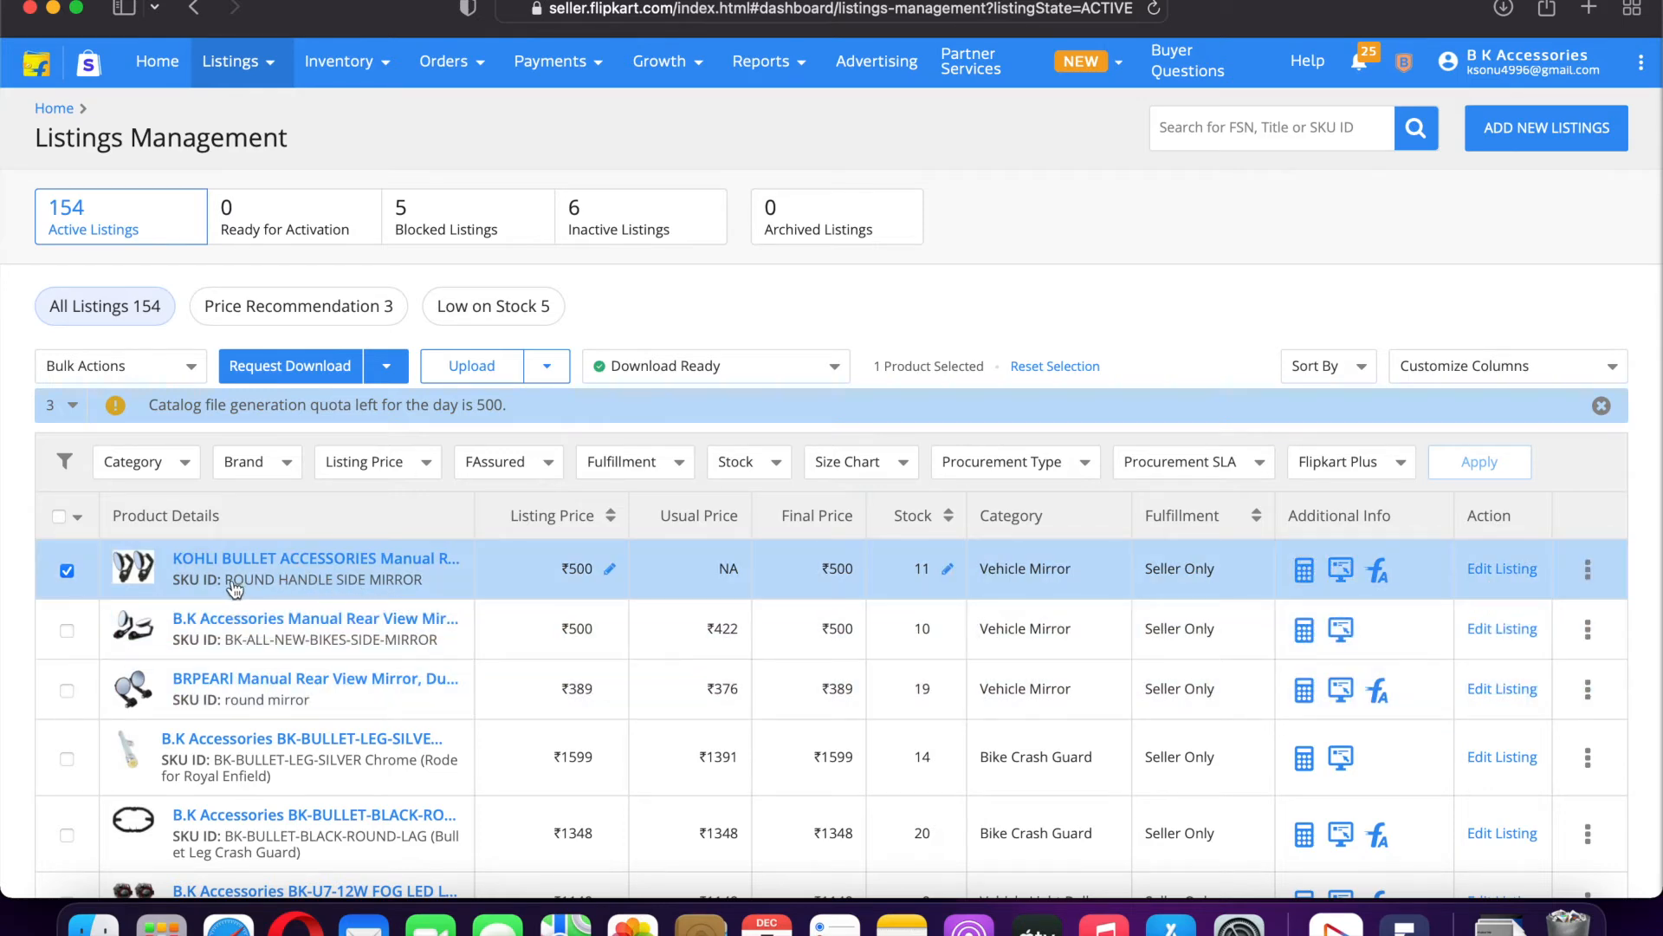
Step: Deselect the ROUND HANDLE SIDE MIRROR product and examine the Product Details column of the active listings
{"action": "left_click", "coordinate": [229, 589]}
{"action": "scroll", "coordinate": [229, 589], "scroll_direction": "down", "scroll_amount": 3}
{"action": "double_click", "coordinate": [196, 289]}
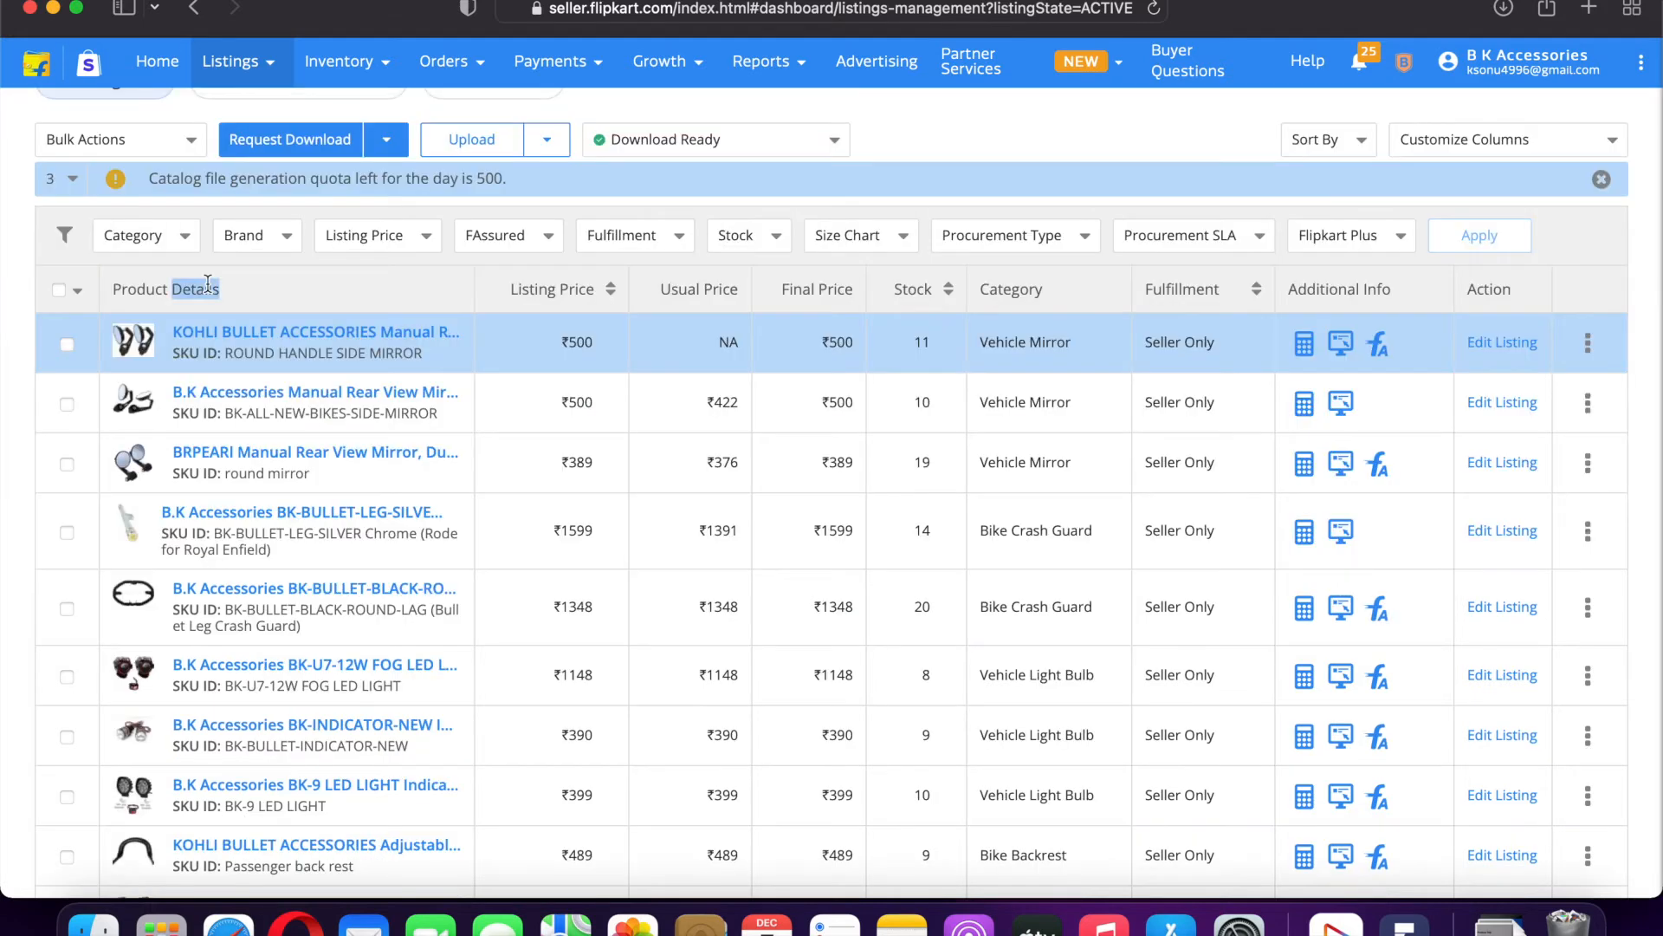
Step: Examine the Product Details and Usual Price columns, comparing the listing and usual prices of the BK-ALL-NEW-BIKES-SIDE-MIRROR listing
{"action": "triple_click", "coordinate": [286, 294]}
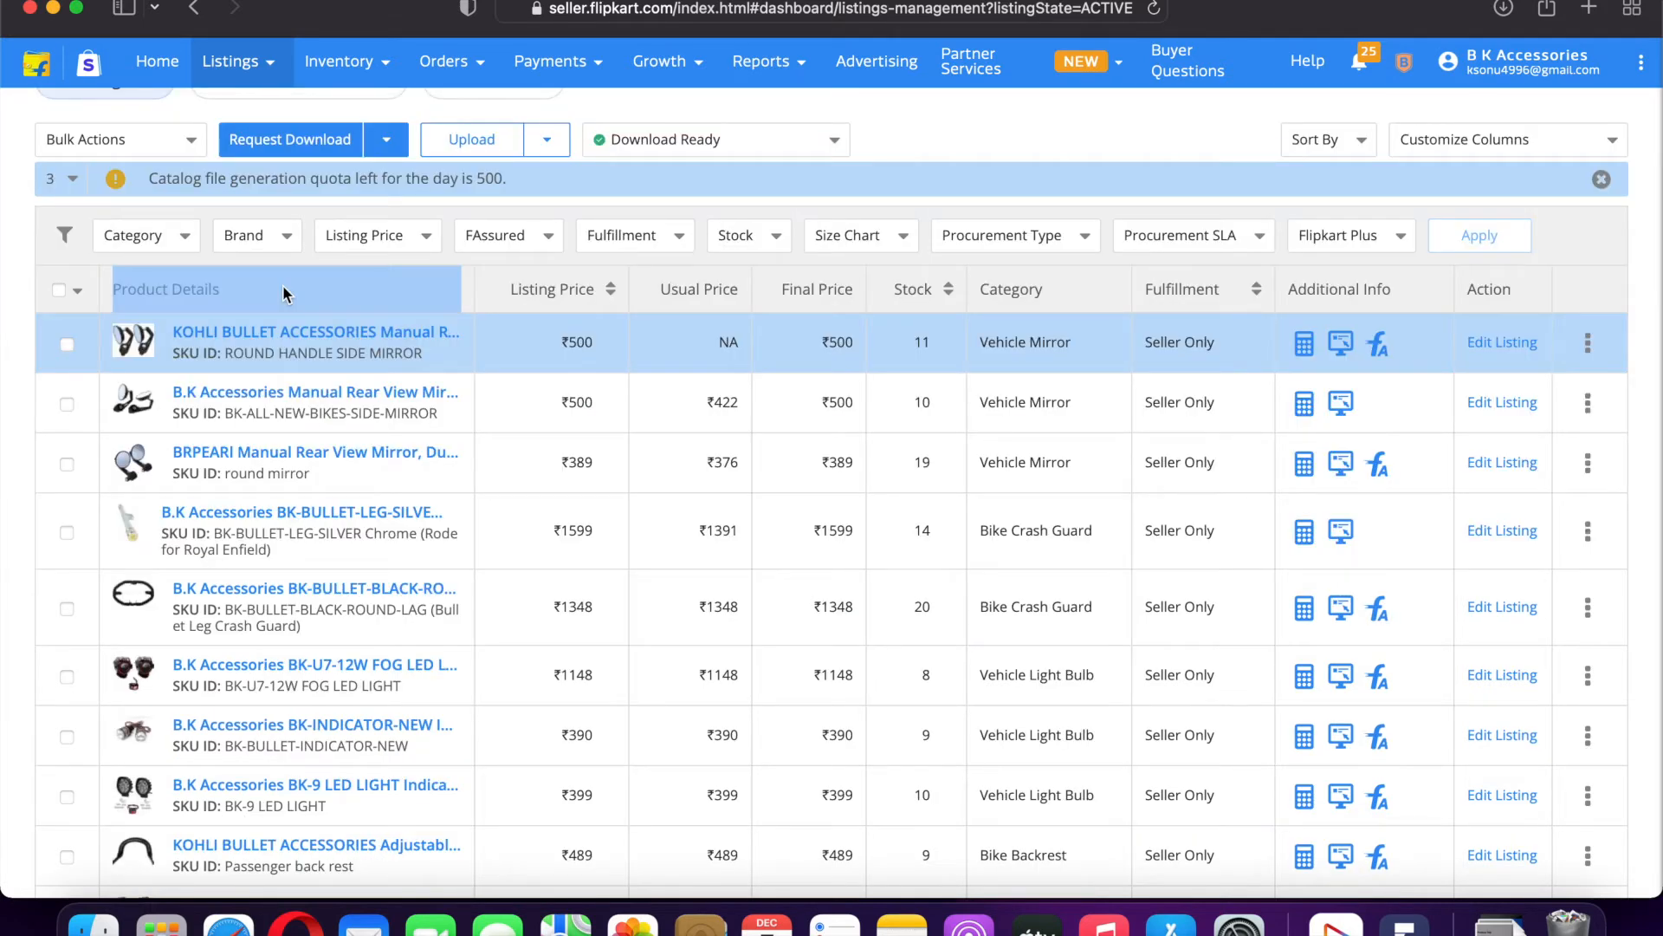
{"action": "left_click", "coordinate": [188, 287]}
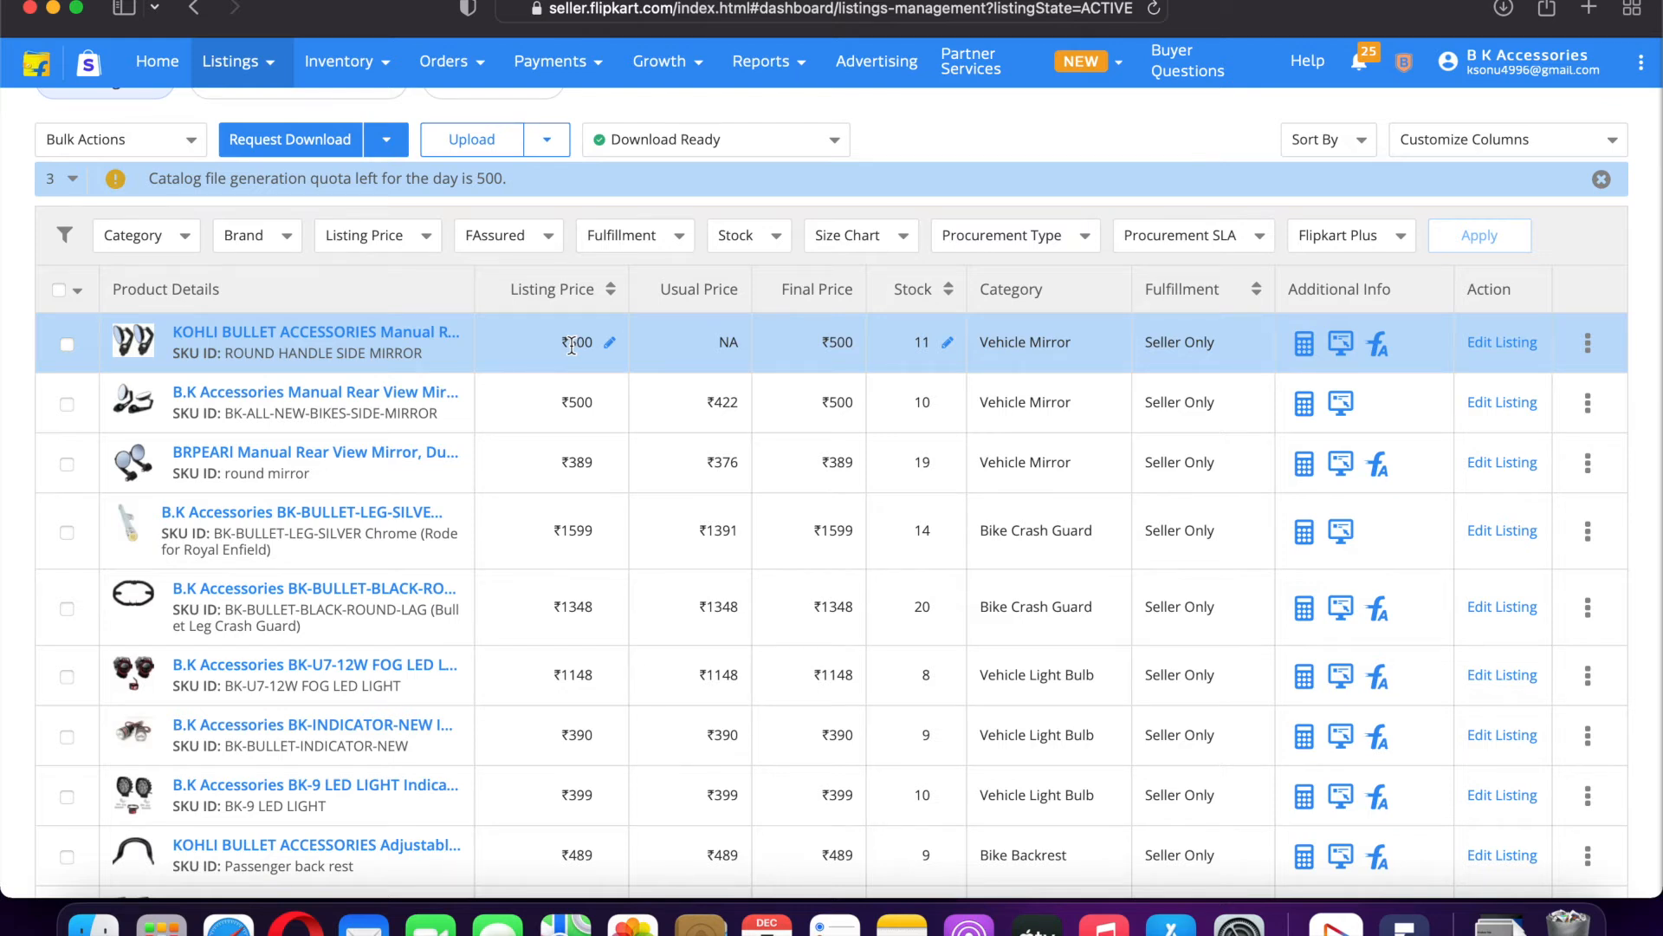
{"action": "double_click", "coordinate": [695, 297]}
{"action": "double_click", "coordinate": [695, 297]}
{"action": "left_click", "coordinate": [695, 297]}
{"action": "triple_click", "coordinate": [714, 297]}
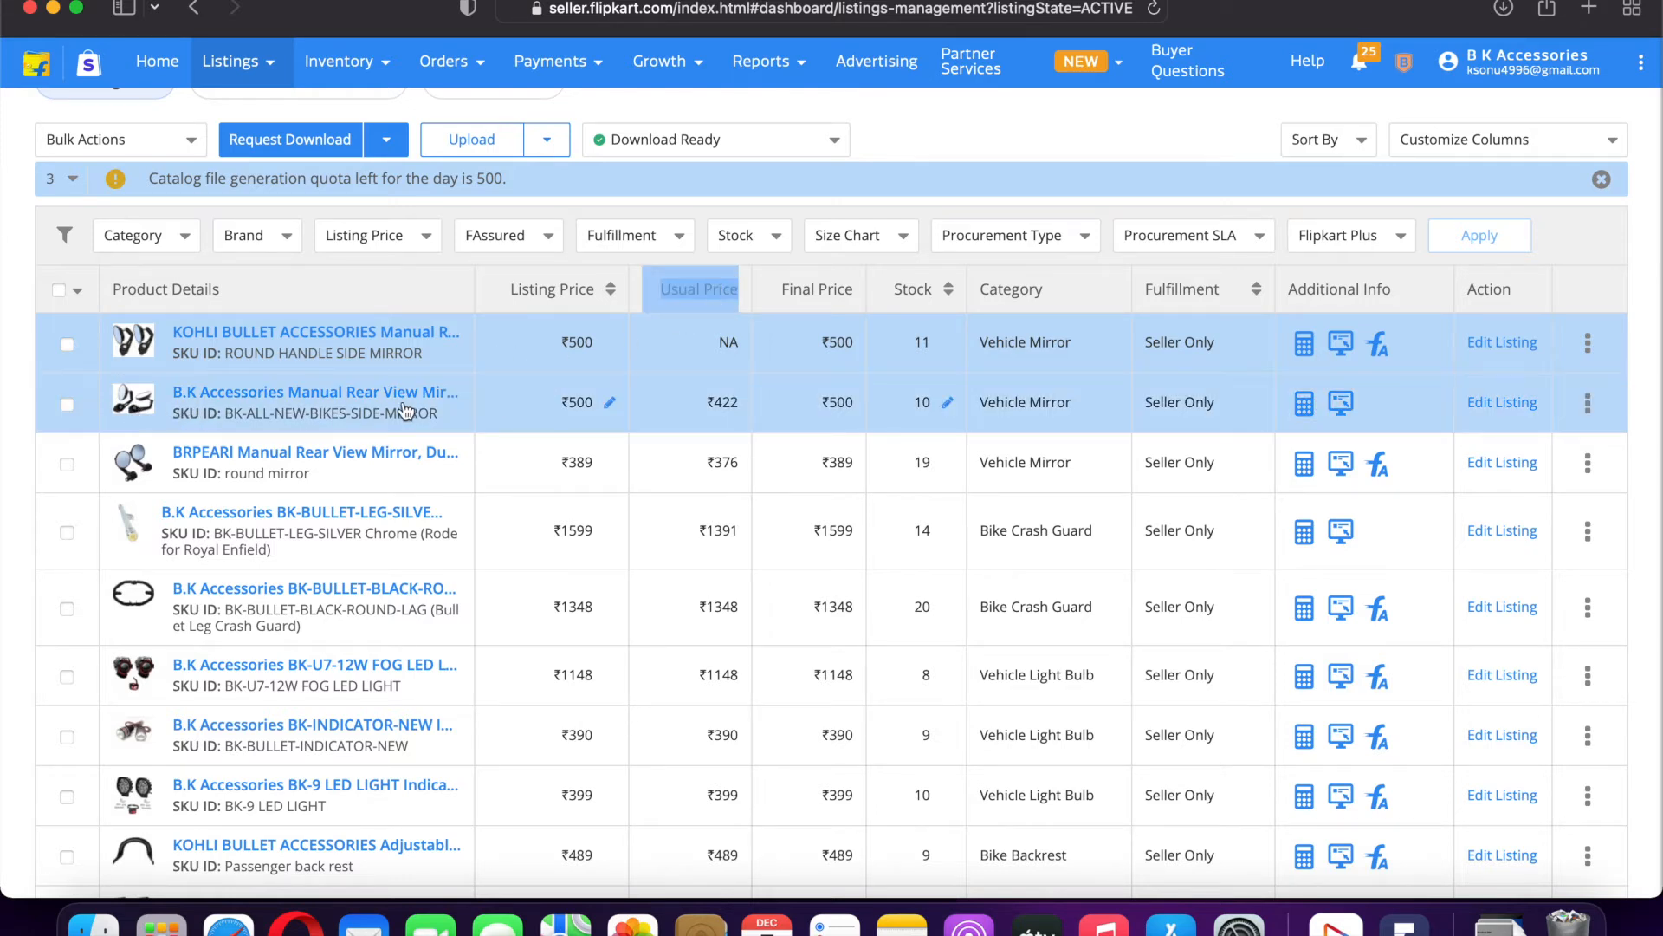
{"action": "double_click", "coordinate": [577, 404]}
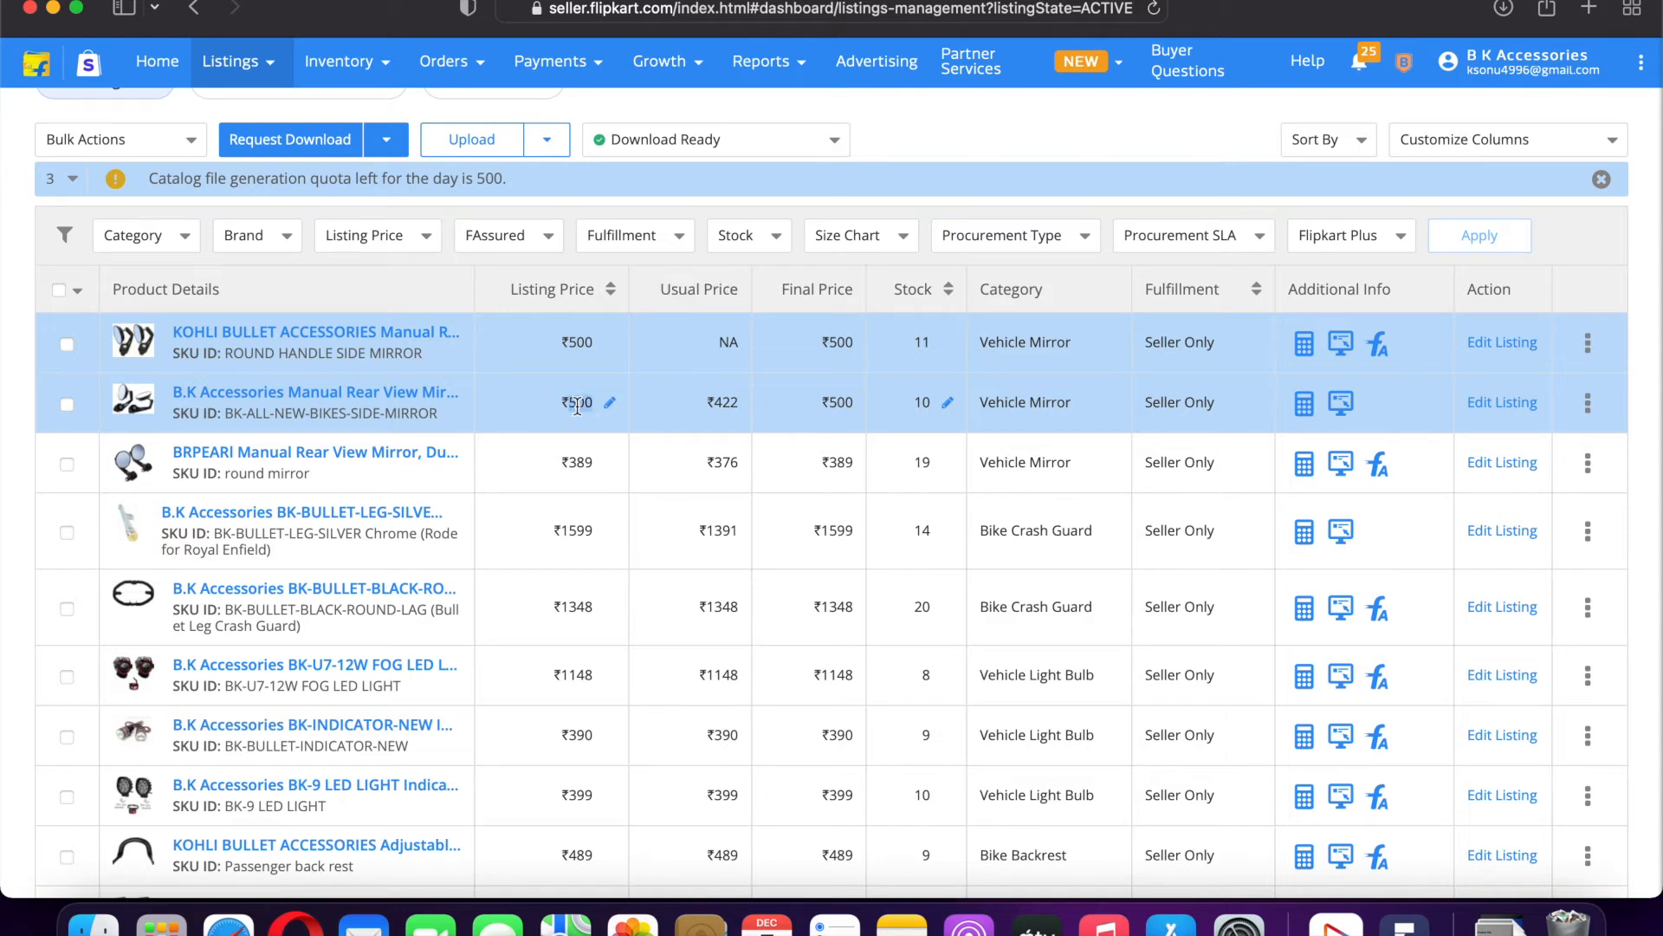
{"action": "double_click", "coordinate": [720, 403]}
{"action": "left_click", "coordinate": [793, 417]}
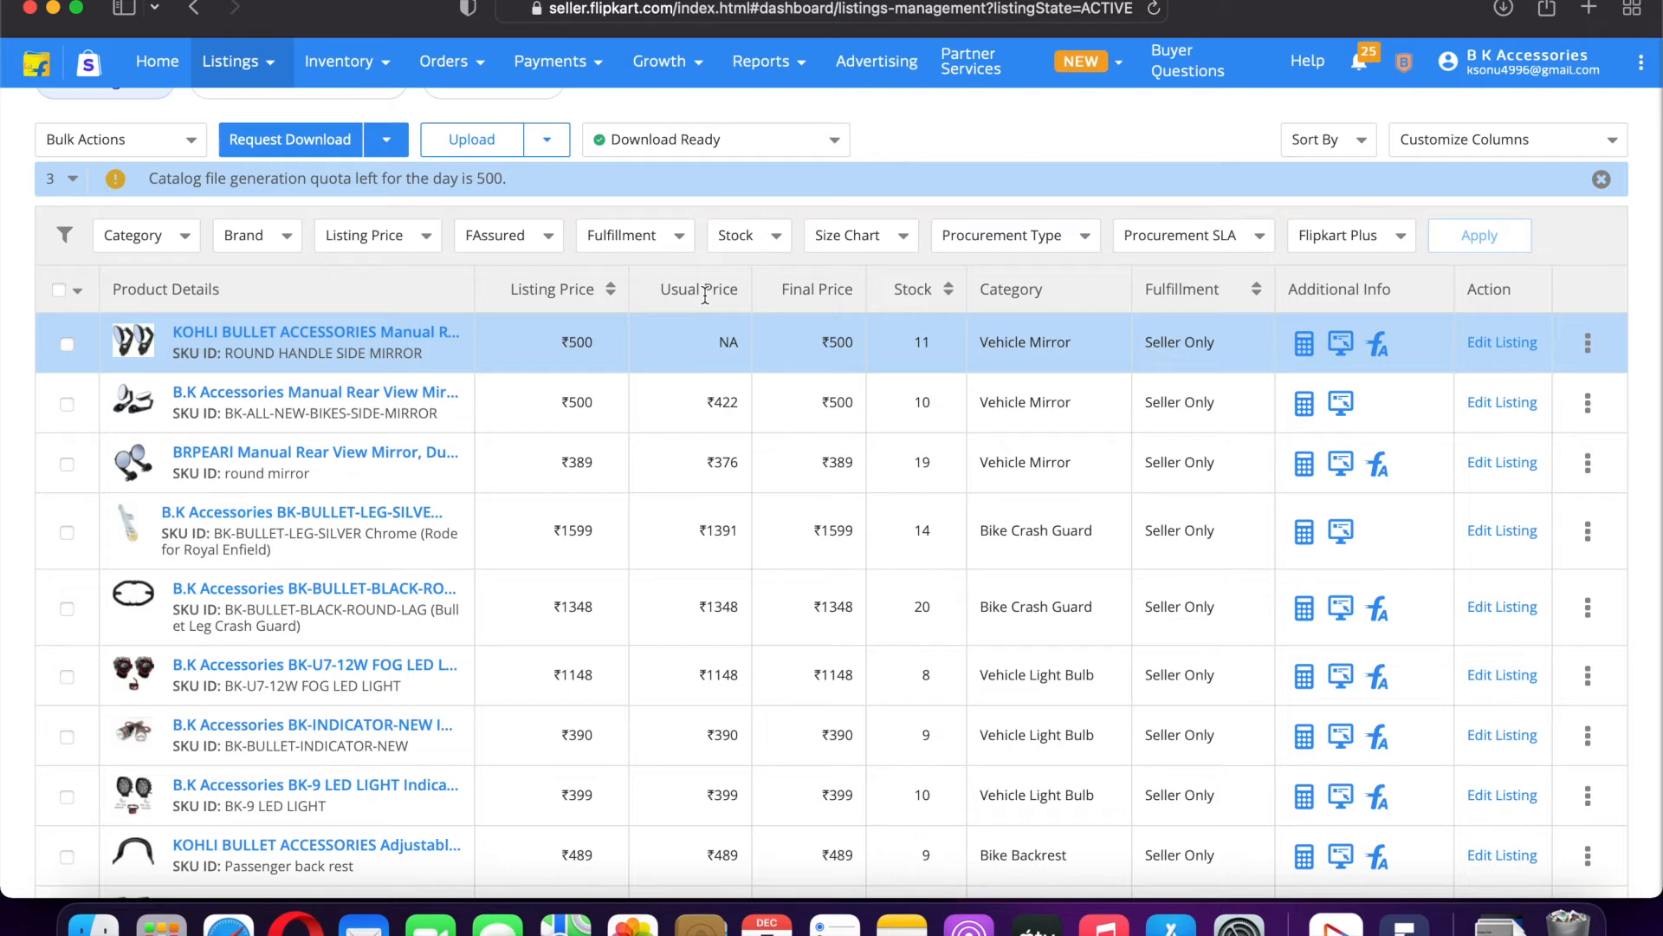
Step: Examine the Final Price column and compare the ROUND HANDLE SIDE MIRROR listing's final price with its listing price
{"action": "double_click", "coordinate": [812, 289]}
{"action": "left_click_drag", "start_coordinate": [812, 289], "coordinate": [854, 291]}
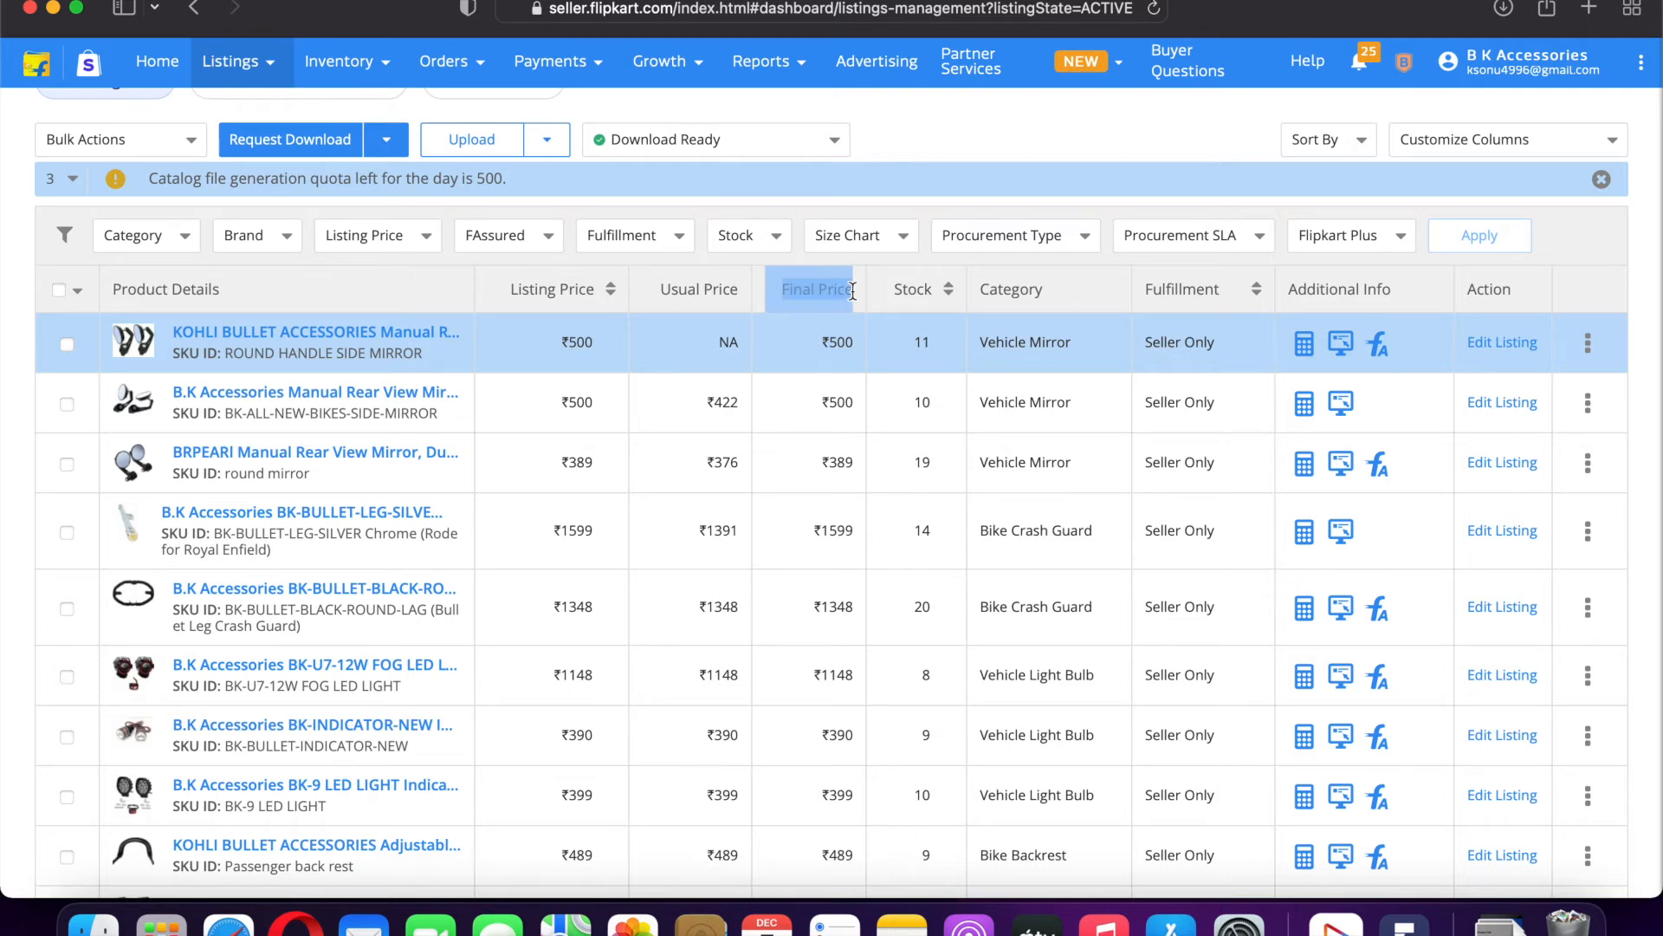
{"action": "mouse_move", "coordinate": [582, 368]}
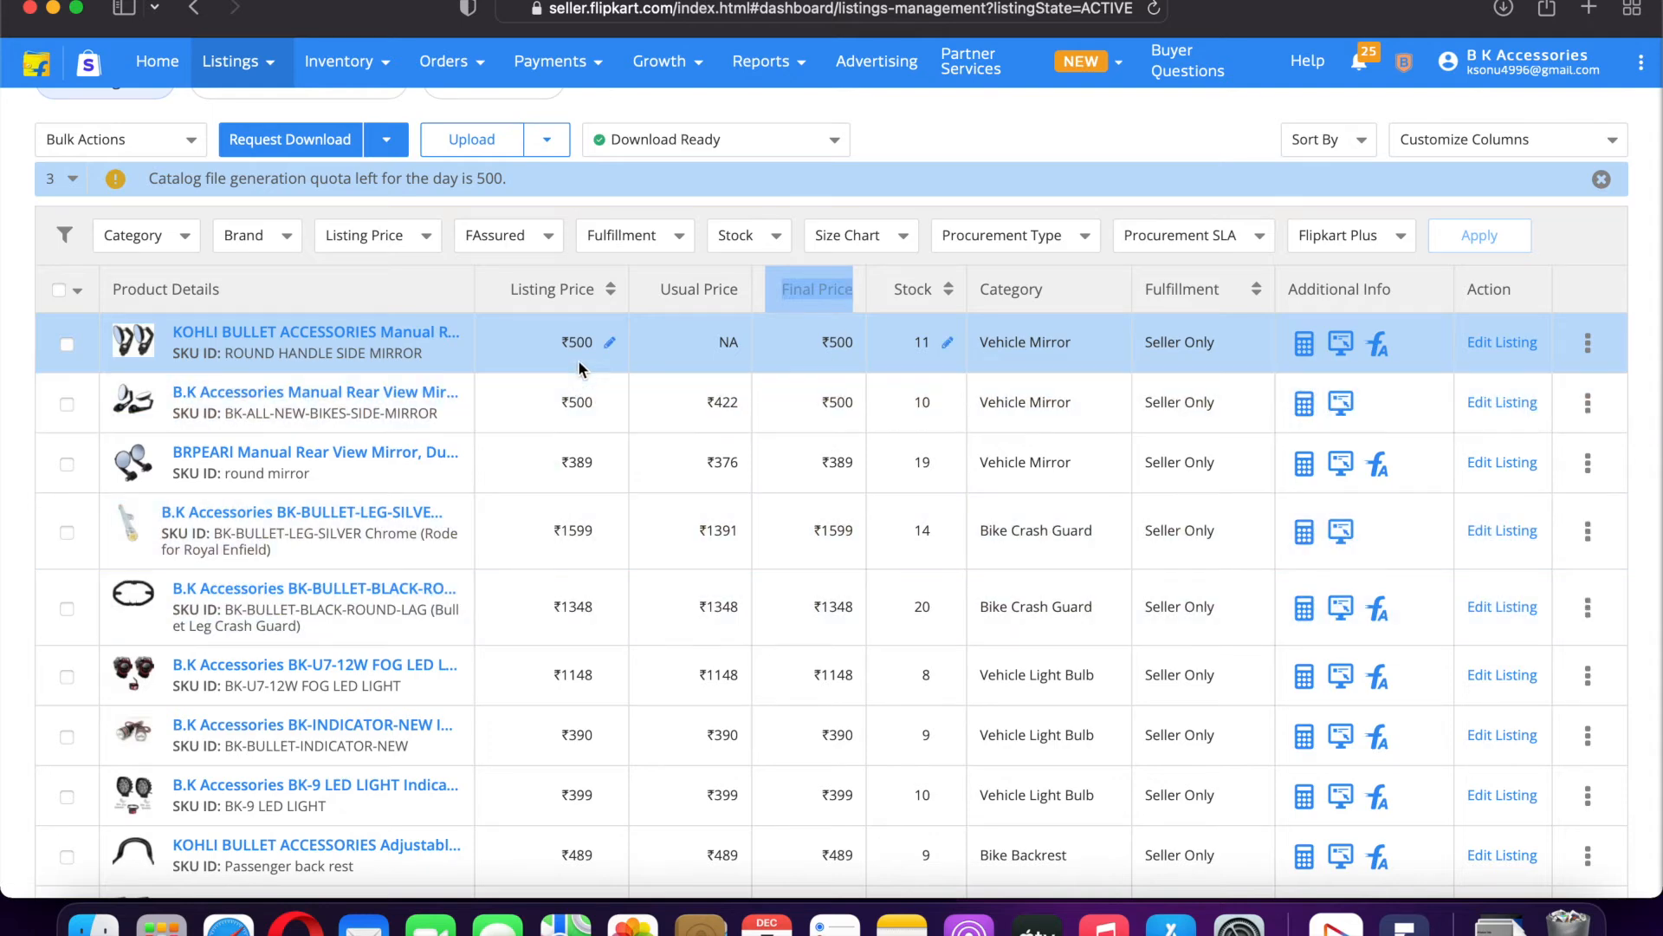
{"action": "double_click", "coordinate": [832, 343]}
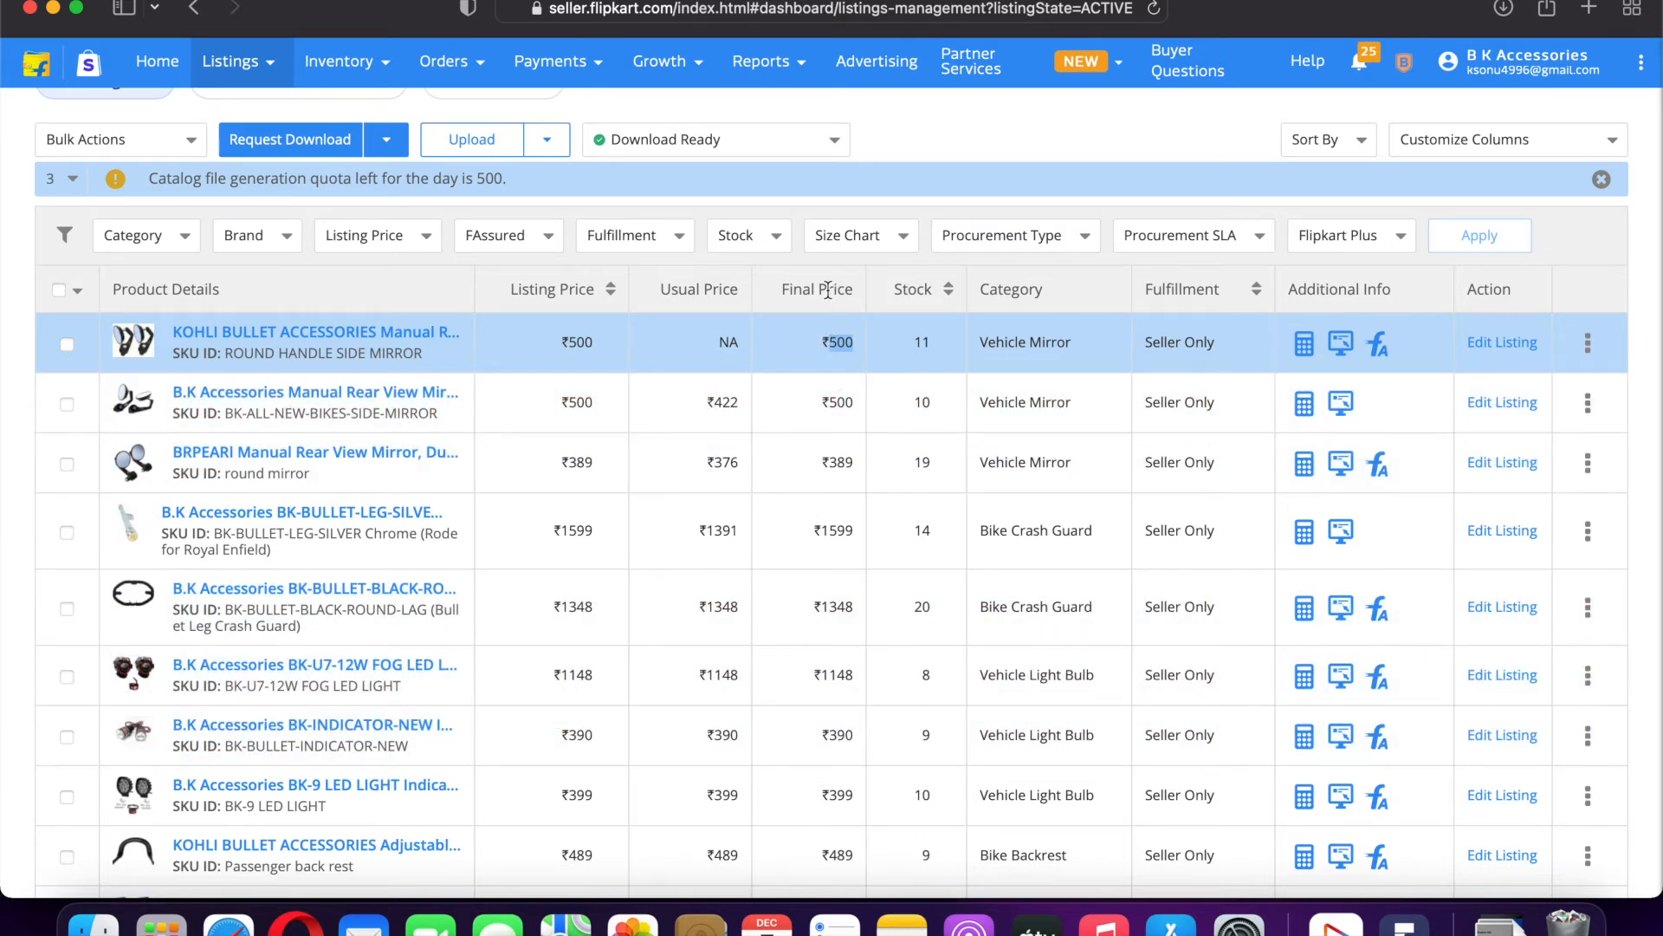
{"action": "double_click", "coordinate": [573, 341]}
{"action": "double_click", "coordinate": [834, 346]}
{"action": "left_click_drag", "start_coordinate": [842, 349], "coordinate": [833, 342]}
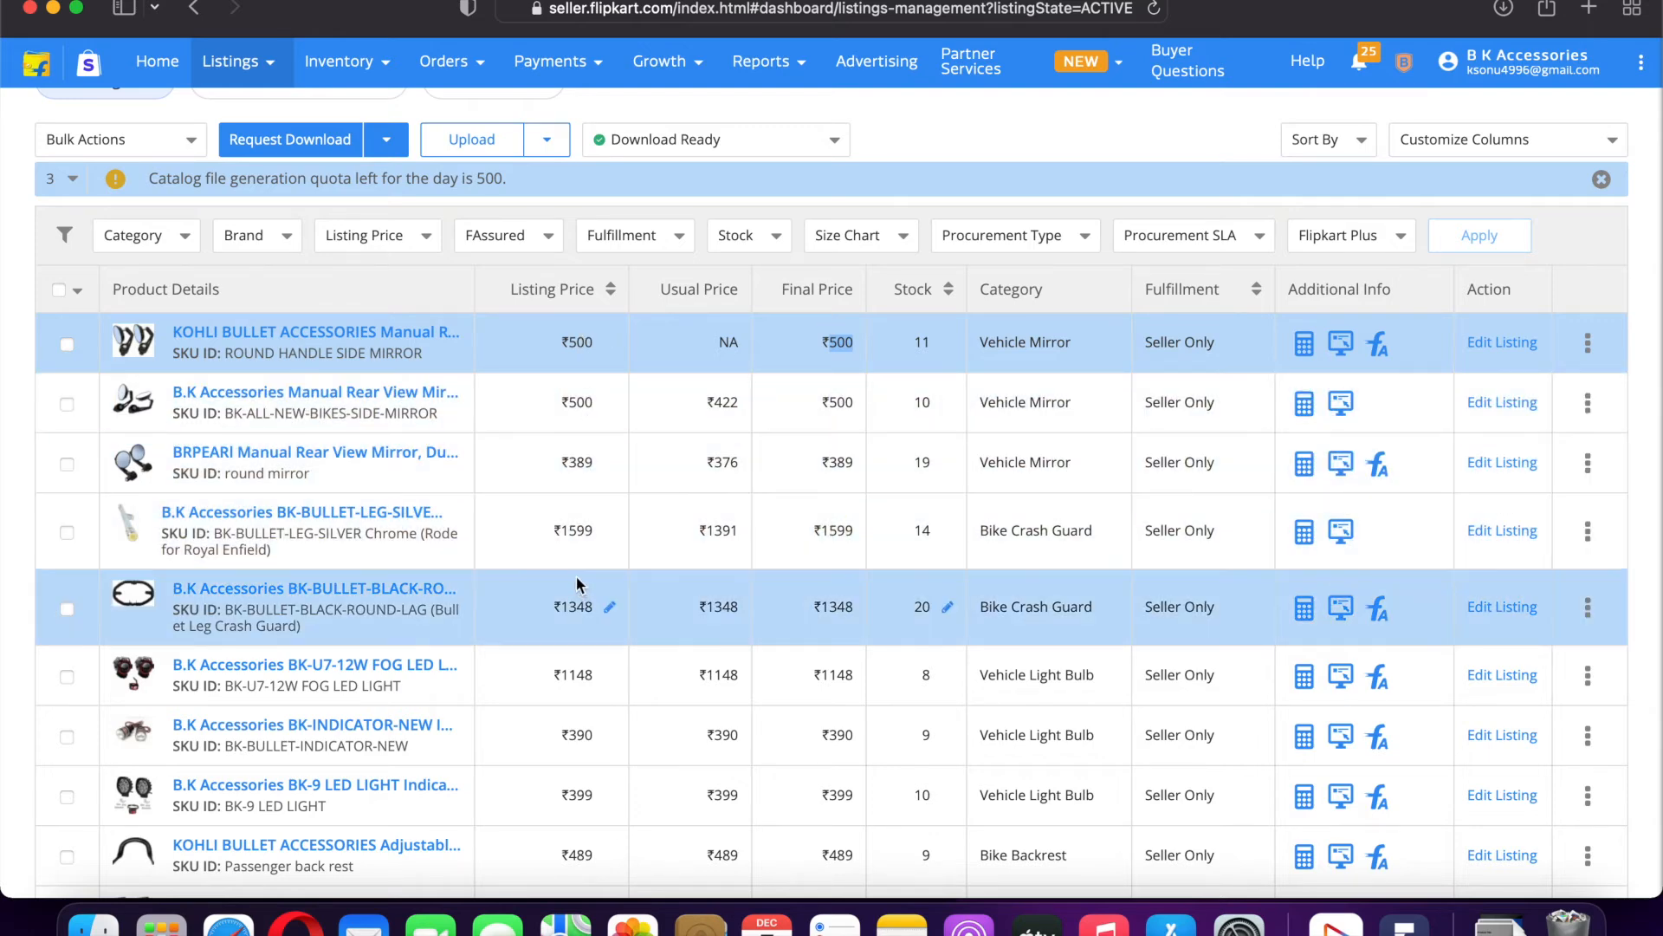
{"action": "double_click", "coordinate": [842, 343]}
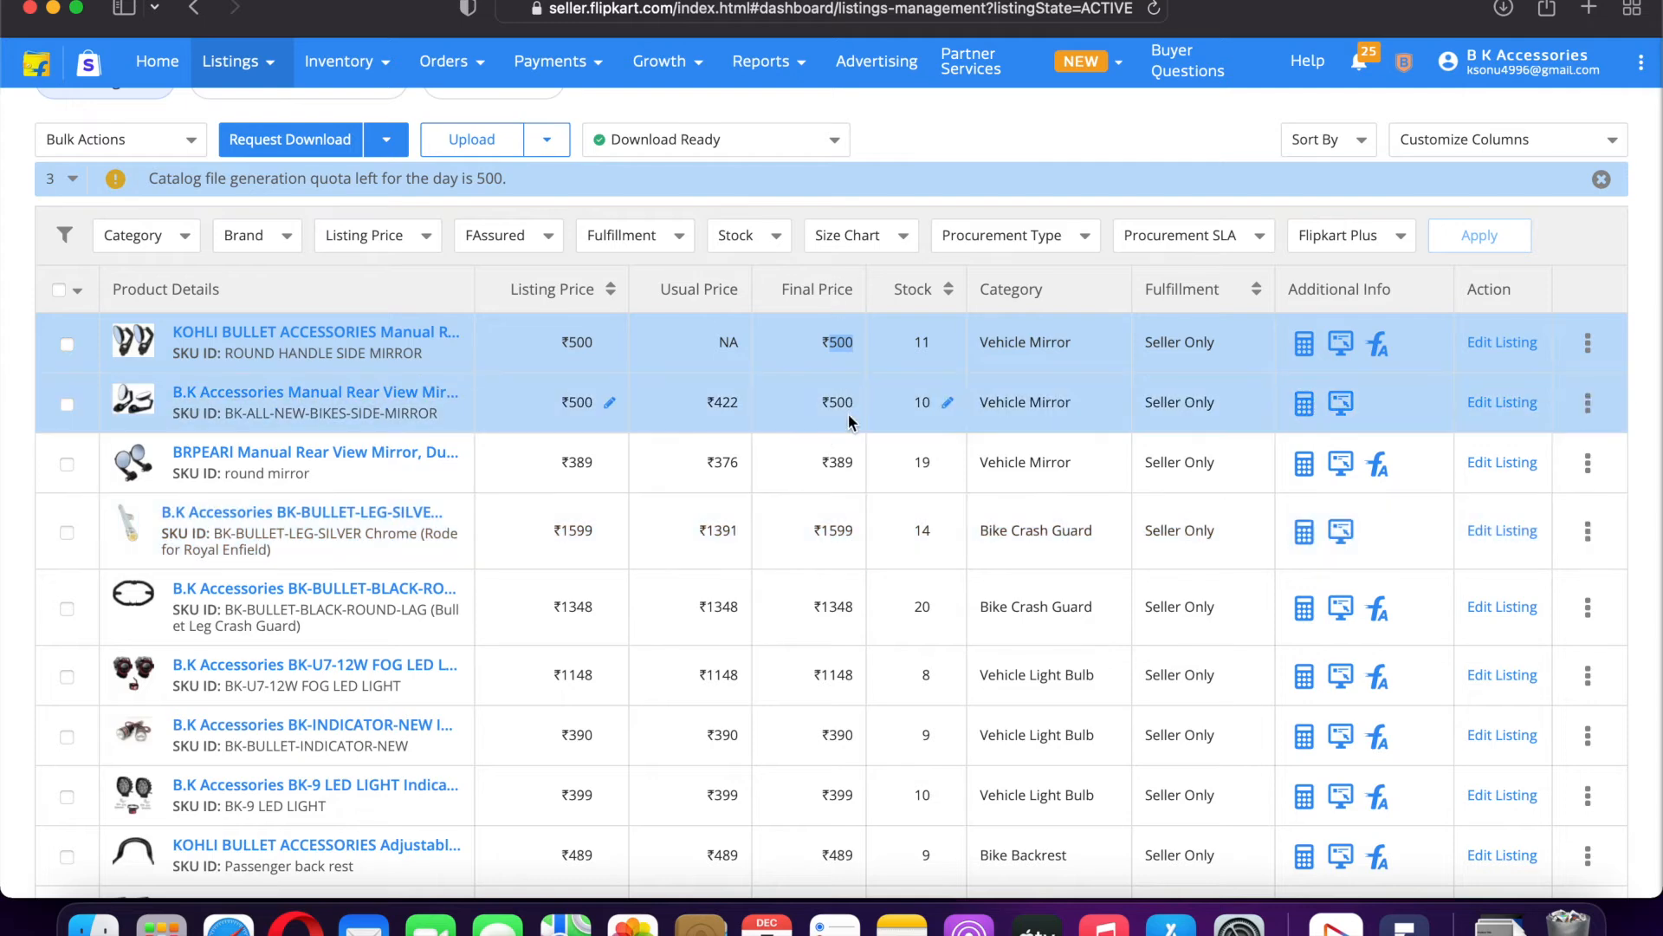
Step: Sort the active listings by stock from lowest to highest and examine the listings with the least stock
{"action": "left_click", "coordinate": [920, 299]}
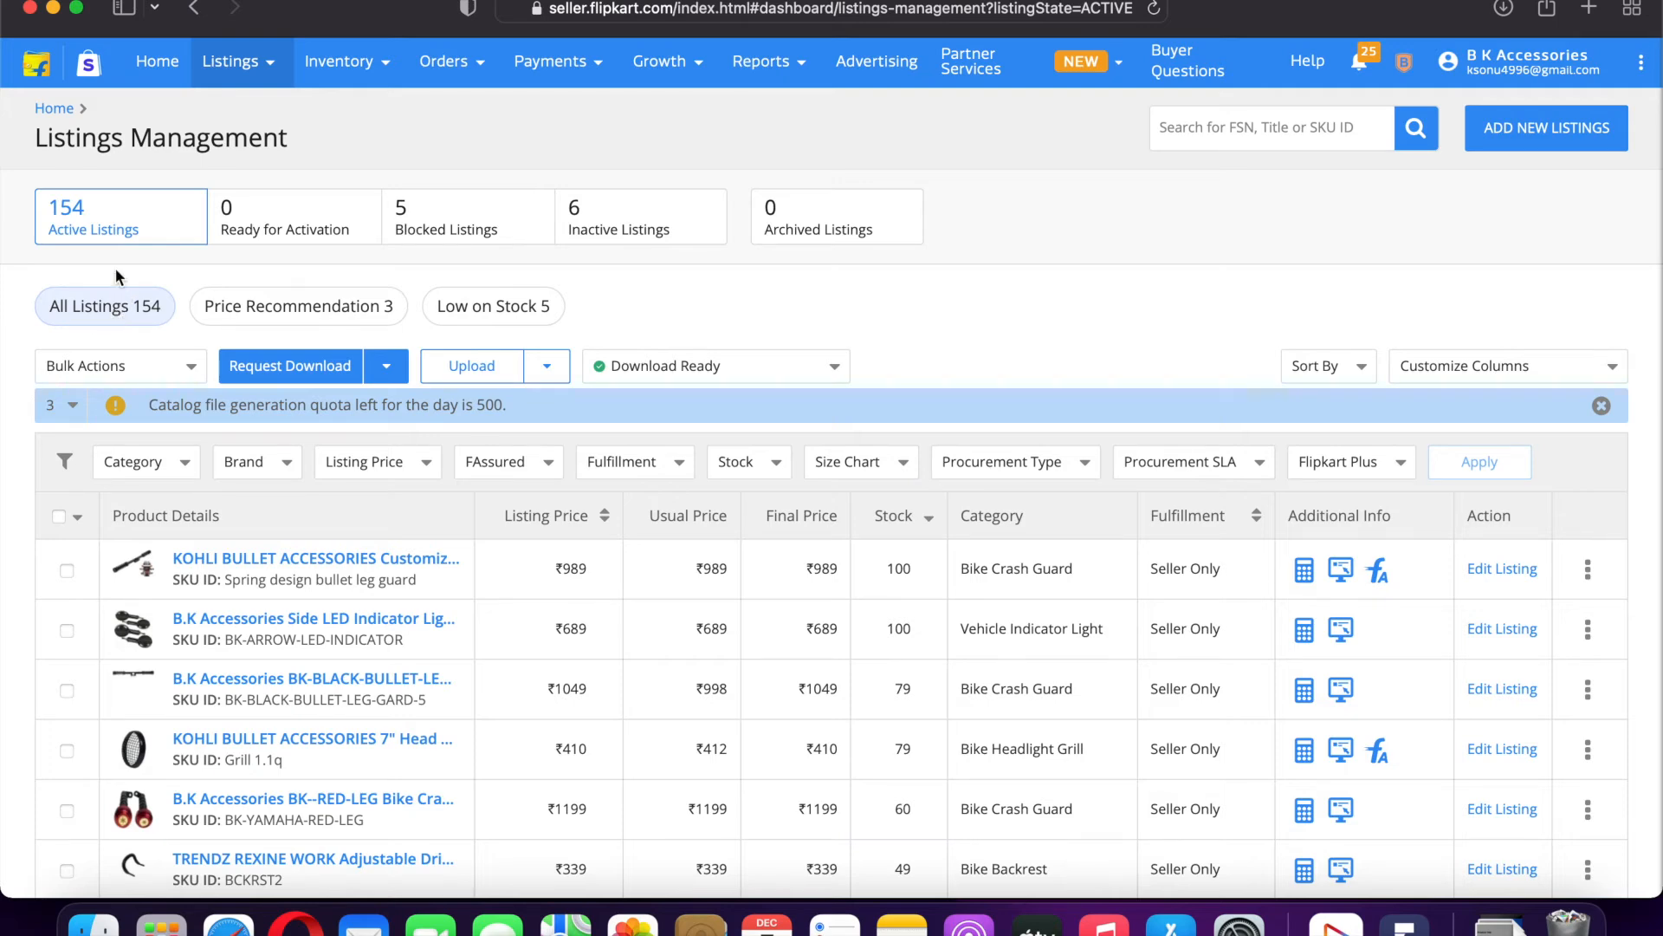
{"action": "left_click", "coordinate": [905, 513]}
{"action": "left_click", "coordinate": [902, 518]}
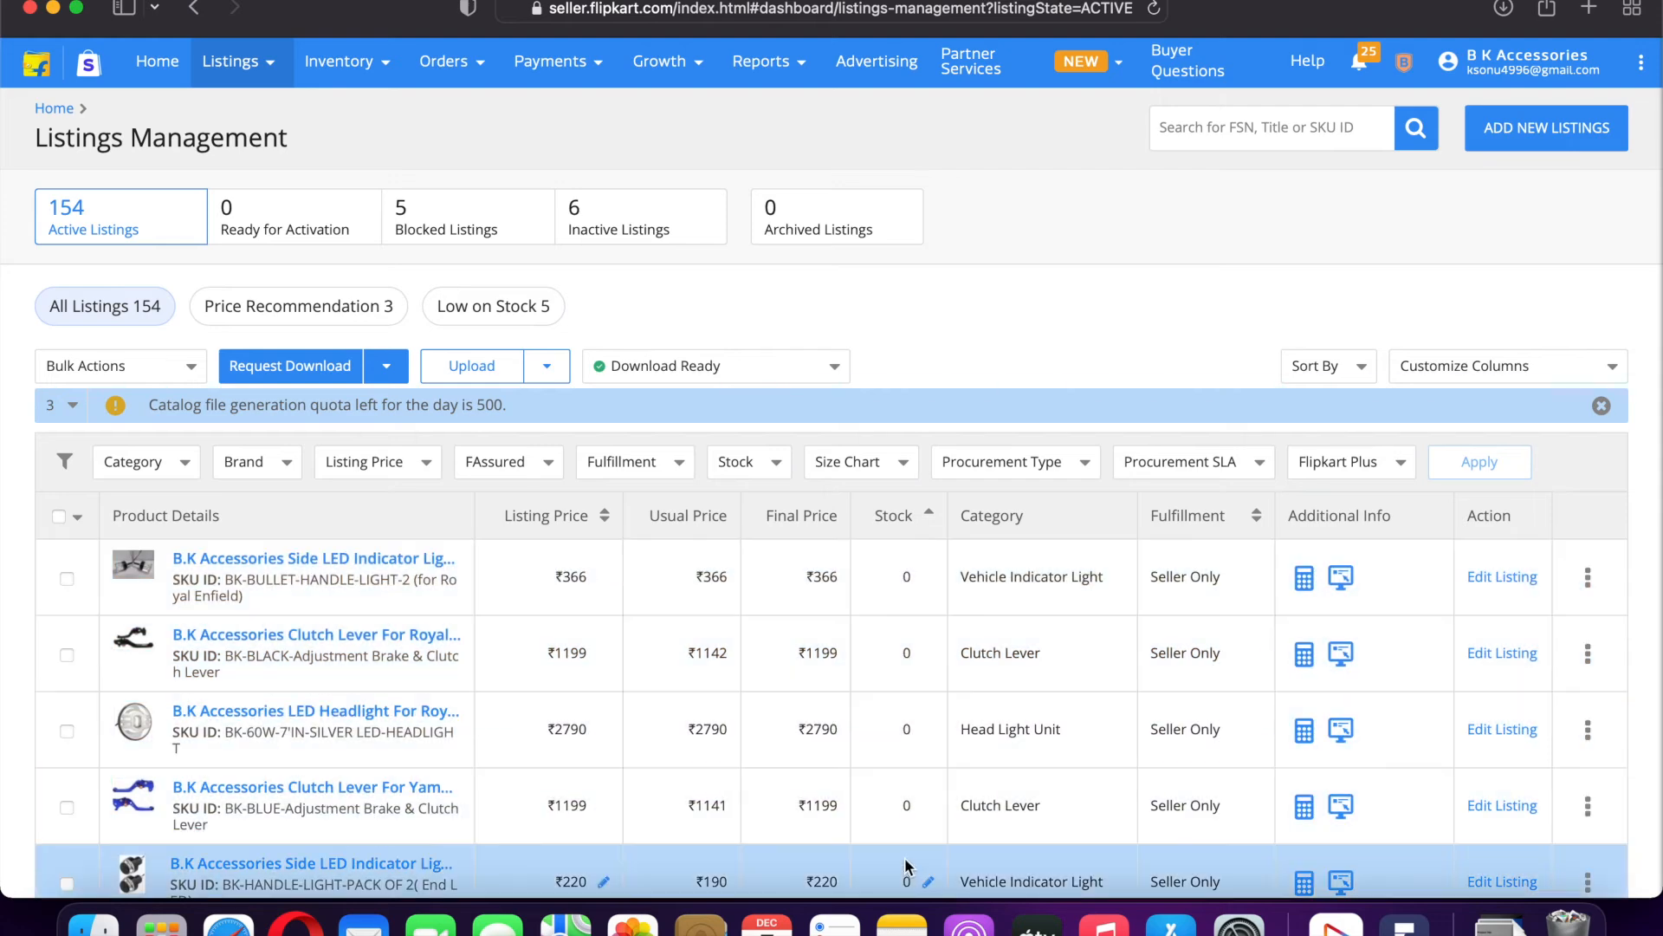
{"action": "scroll", "coordinate": [907, 784], "scroll_direction": "down", "scroll_amount": 2}
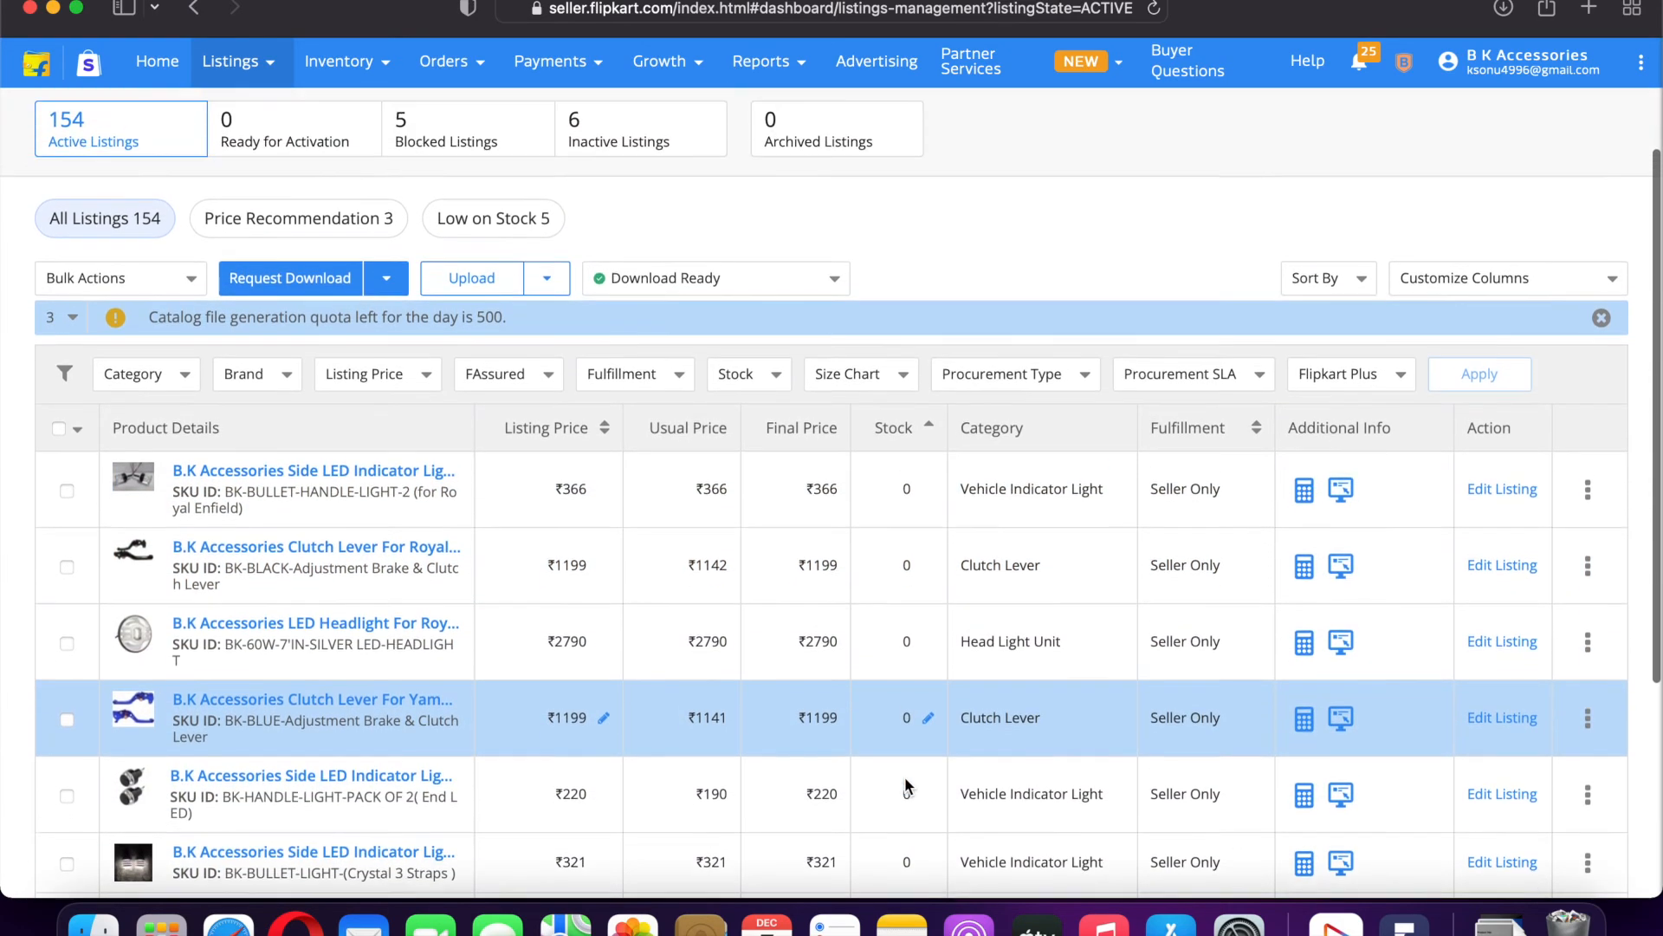
{"action": "scroll", "coordinate": [907, 784], "scroll_direction": "up", "scroll_amount": 1}
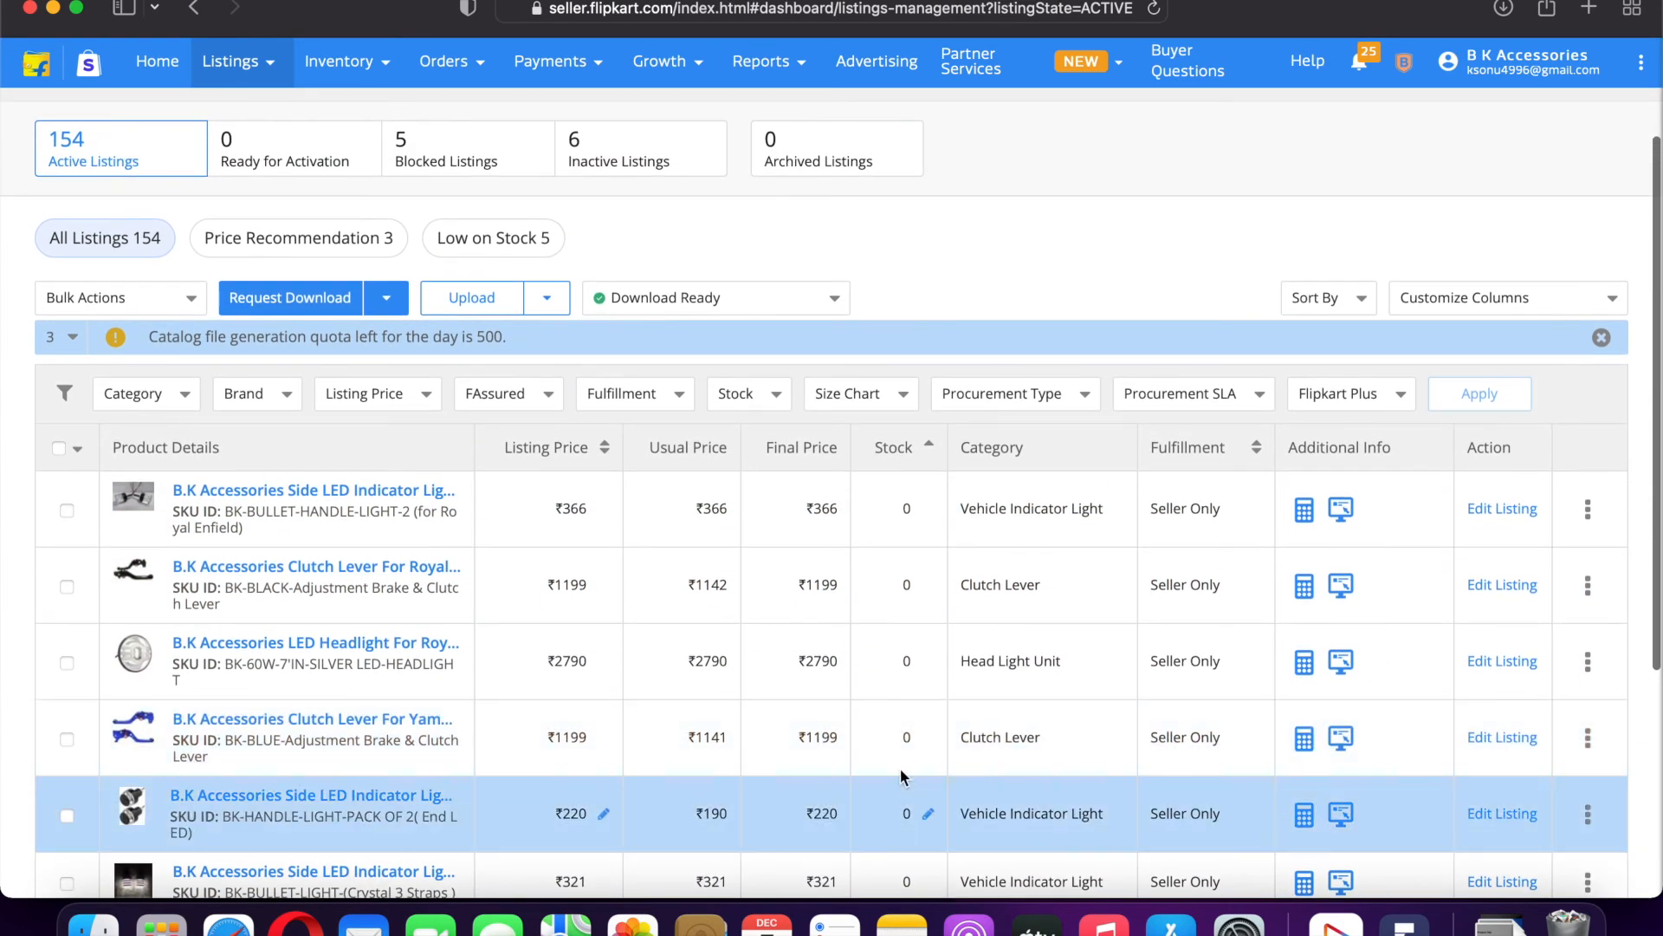
Step: Sort the active listings by stock from highest to lowest and examine the stock values on the page
{"action": "left_click", "coordinate": [929, 449]}
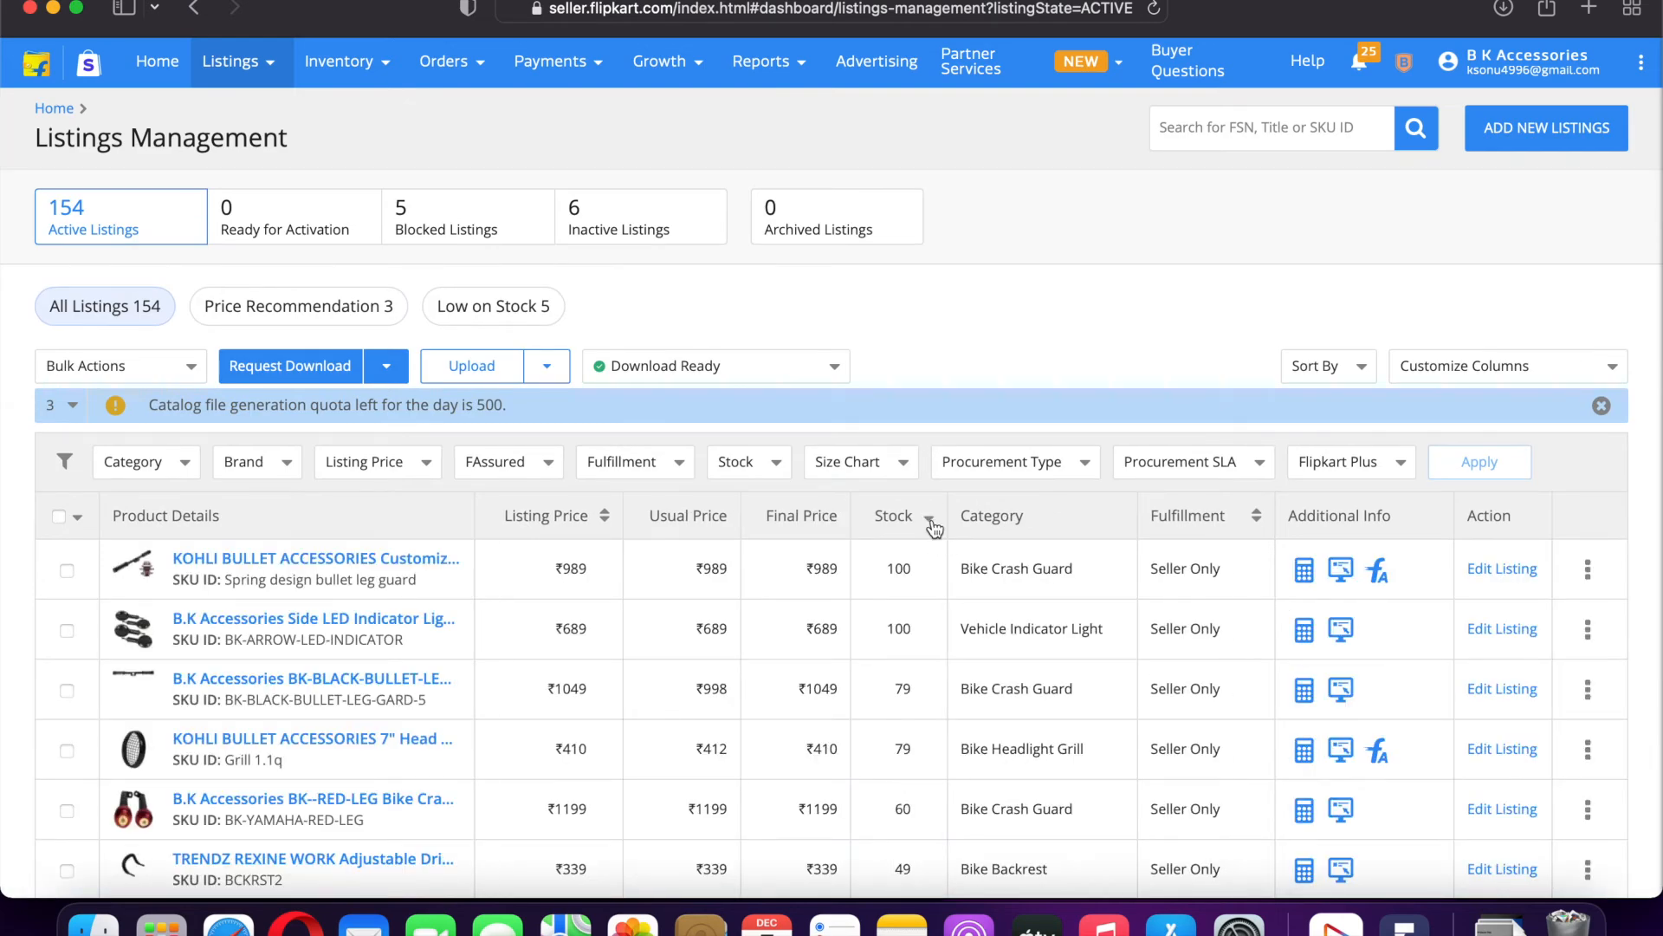
{"action": "double_click", "coordinate": [895, 570]}
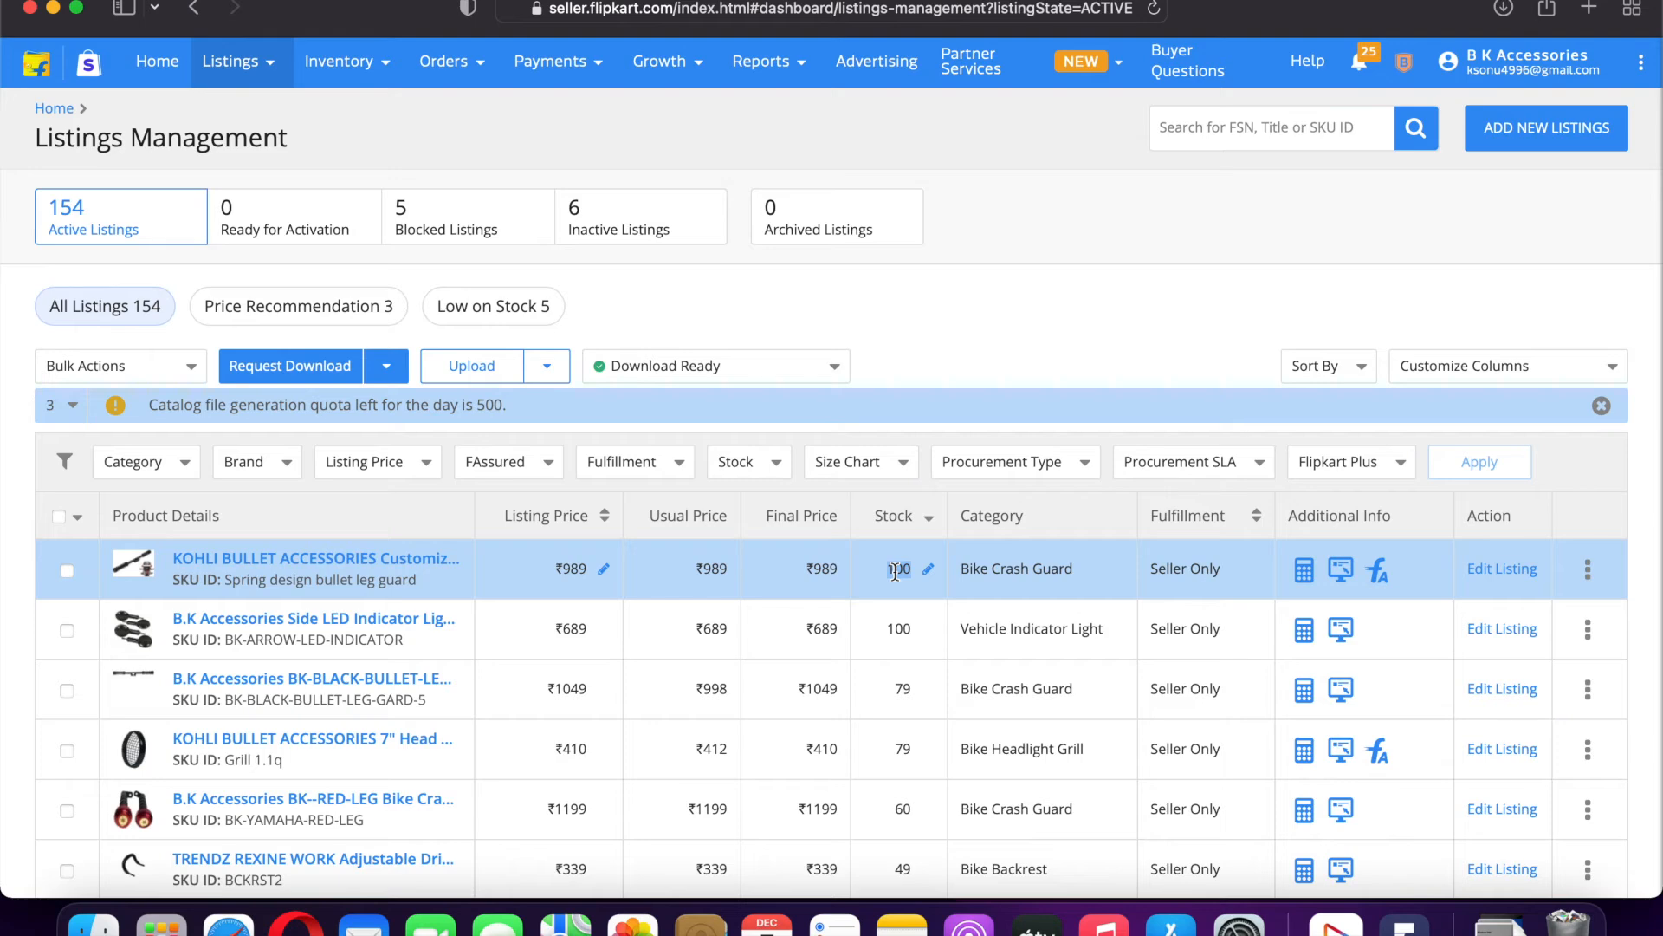
{"action": "left_click", "coordinate": [929, 517]}
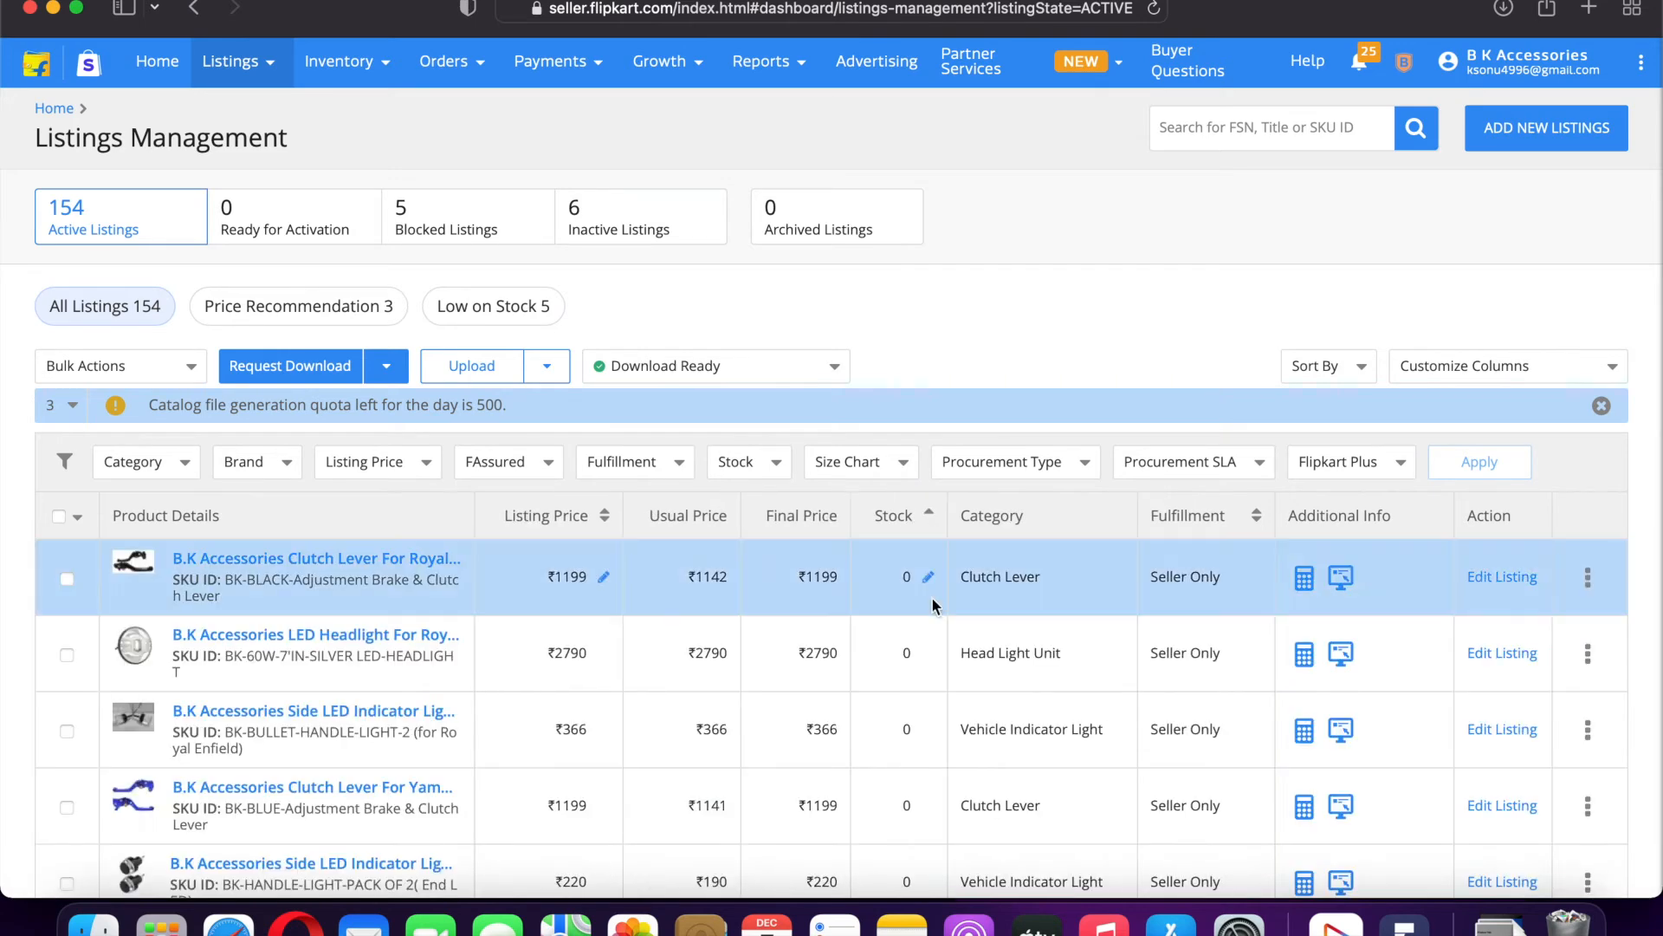
{"action": "left_click", "coordinate": [928, 520]}
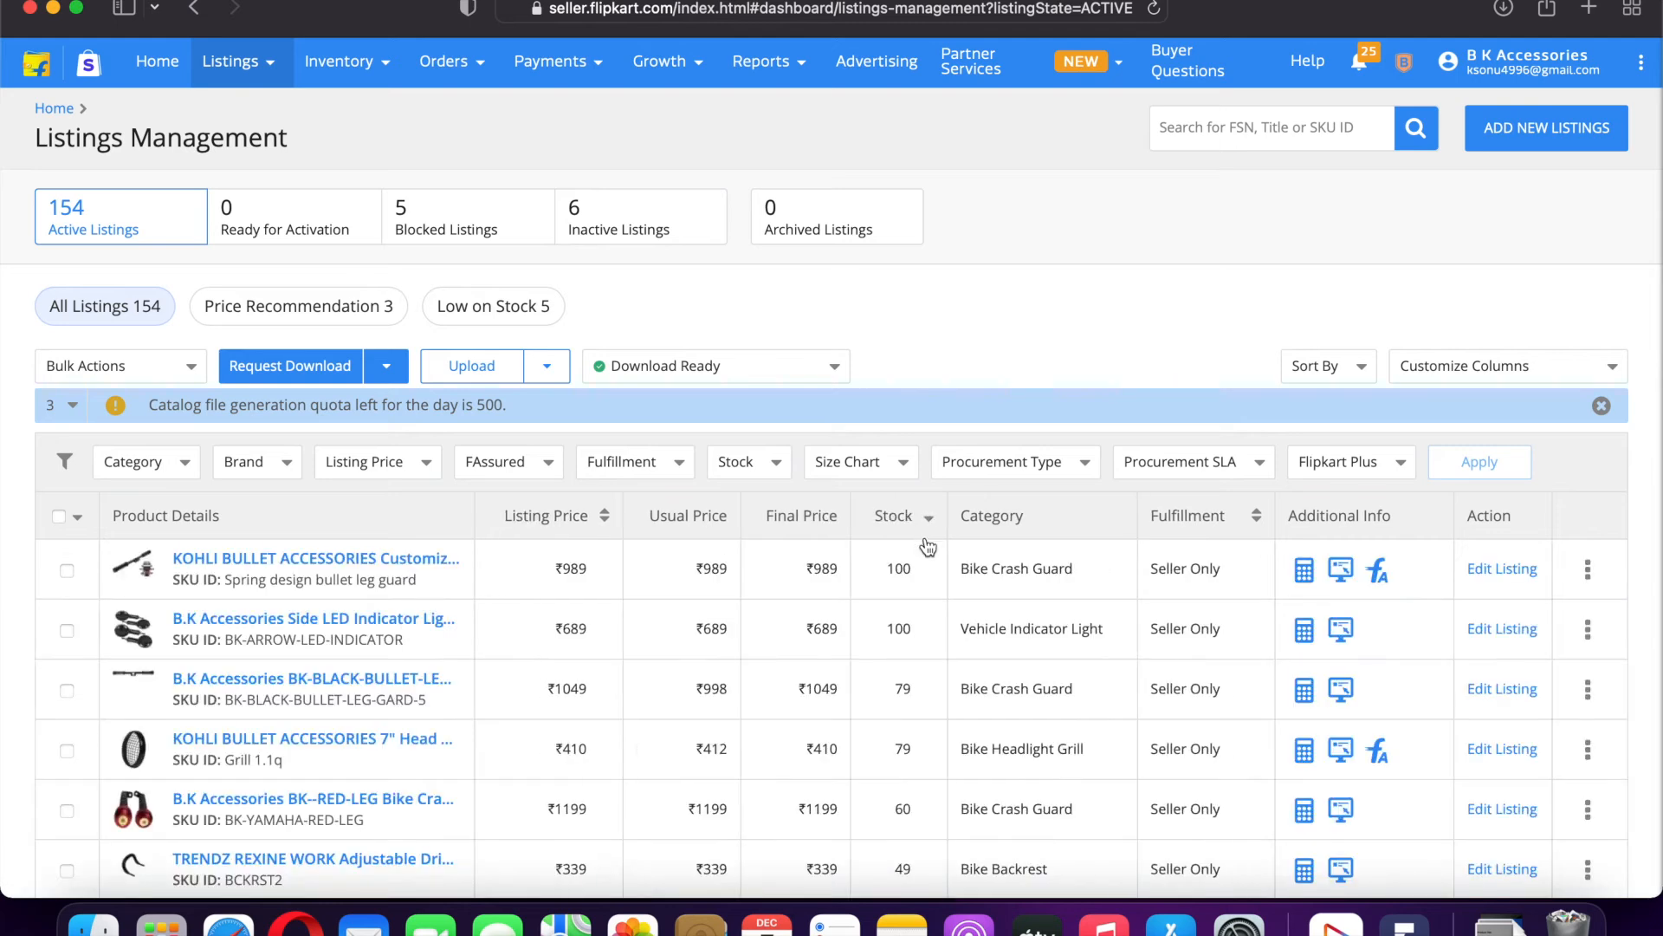
{"action": "double_click", "coordinate": [901, 564]}
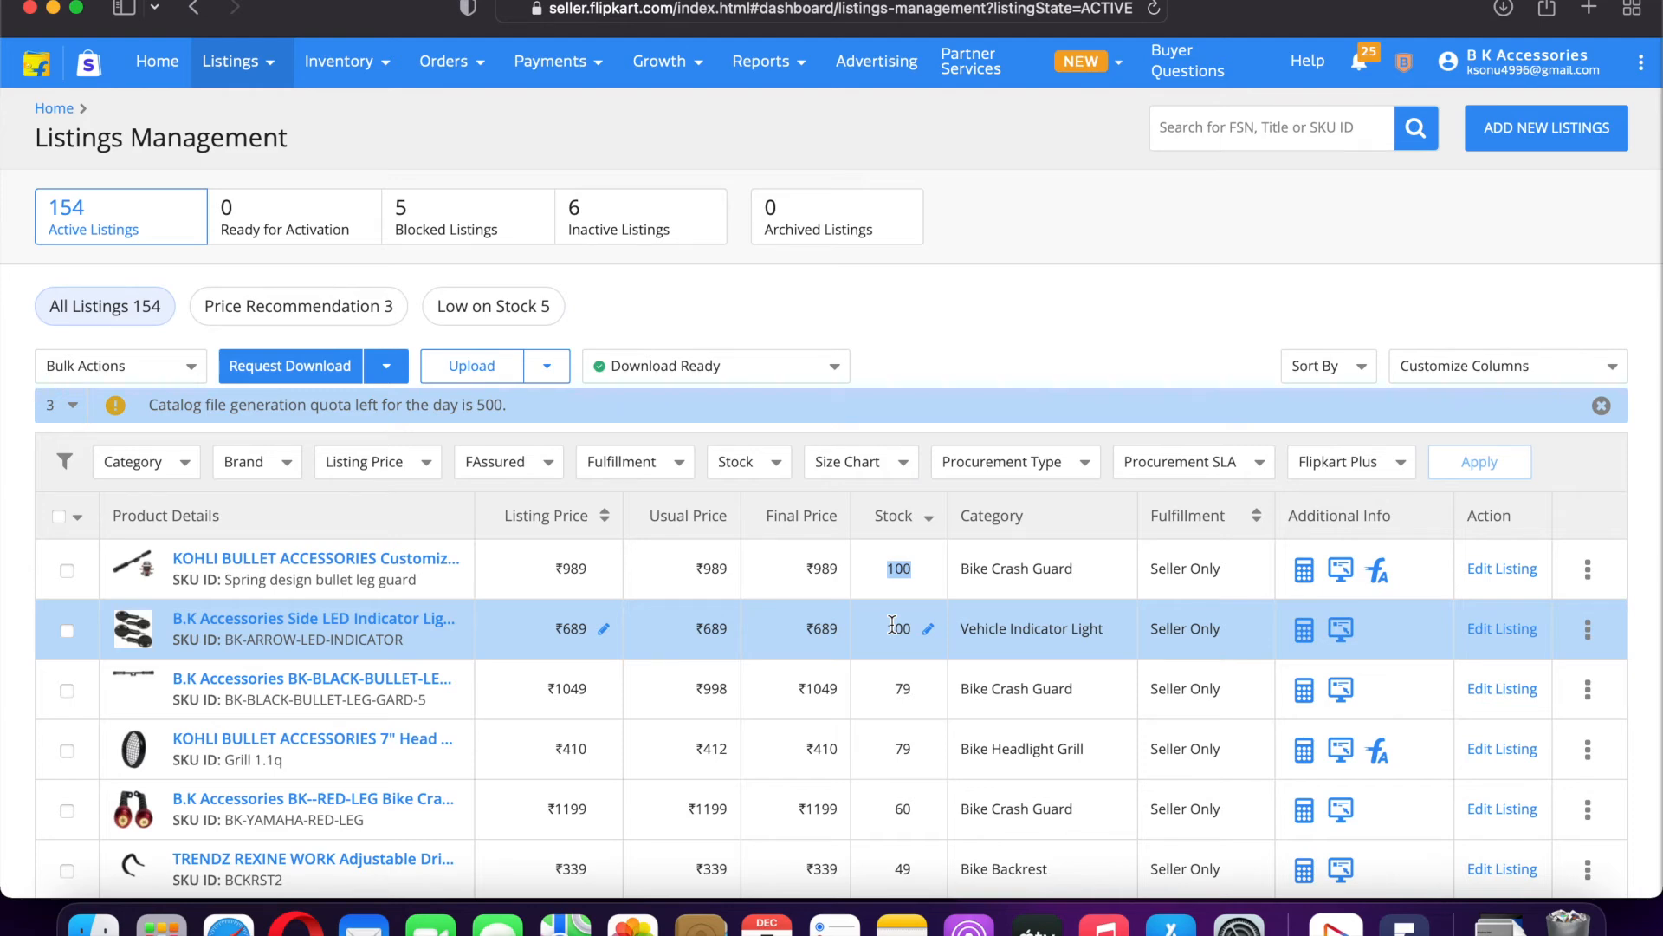
{"action": "scroll", "coordinate": [893, 624], "scroll_direction": "down", "scroll_amount": 5}
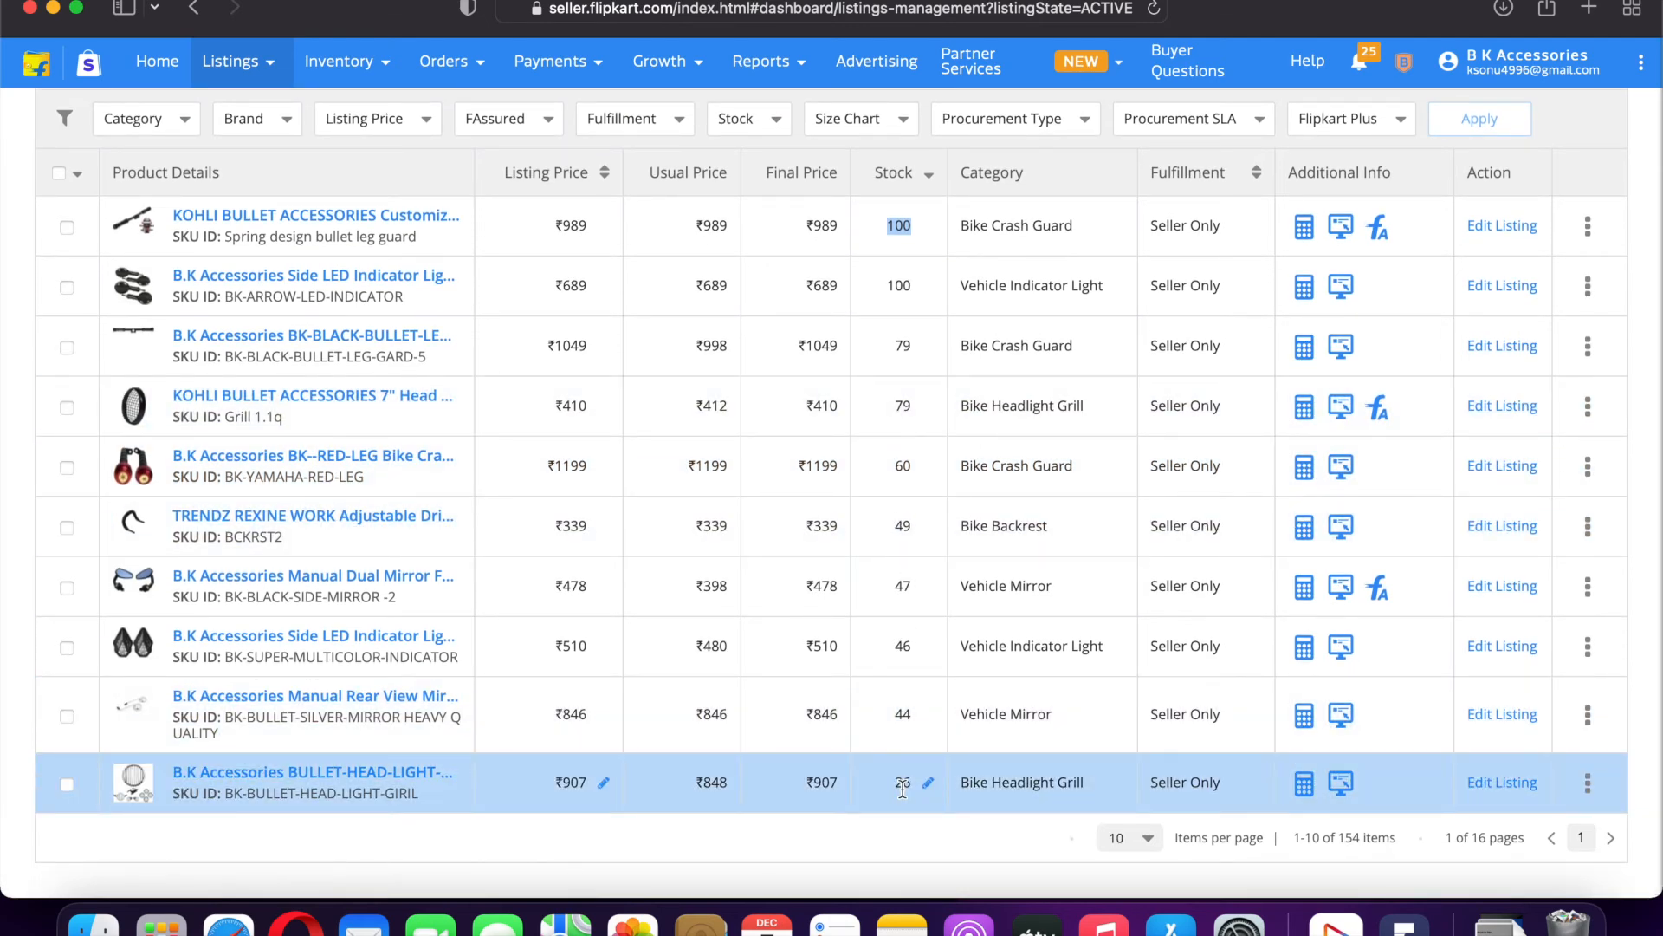
{"action": "scroll", "coordinate": [902, 790], "scroll_direction": "up", "scroll_amount": 5}
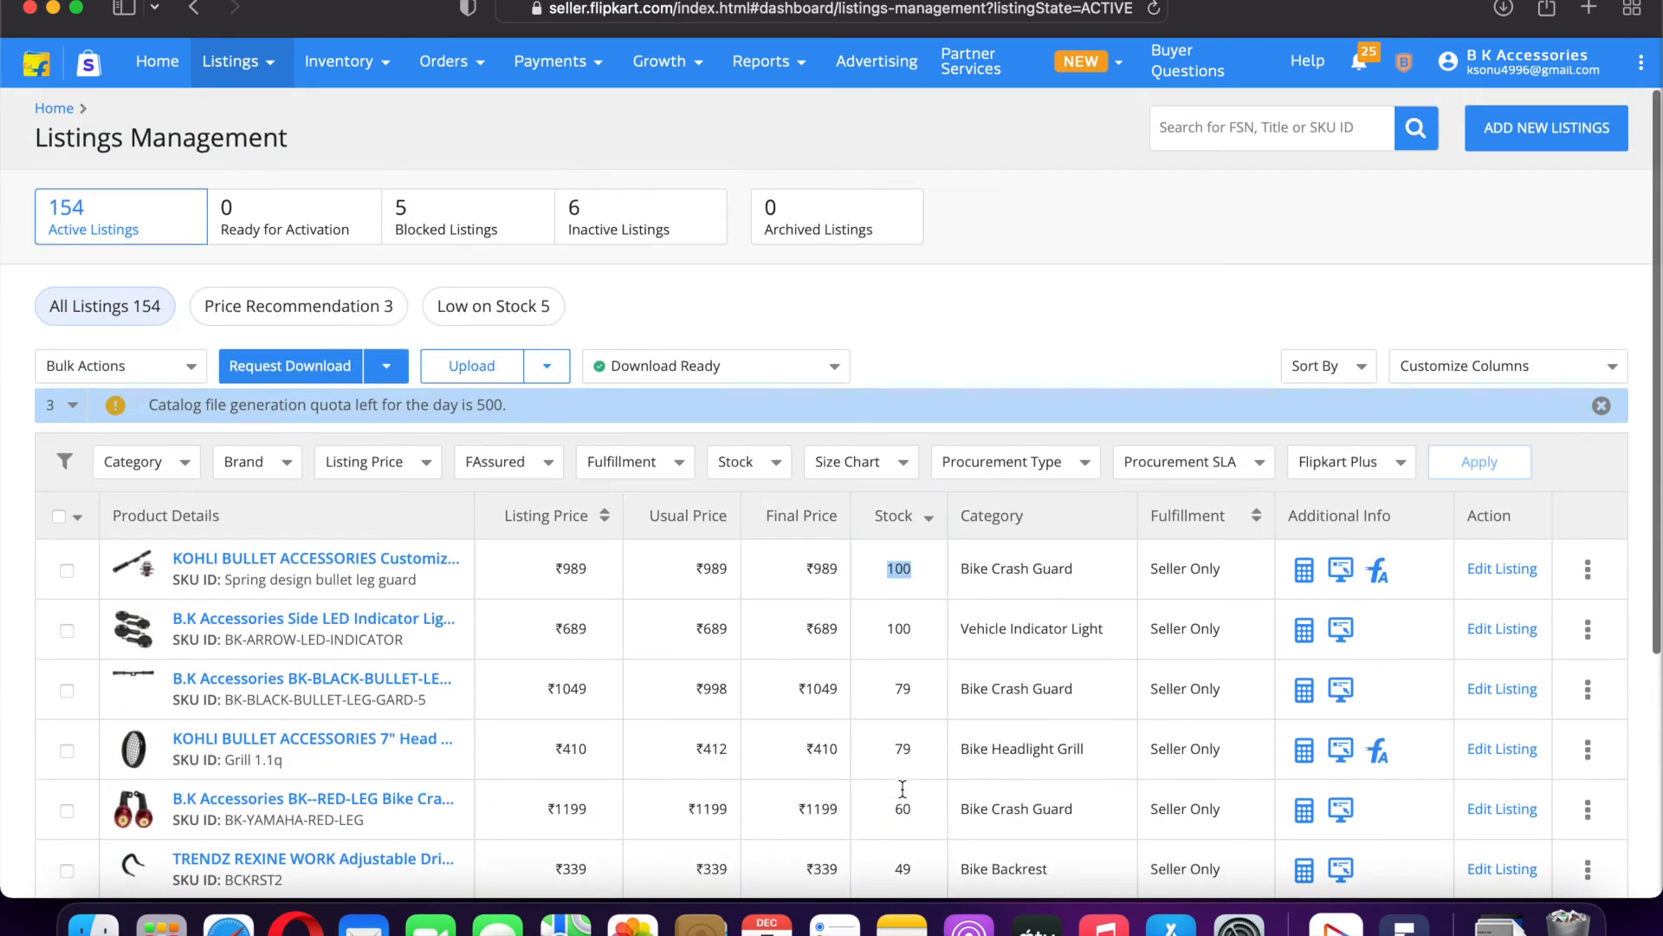
Step: Examine the Category column of the active listings and the fulfillment type of the Spring design bullet leg guard listing
{"action": "double_click", "coordinate": [980, 517]}
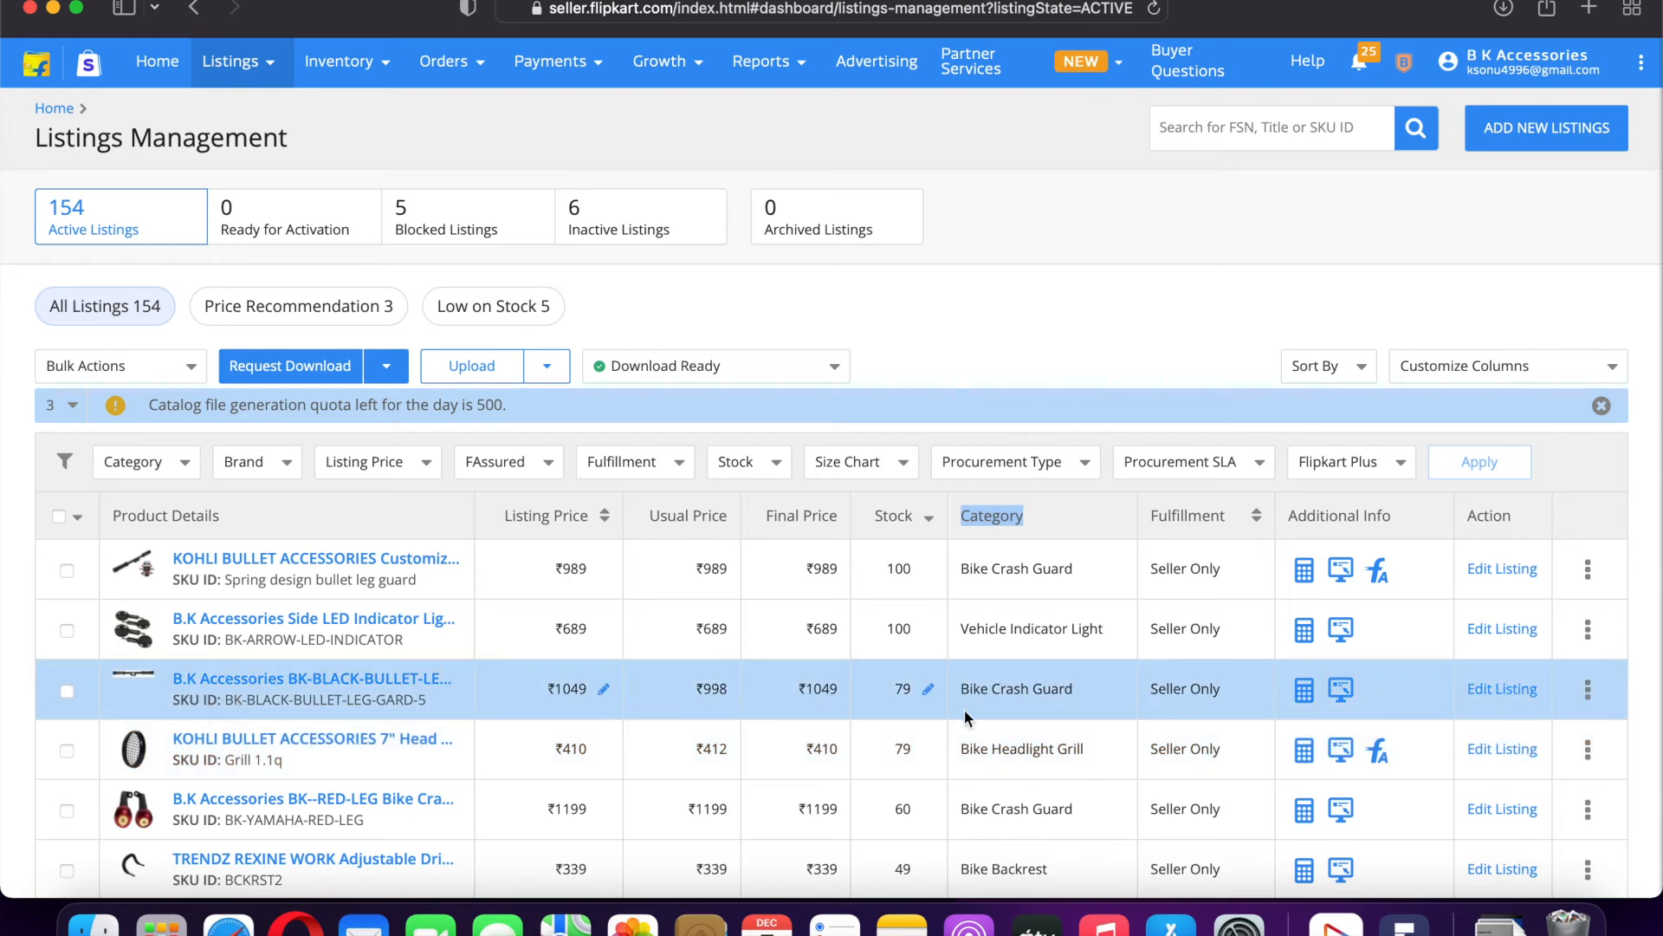
{"action": "left_click", "coordinate": [1005, 687]}
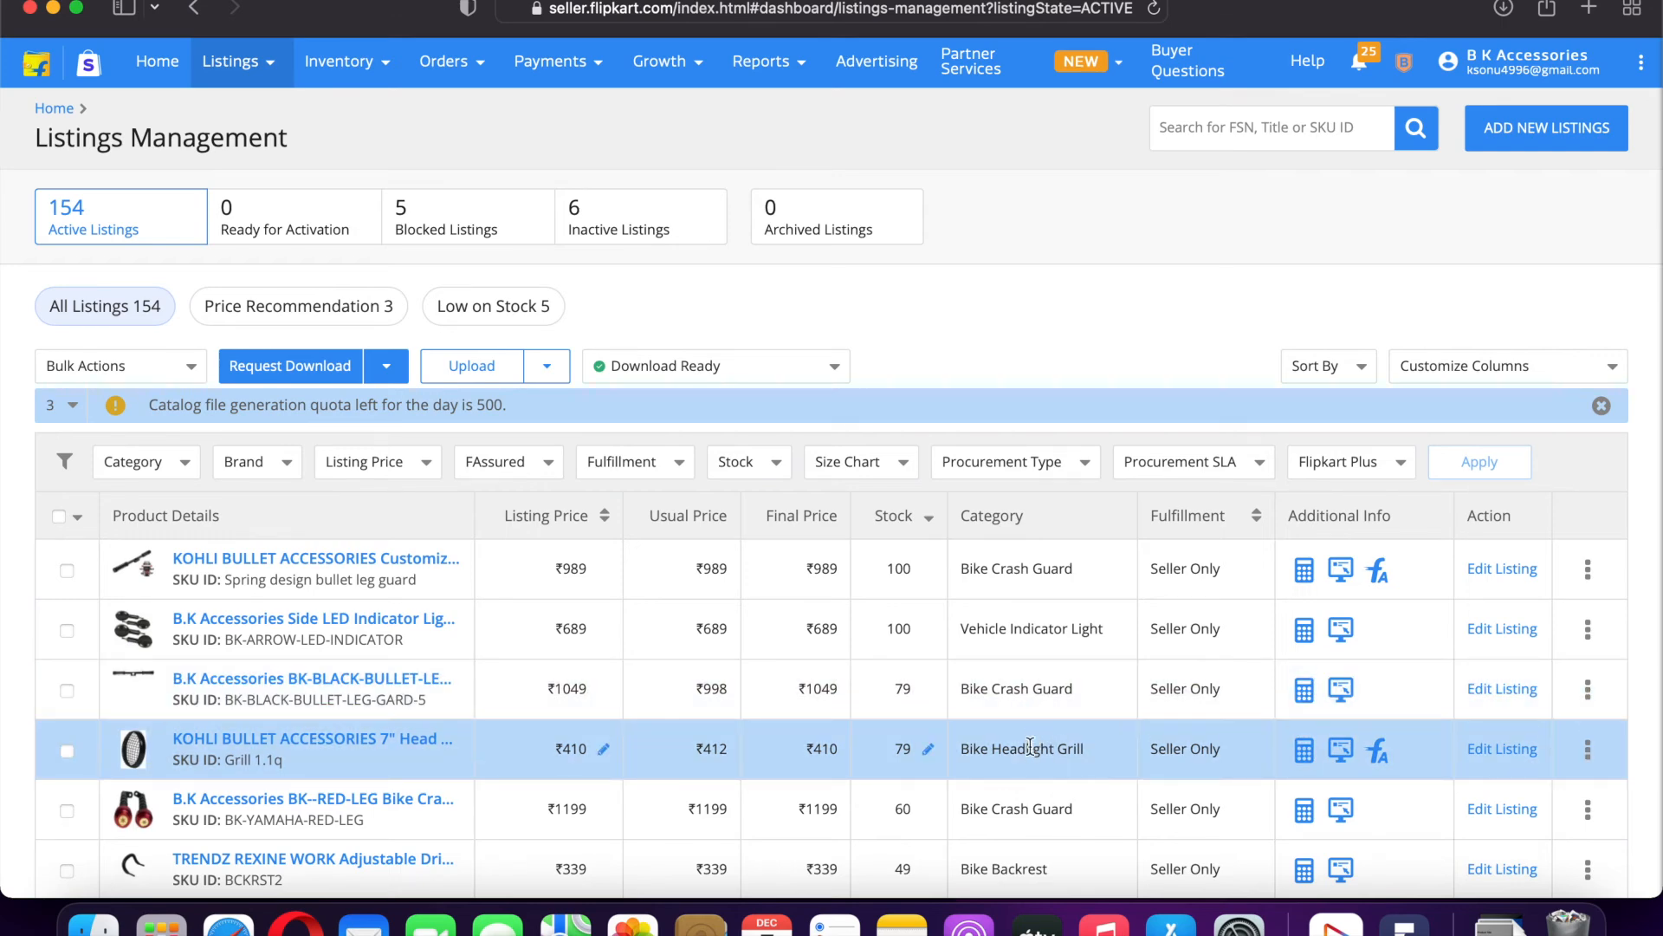
{"action": "double_click", "coordinate": [1005, 515]}
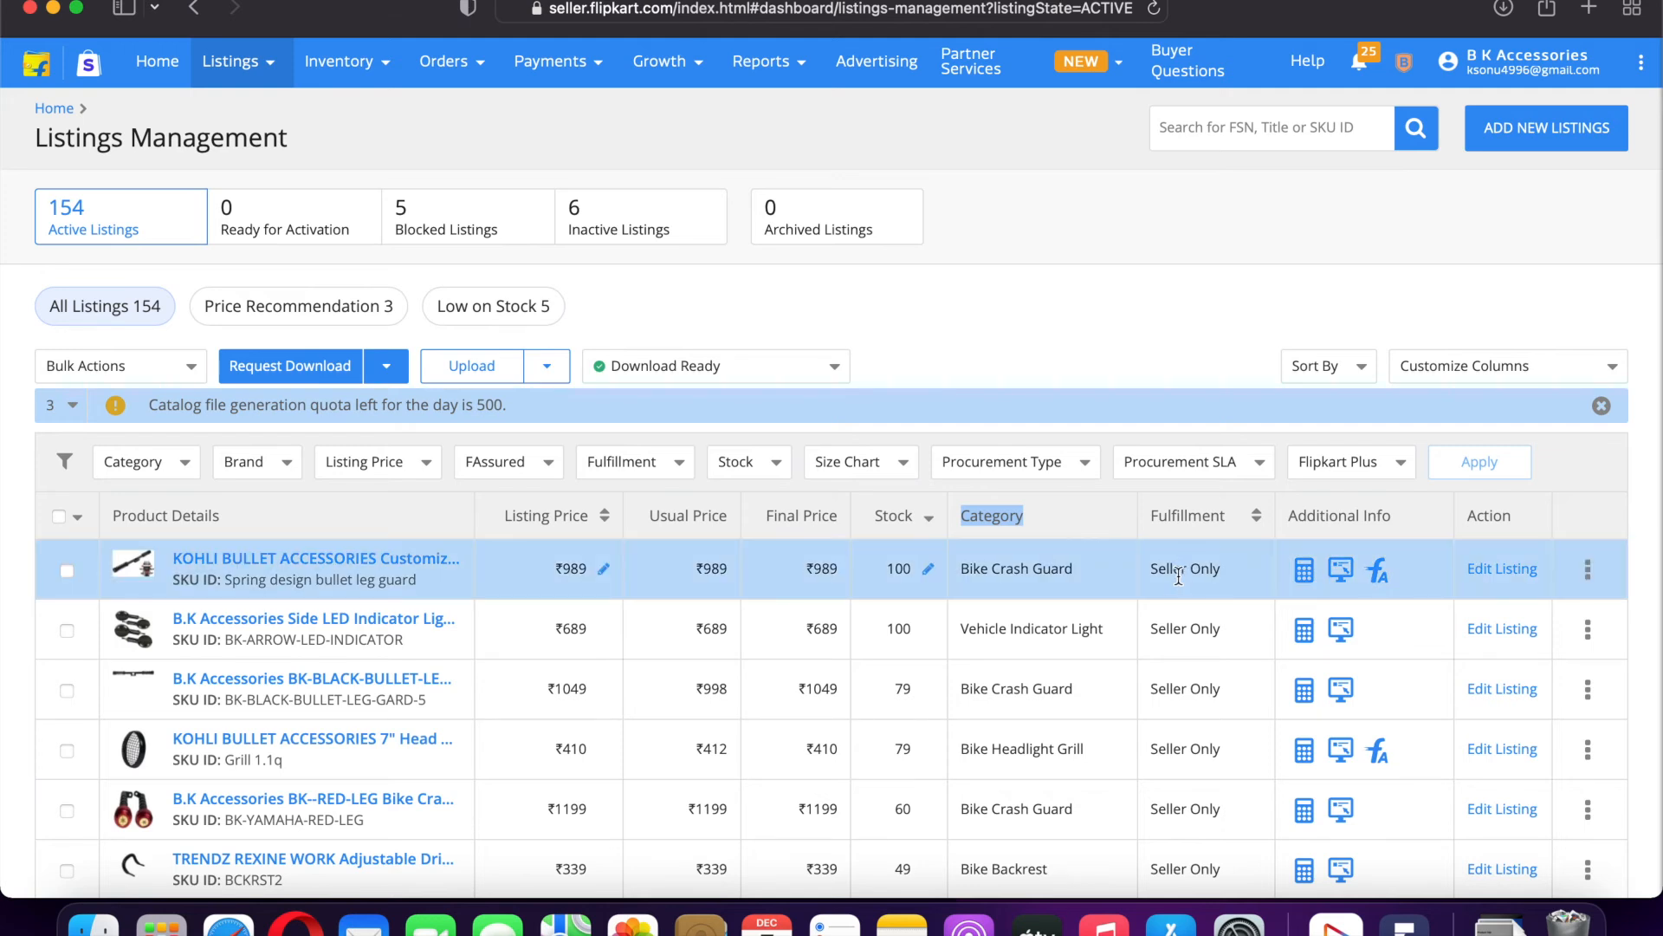
{"action": "double_click", "coordinate": [1180, 570]}
{"action": "double_click", "coordinate": [1206, 570]}
{"action": "left_click", "coordinate": [1165, 569]}
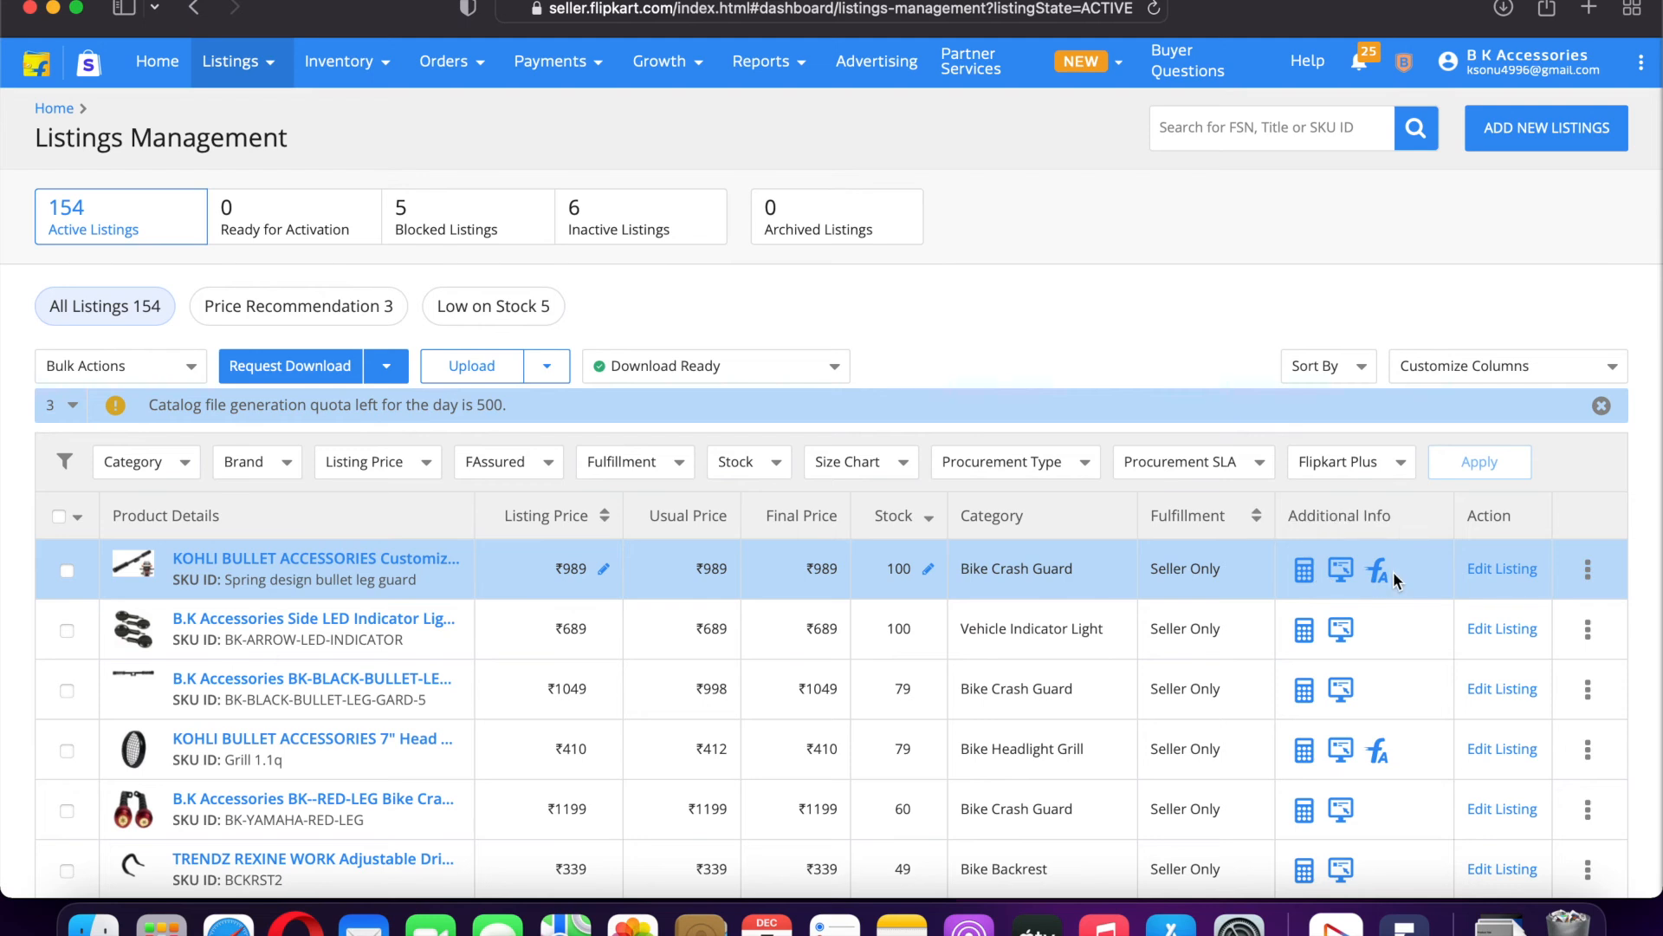
Step: View the settlement calculator and price details of the Spring design bullet leg guard listing, and return to the listings dashboard
{"action": "left_click", "coordinate": [1303, 571]}
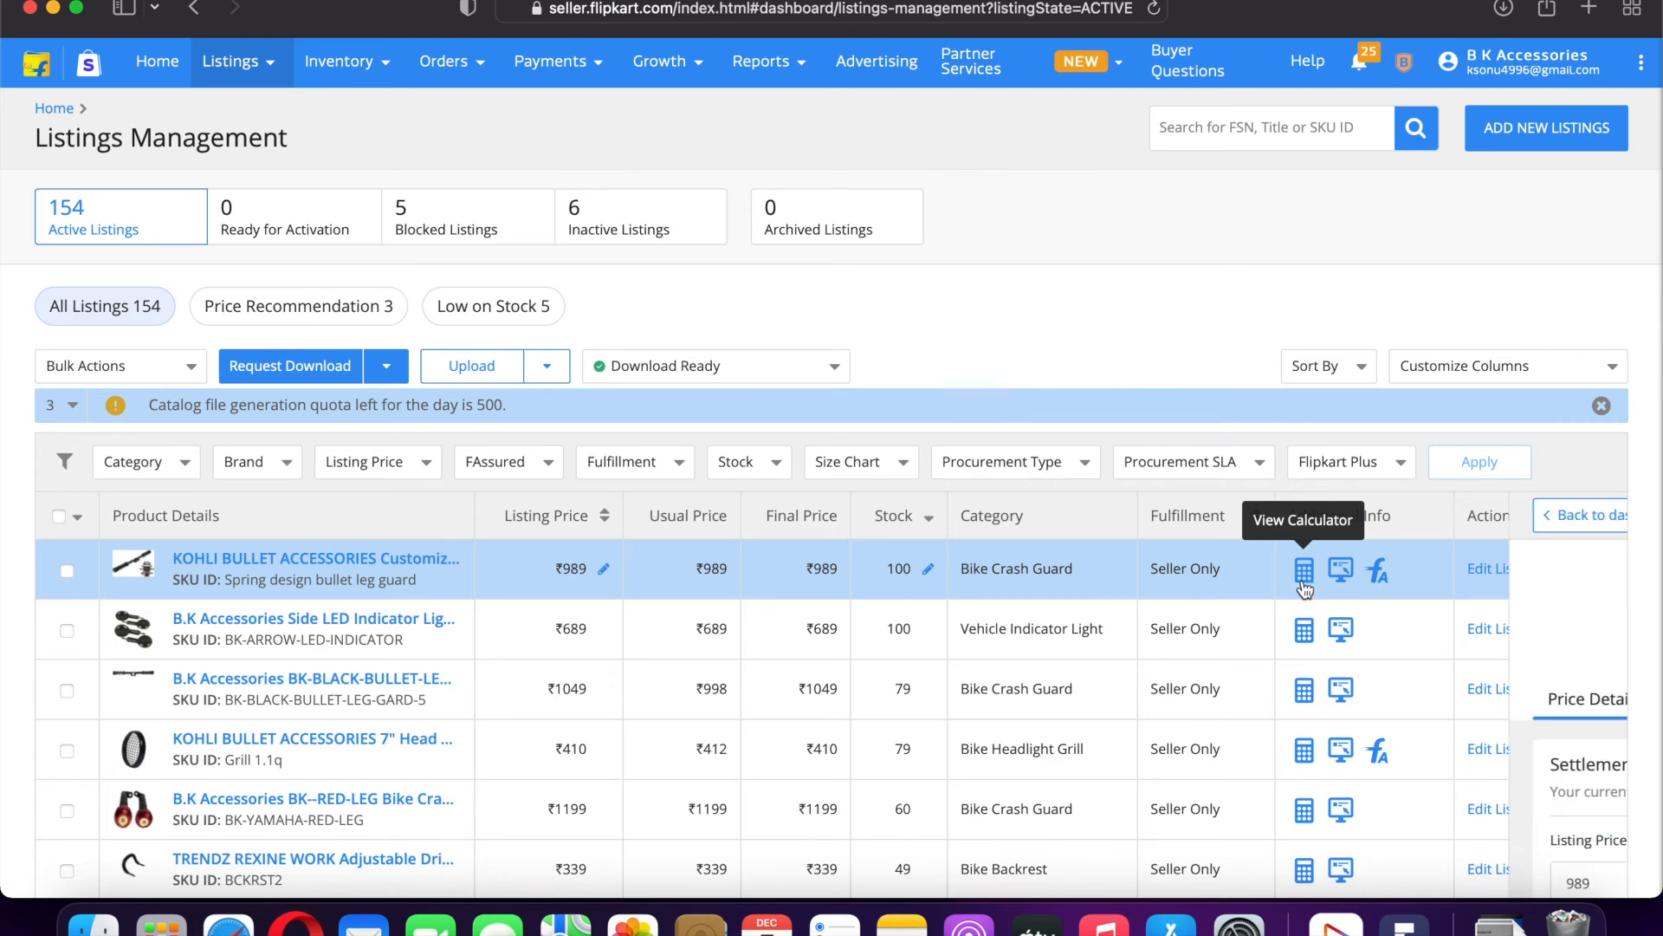
{"action": "scroll", "coordinate": [860, 746], "scroll_direction": "down", "scroll_amount": 3}
{"action": "scroll", "coordinate": [814, 760], "scroll_direction": "down", "scroll_amount": 5}
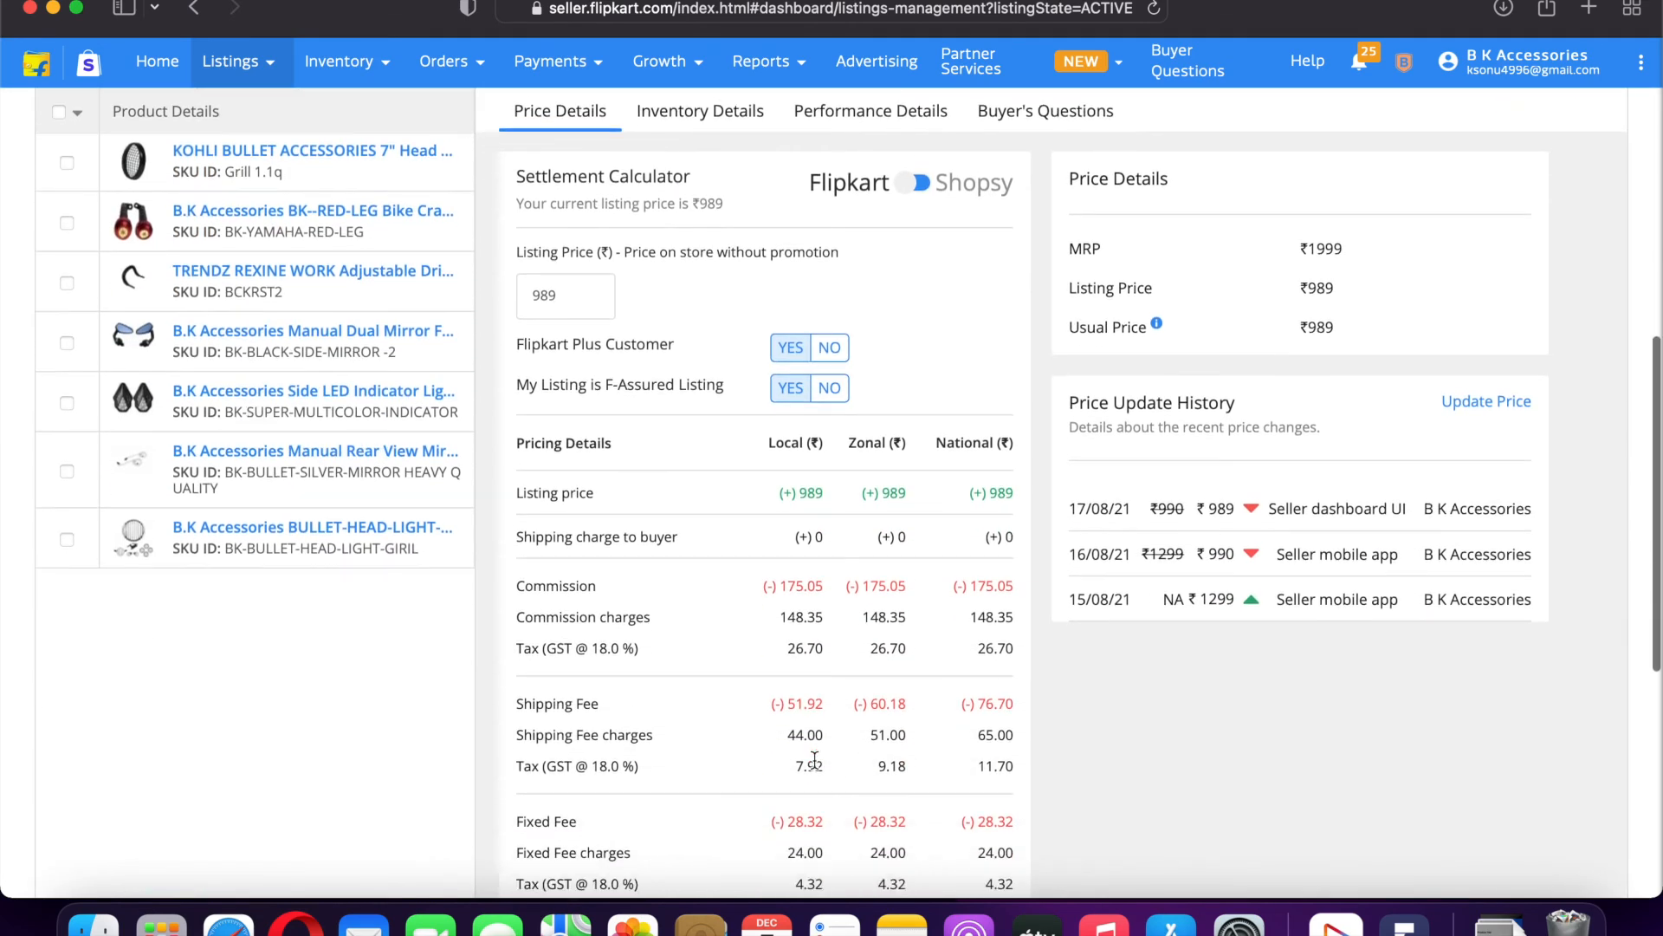
{"action": "scroll", "coordinate": [814, 760], "scroll_direction": "up", "scroll_amount": 8}
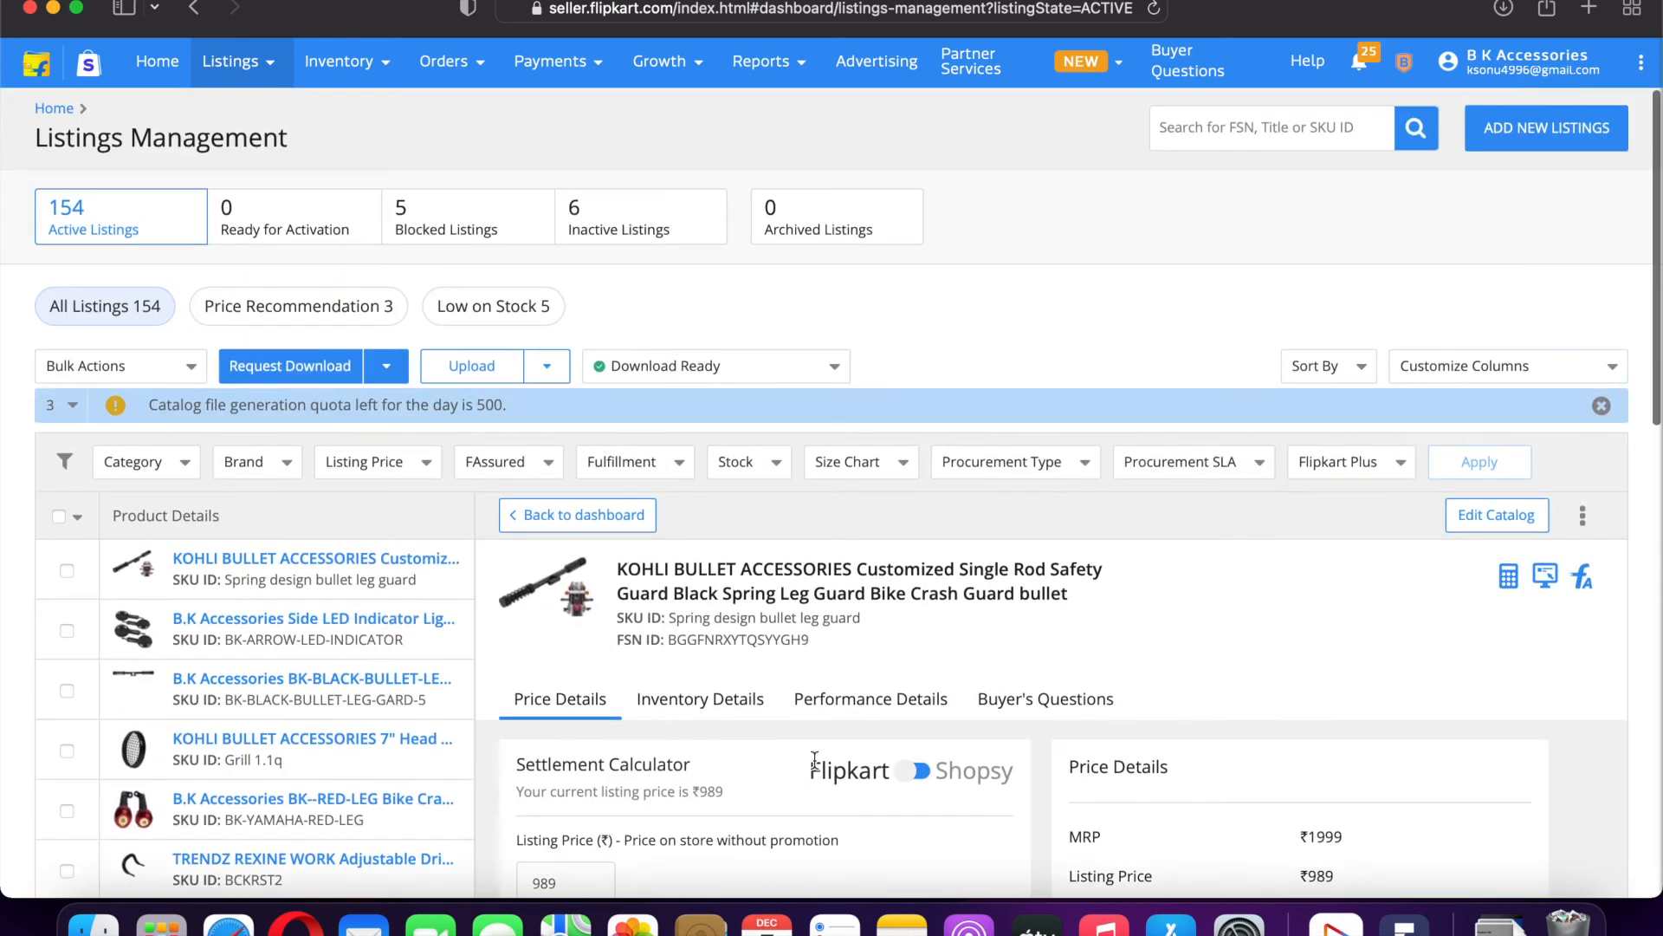
{"action": "scroll", "coordinate": [933, 773], "scroll_direction": "down", "scroll_amount": 2}
{"action": "scroll", "coordinate": [933, 774], "scroll_direction": "down", "scroll_amount": 3}
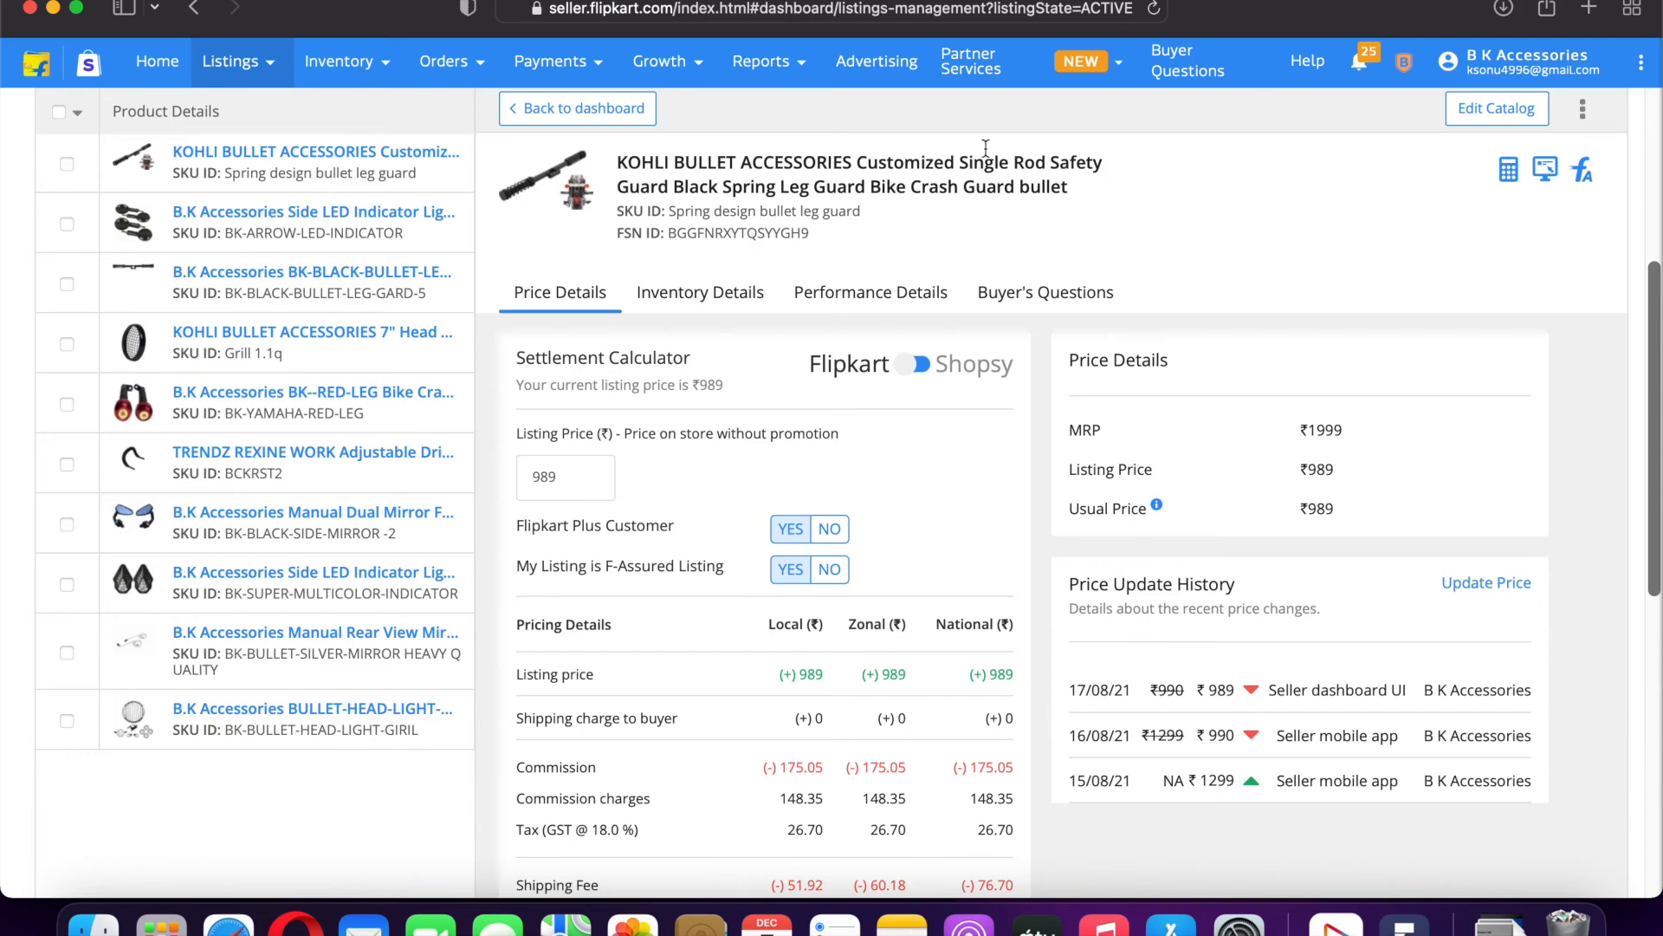
{"action": "scroll", "coordinate": [803, 478], "scroll_direction": "up", "scroll_amount": 5}
{"action": "scroll", "coordinate": [802, 478], "scroll_direction": "down", "scroll_amount": 10}
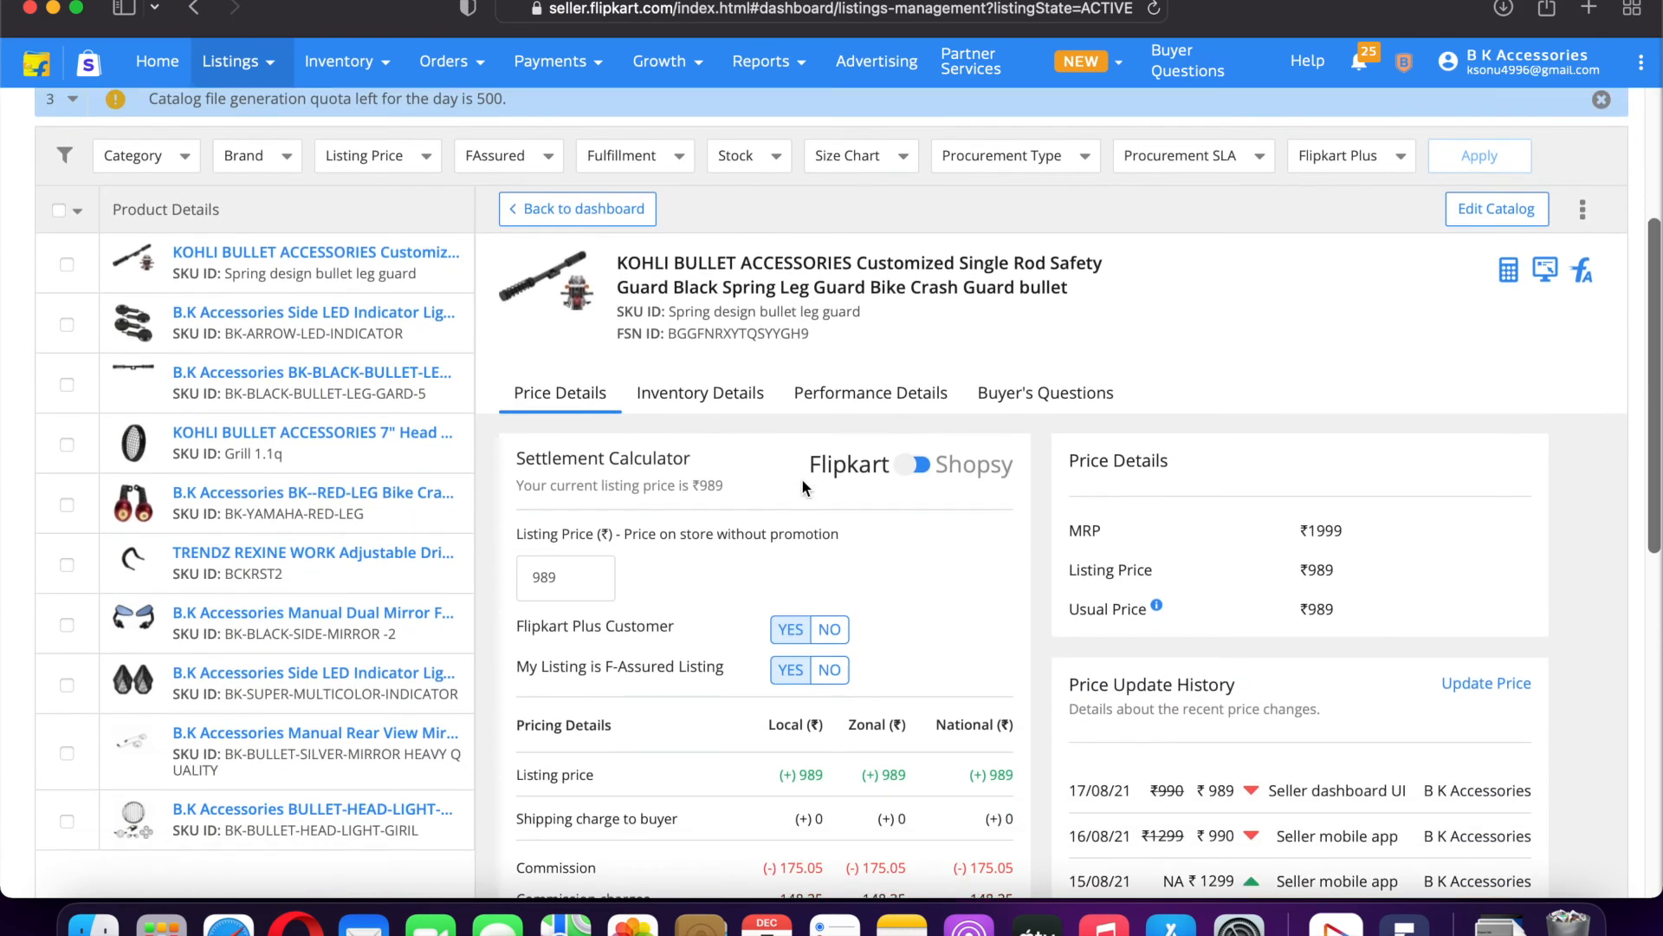
{"action": "scroll", "coordinate": [736, 468], "scroll_direction": "up", "scroll_amount": 5}
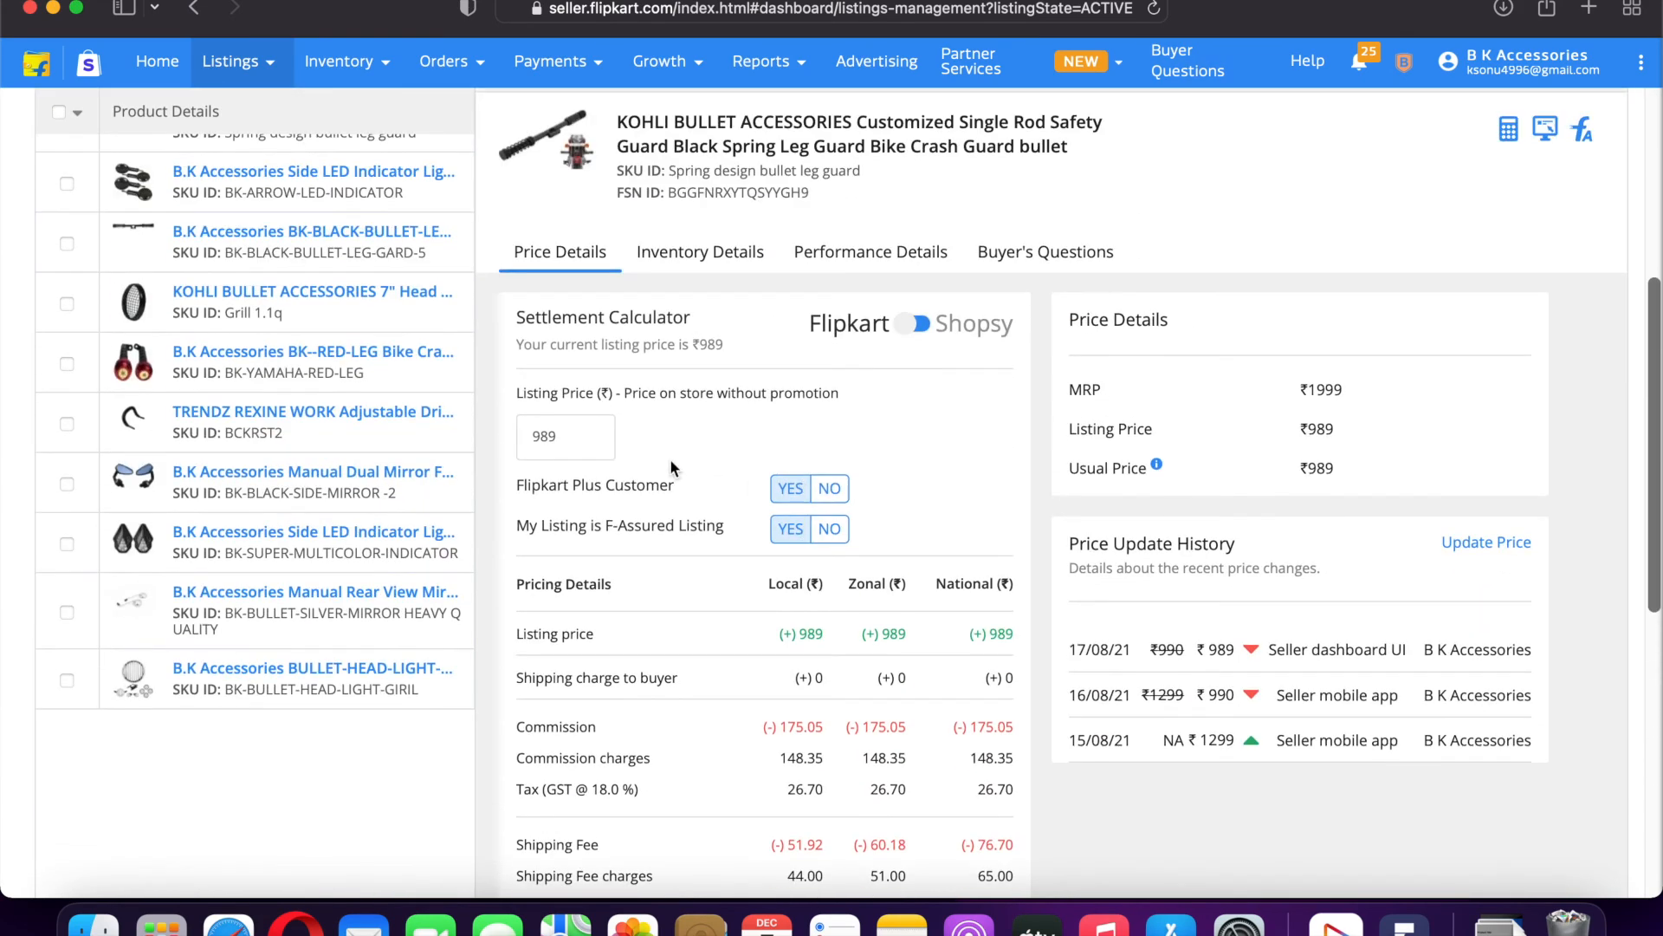
{"action": "scroll", "coordinate": [607, 212], "scroll_direction": "up", "scroll_amount": 2}
{"action": "left_click", "coordinate": [587, 221]}
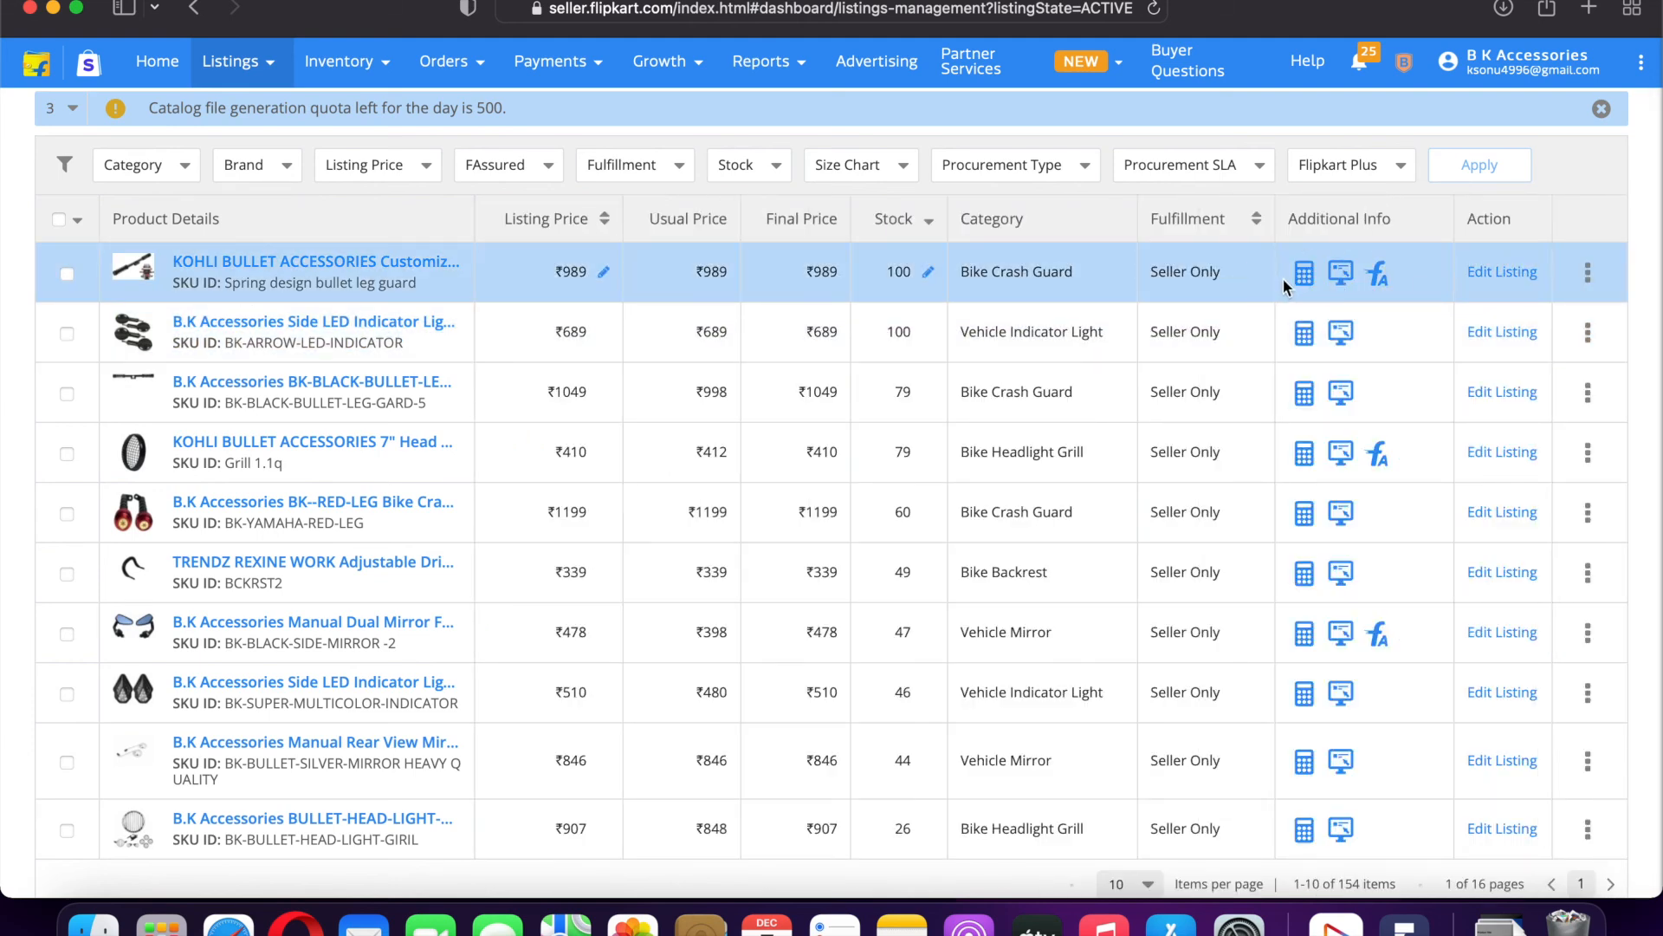
Step: View the Spring design bullet leg guard product on the Flipkart store and examine its price, offers and delivery details
{"action": "left_click", "coordinate": [1341, 274]}
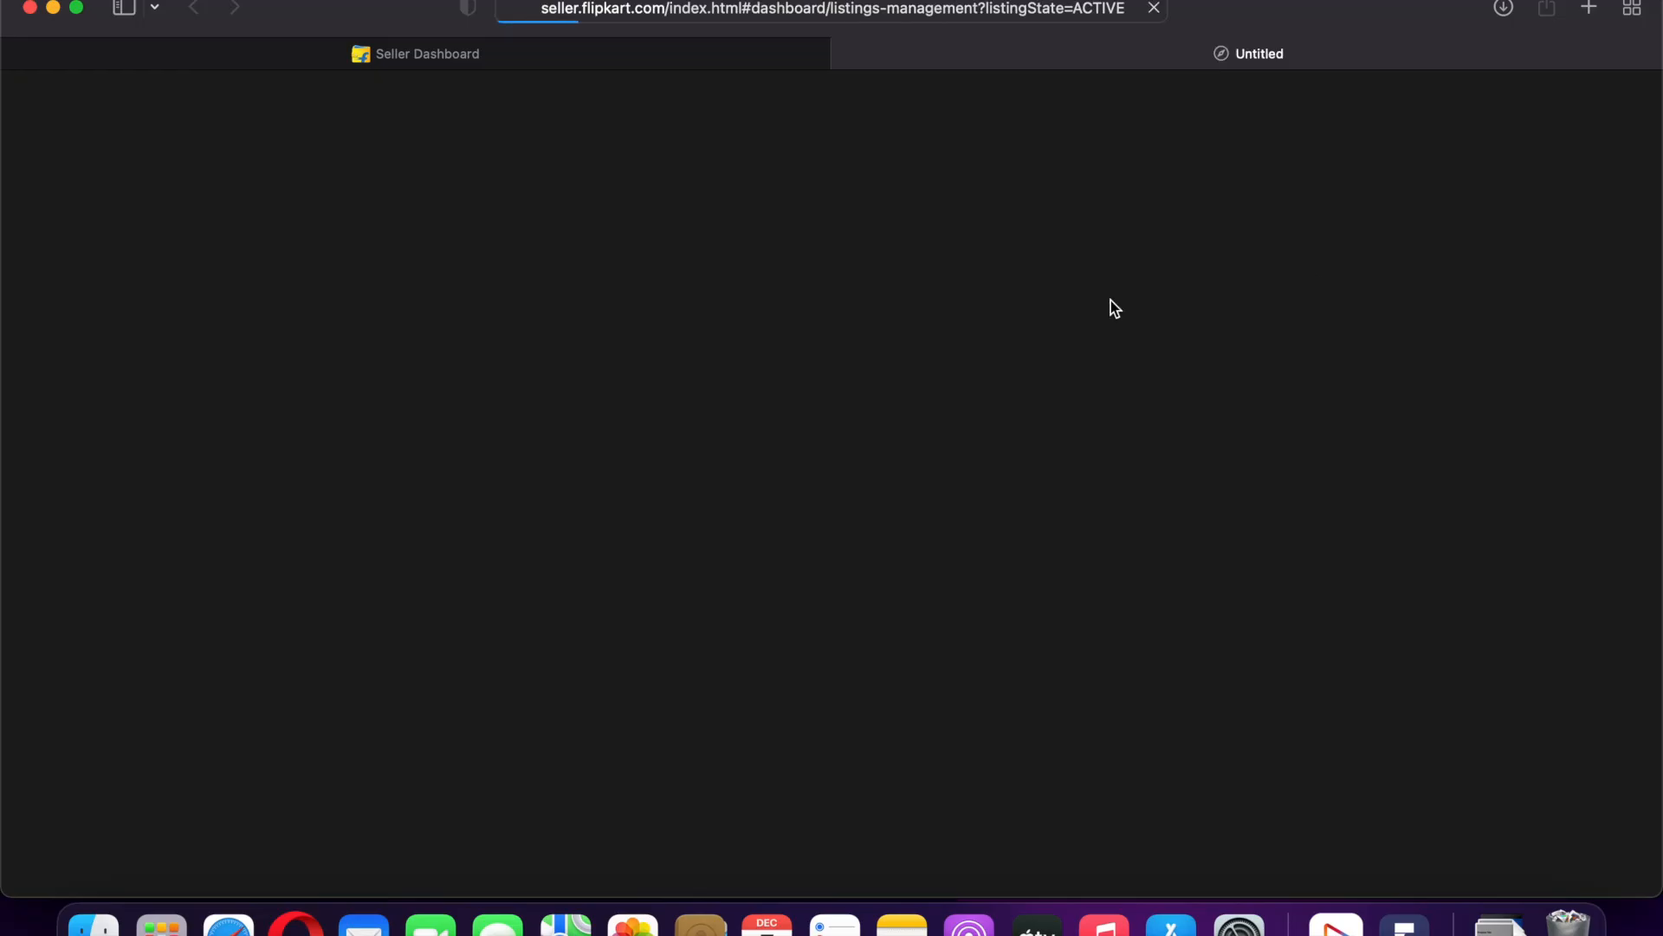
{"action": "scroll", "coordinate": [789, 578], "scroll_direction": "down", "scroll_amount": 5}
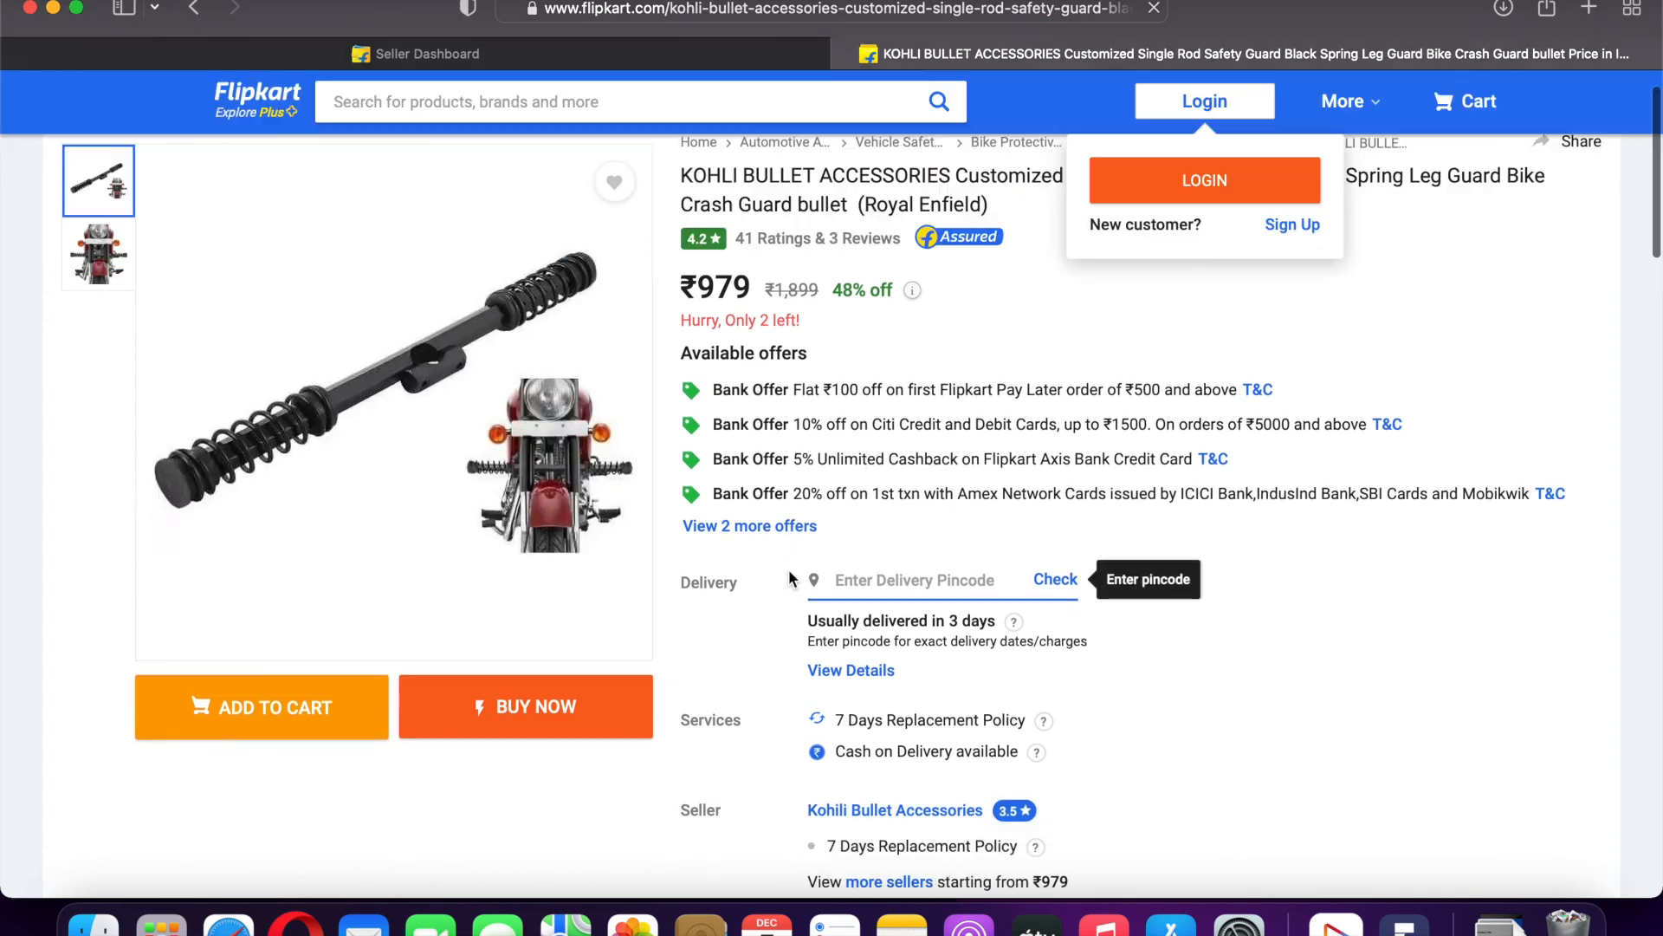
{"action": "scroll", "coordinate": [788, 569], "scroll_direction": "up", "scroll_amount": 5}
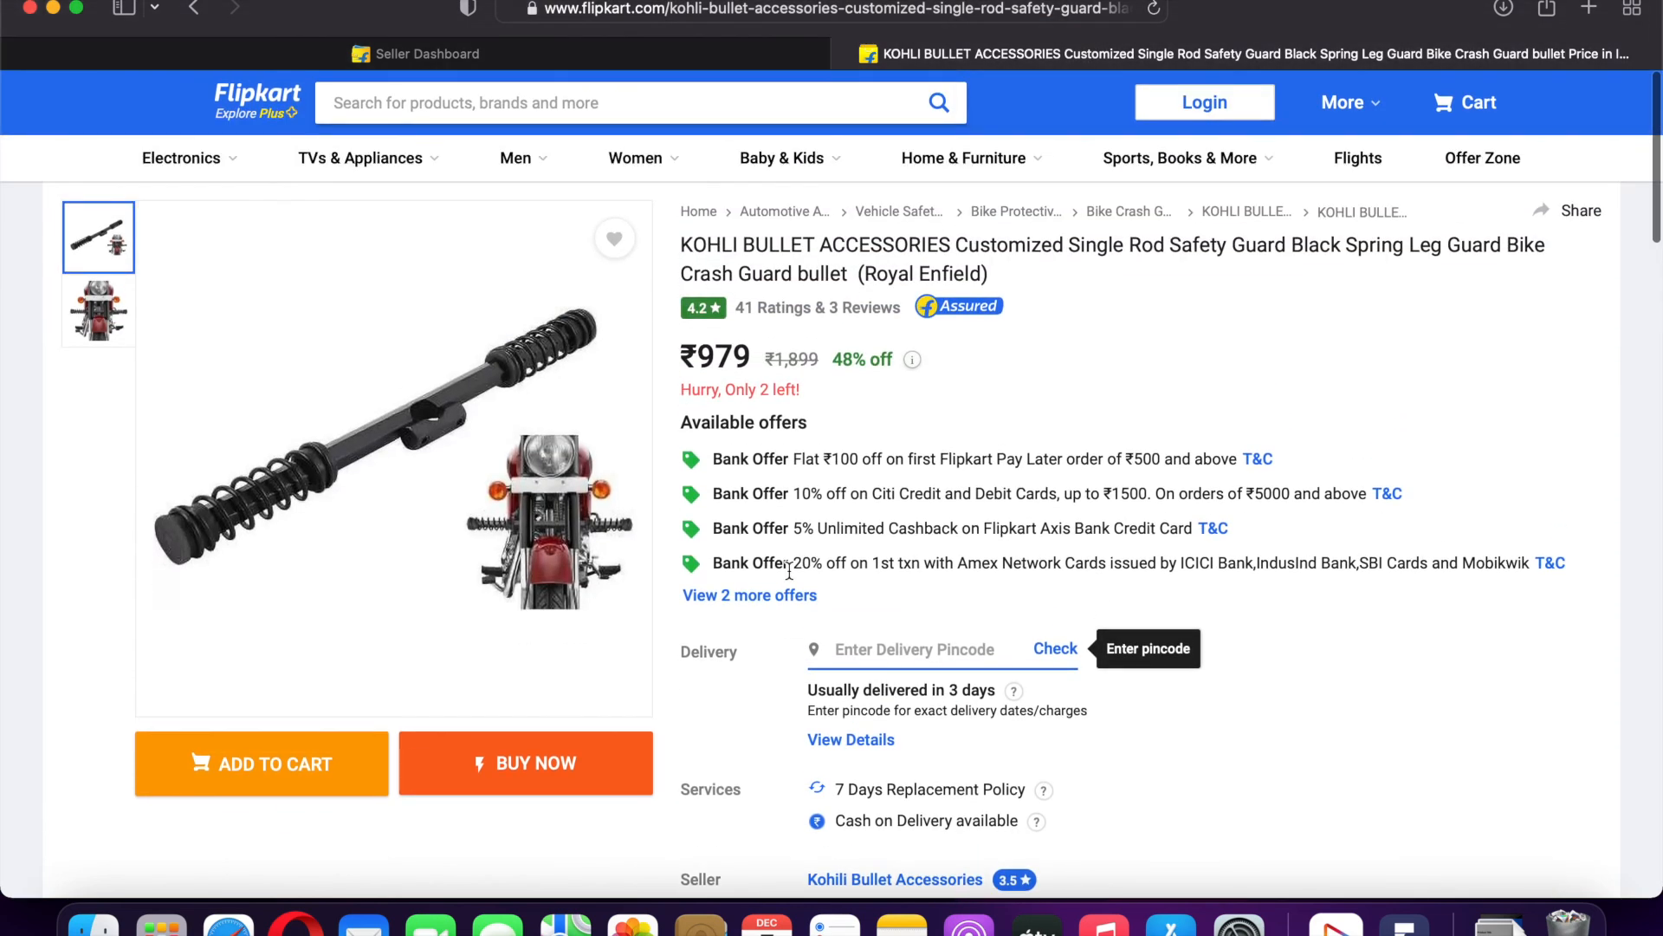
Step: Finish reviewing the leg guard's price and bank offers on the store page and return to the seller dashboard
{"action": "scroll", "coordinate": [791, 445], "scroll_direction": "up", "scroll_amount": 2}
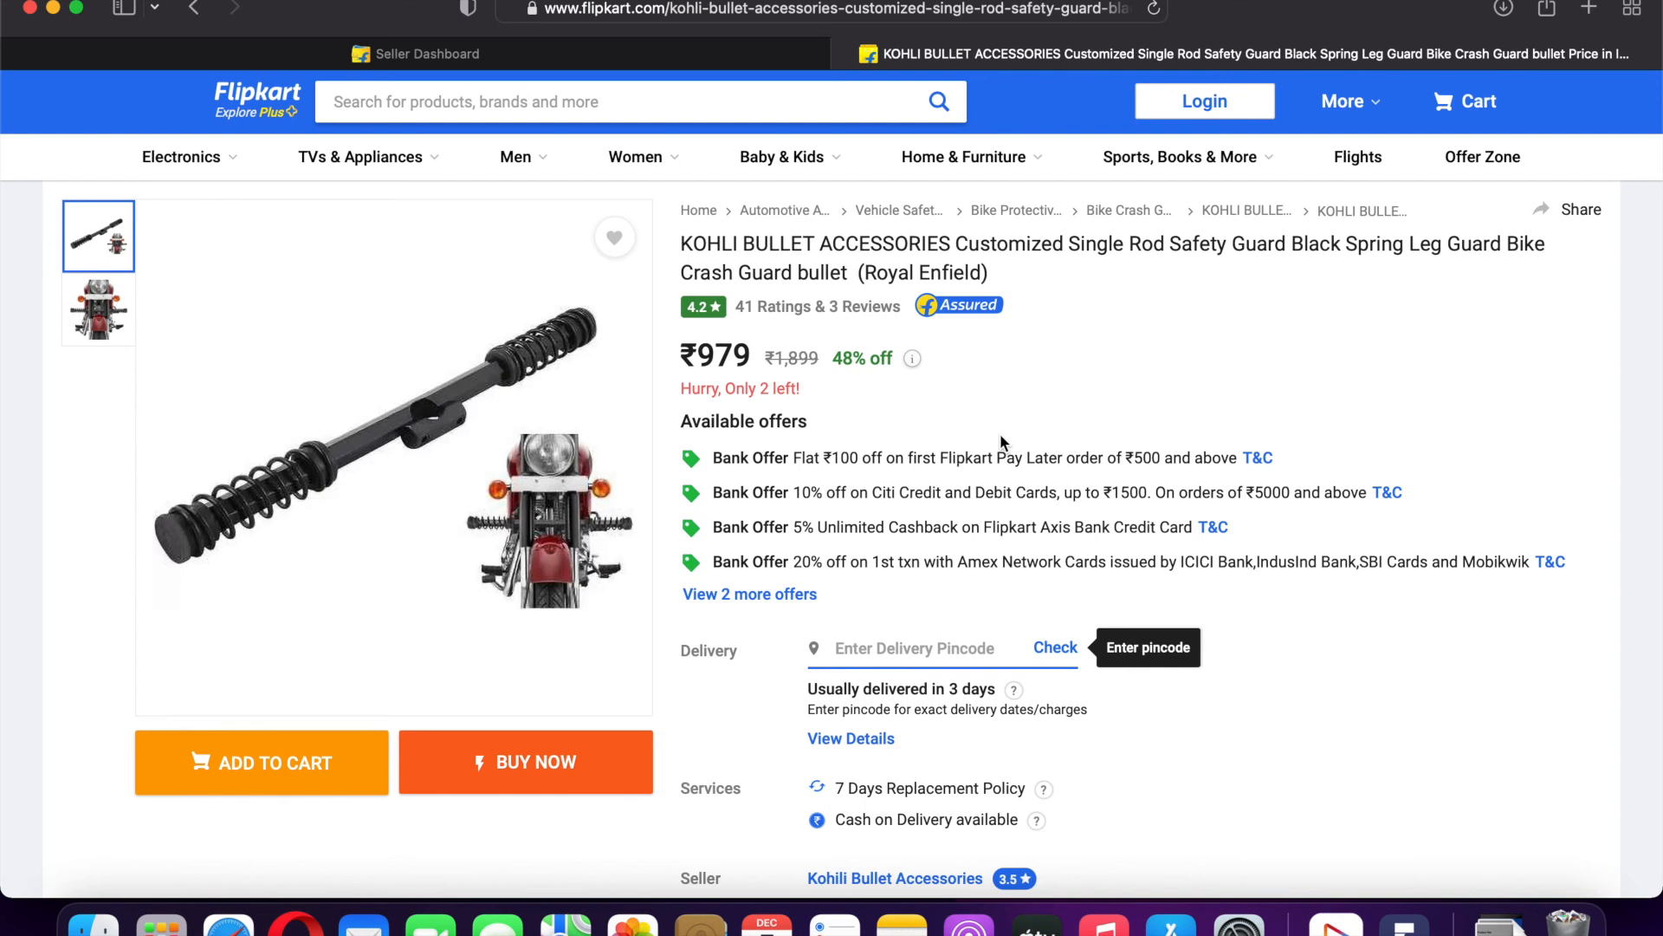
{"action": "scroll", "coordinate": [937, 547], "scroll_direction": "down", "scroll_amount": 2}
{"action": "scroll", "coordinate": [937, 548], "scroll_direction": "up", "scroll_amount": 2}
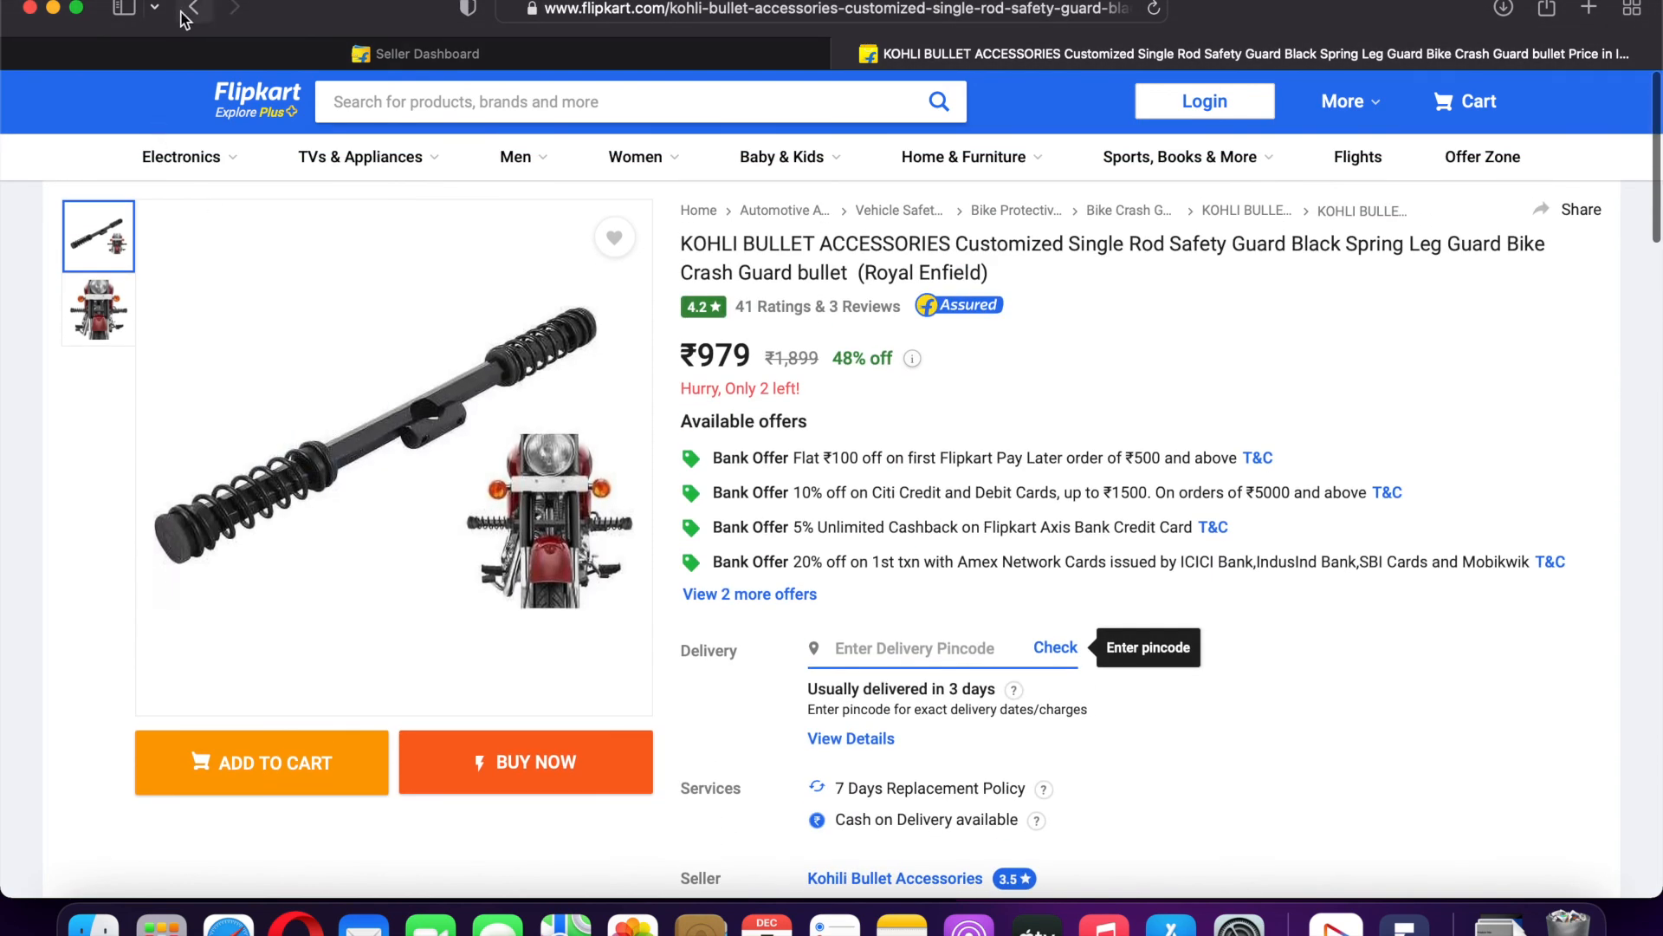
{"action": "key", "text": "super+w"}
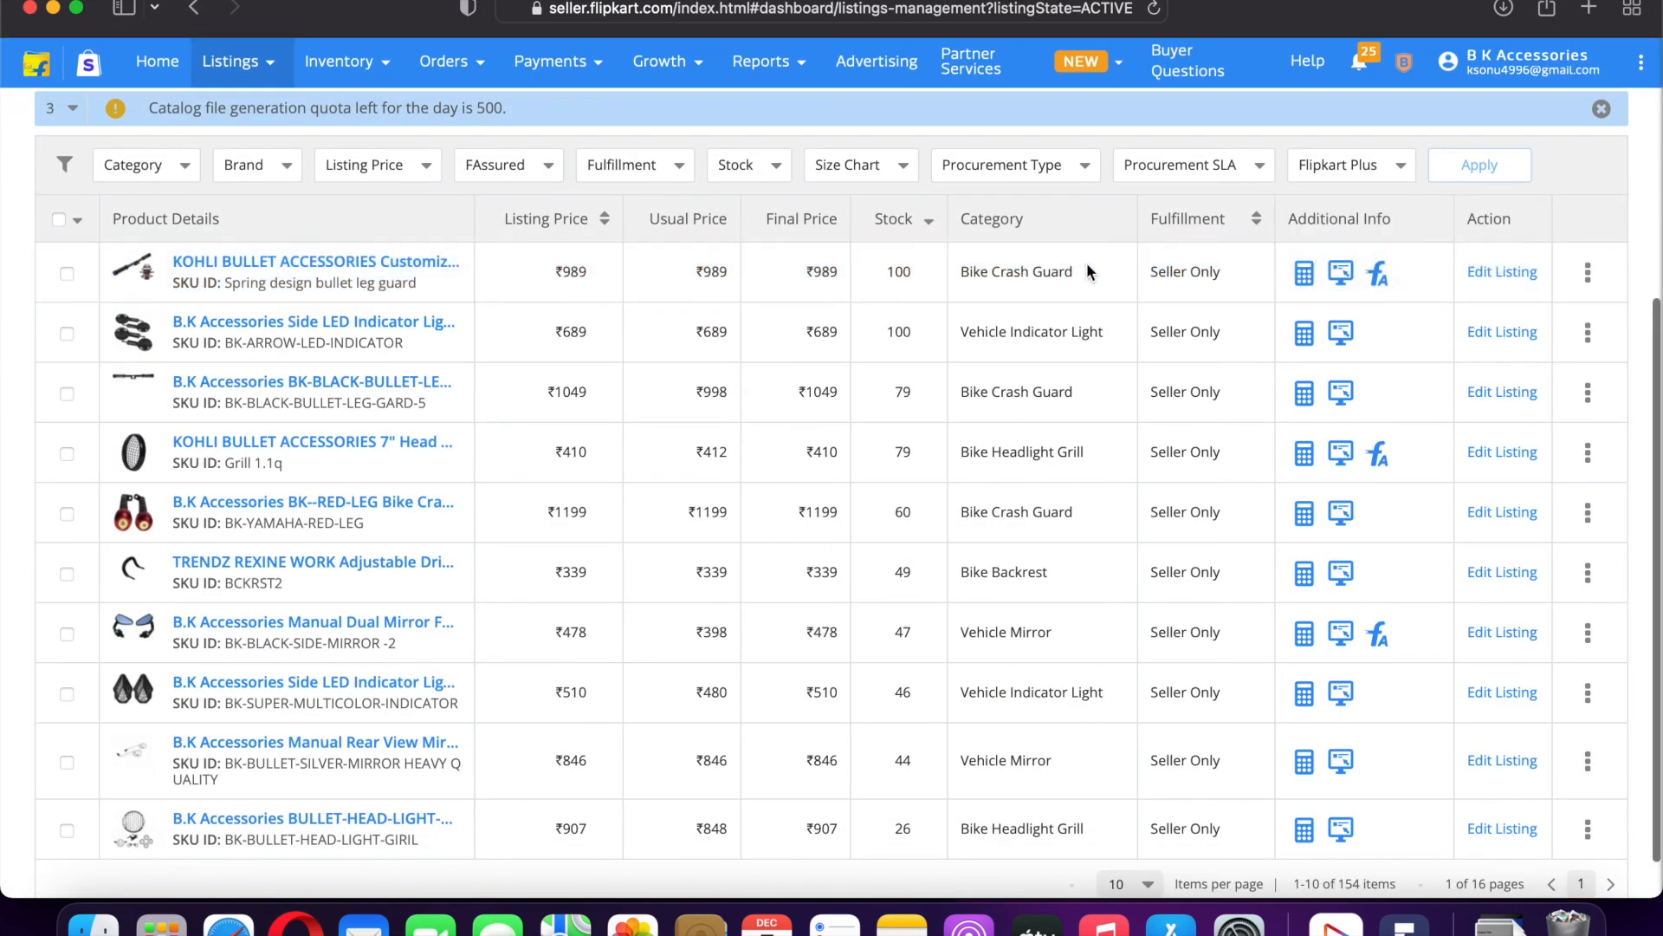
Step: Reopen the Spring design bullet leg guard's Flipkart product page to examine its services and seller details, returning to the listings dashboard
{"action": "left_click", "coordinate": [1342, 276]}
{"action": "scroll", "coordinate": [980, 378], "scroll_direction": "down", "scroll_amount": 15}
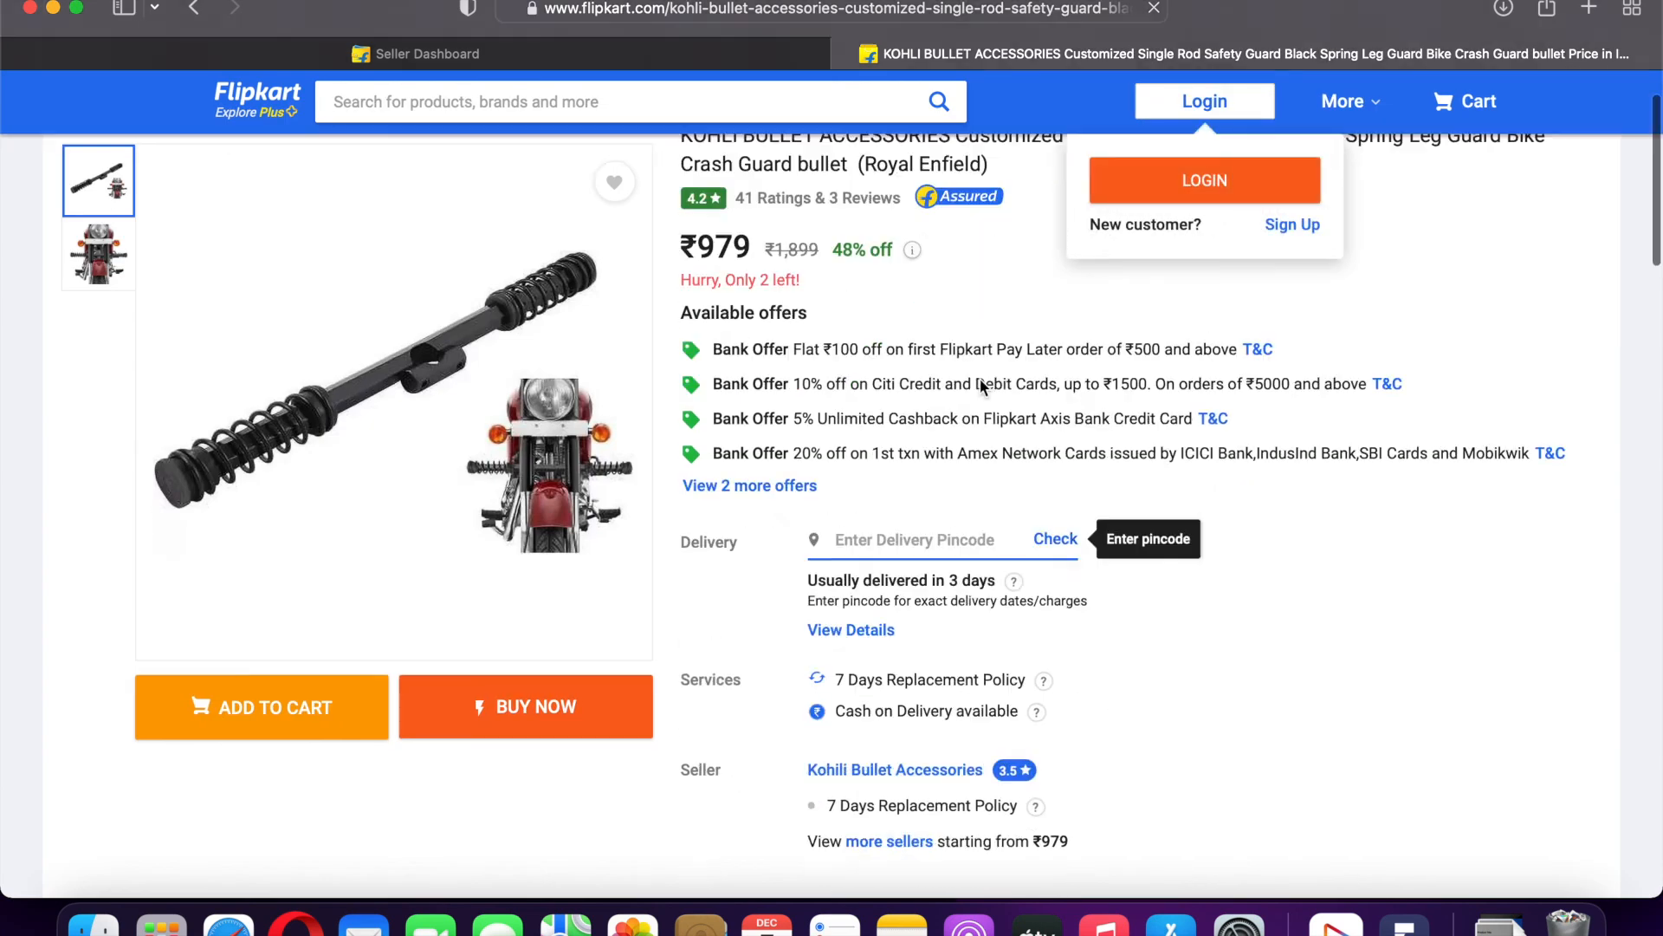
{"action": "scroll", "coordinate": [980, 378], "scroll_direction": "down", "scroll_amount": 5}
{"action": "scroll", "coordinate": [979, 378], "scroll_direction": "up", "scroll_amount": 10}
{"action": "scroll", "coordinate": [980, 378], "scroll_direction": "up", "scroll_amount": 10}
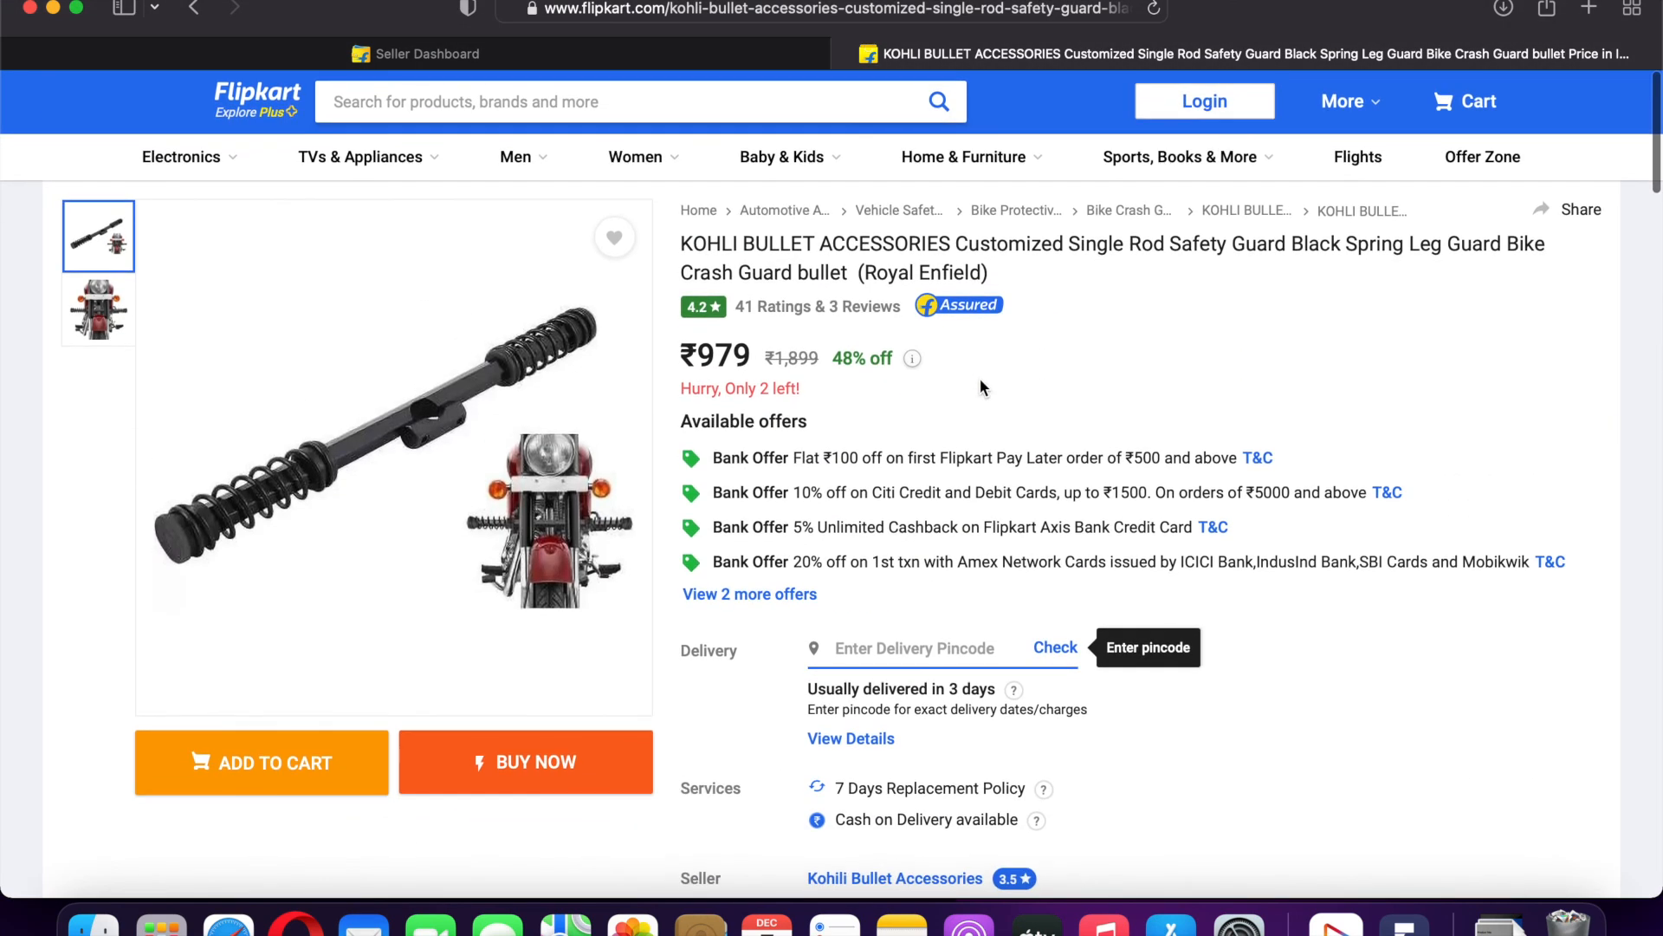
{"action": "left_click", "coordinate": [192, 8]}
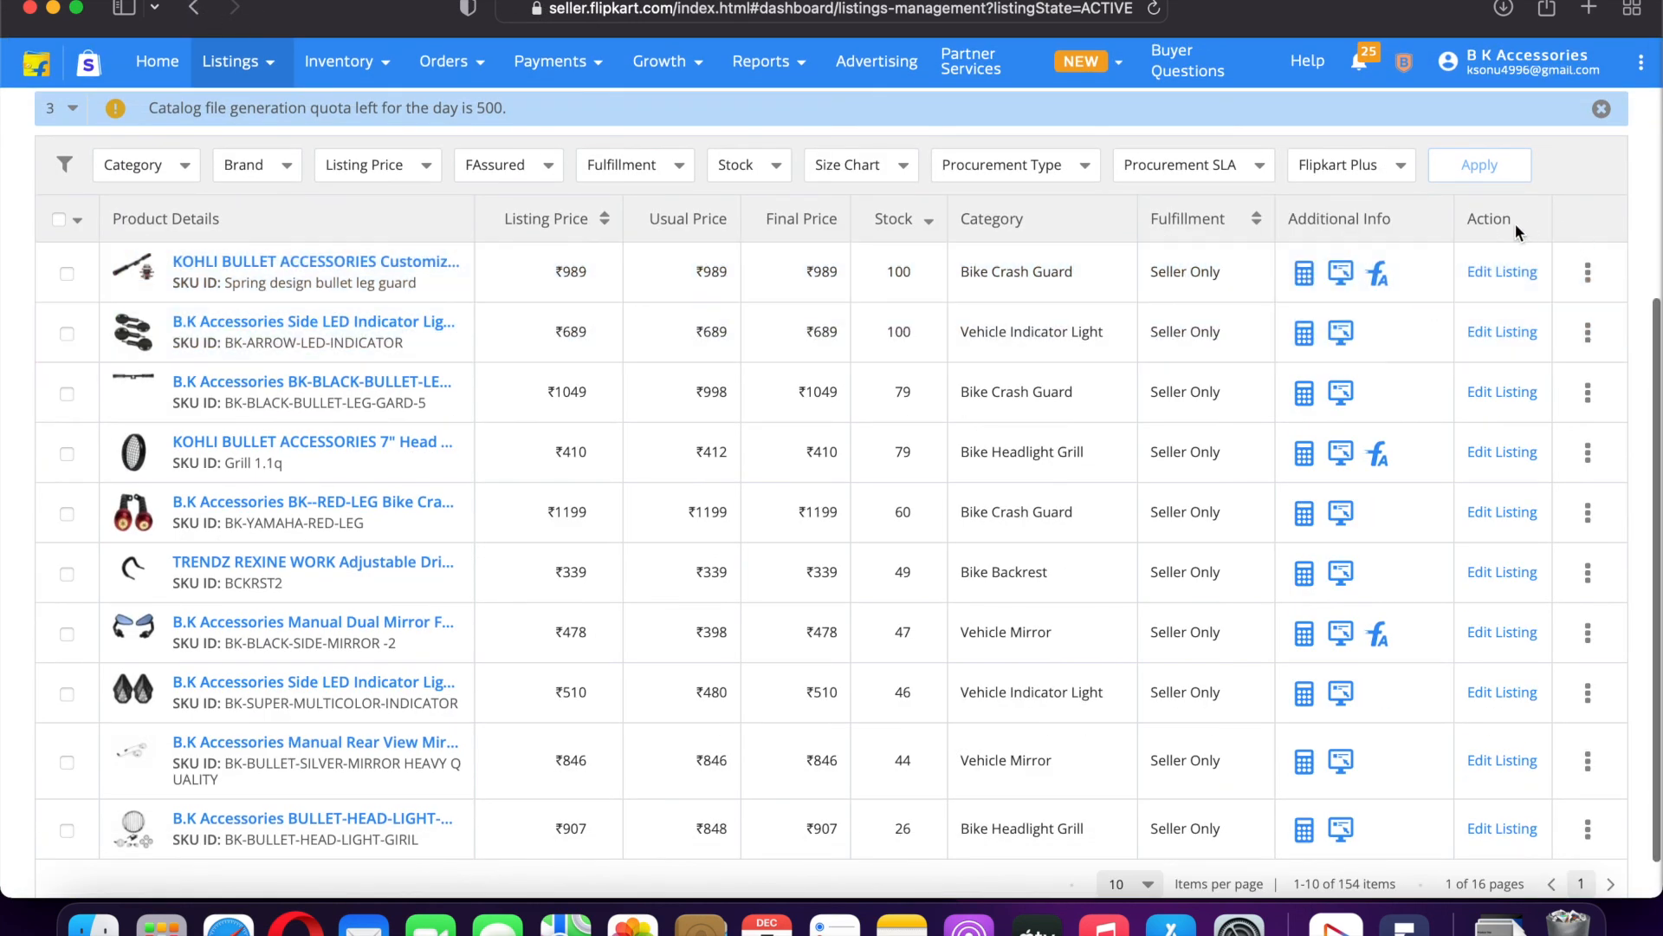
Step: Examine the Action column and review the edit form of the Spring design bullet leg guard listing, closing it without changes
{"action": "double_click", "coordinate": [1492, 220]}
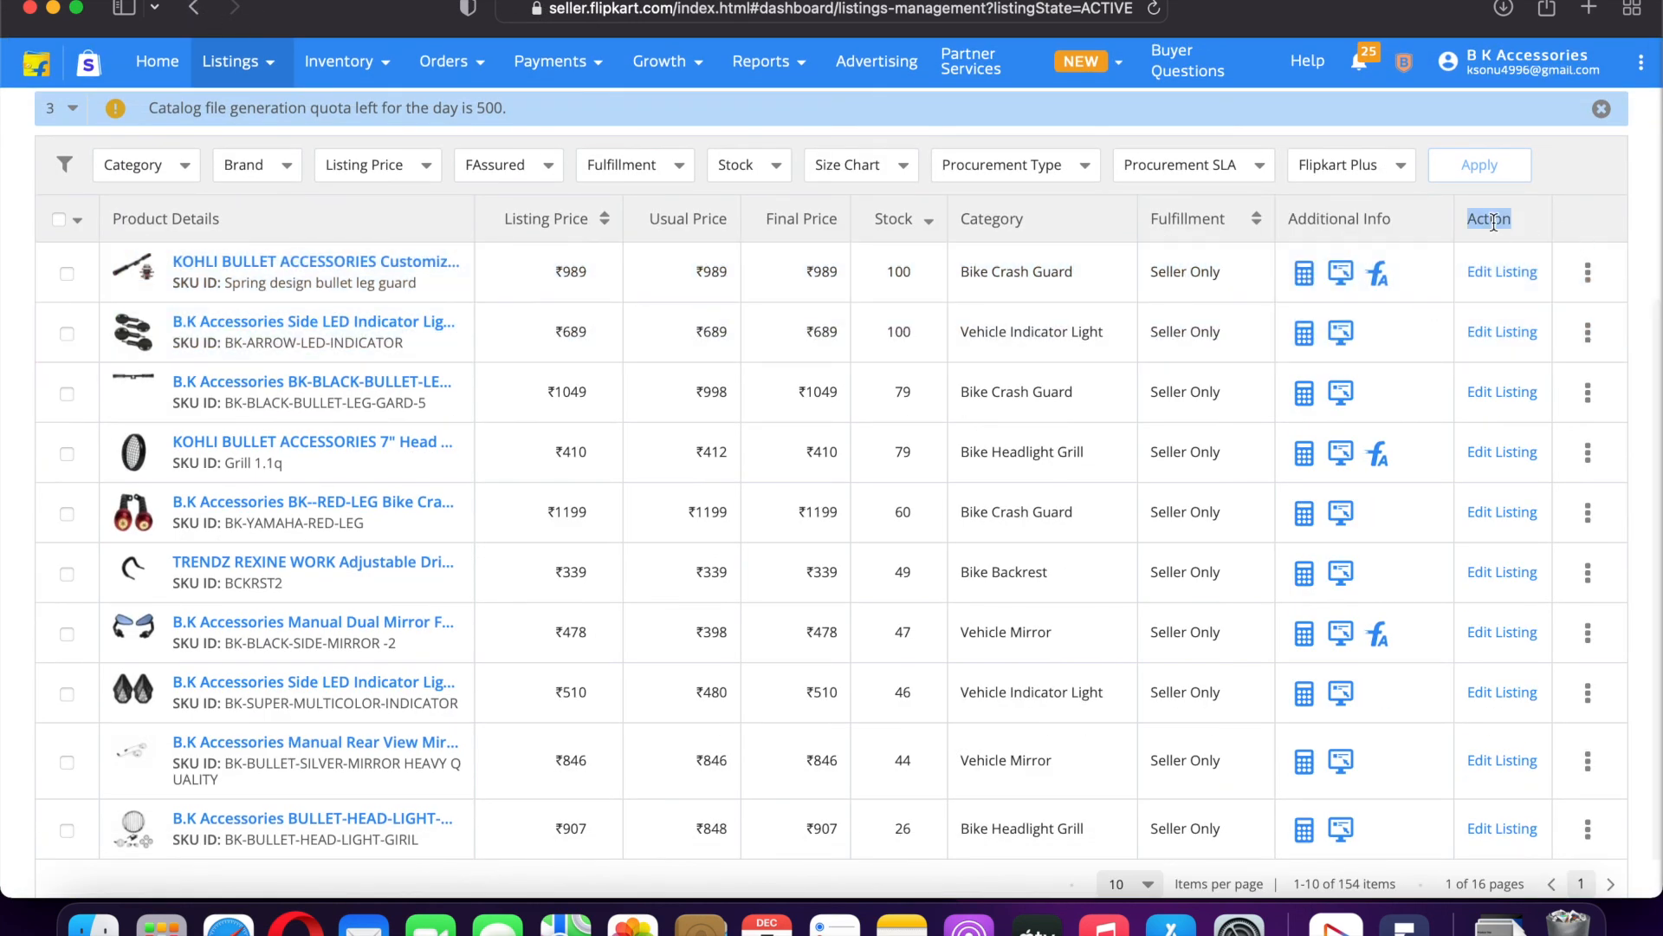
{"action": "left_click", "coordinate": [1508, 286]}
{"action": "scroll", "coordinate": [911, 406], "scroll_direction": "down", "scroll_amount": 10}
{"action": "scroll", "coordinate": [912, 406], "scroll_direction": "up", "scroll_amount": 10}
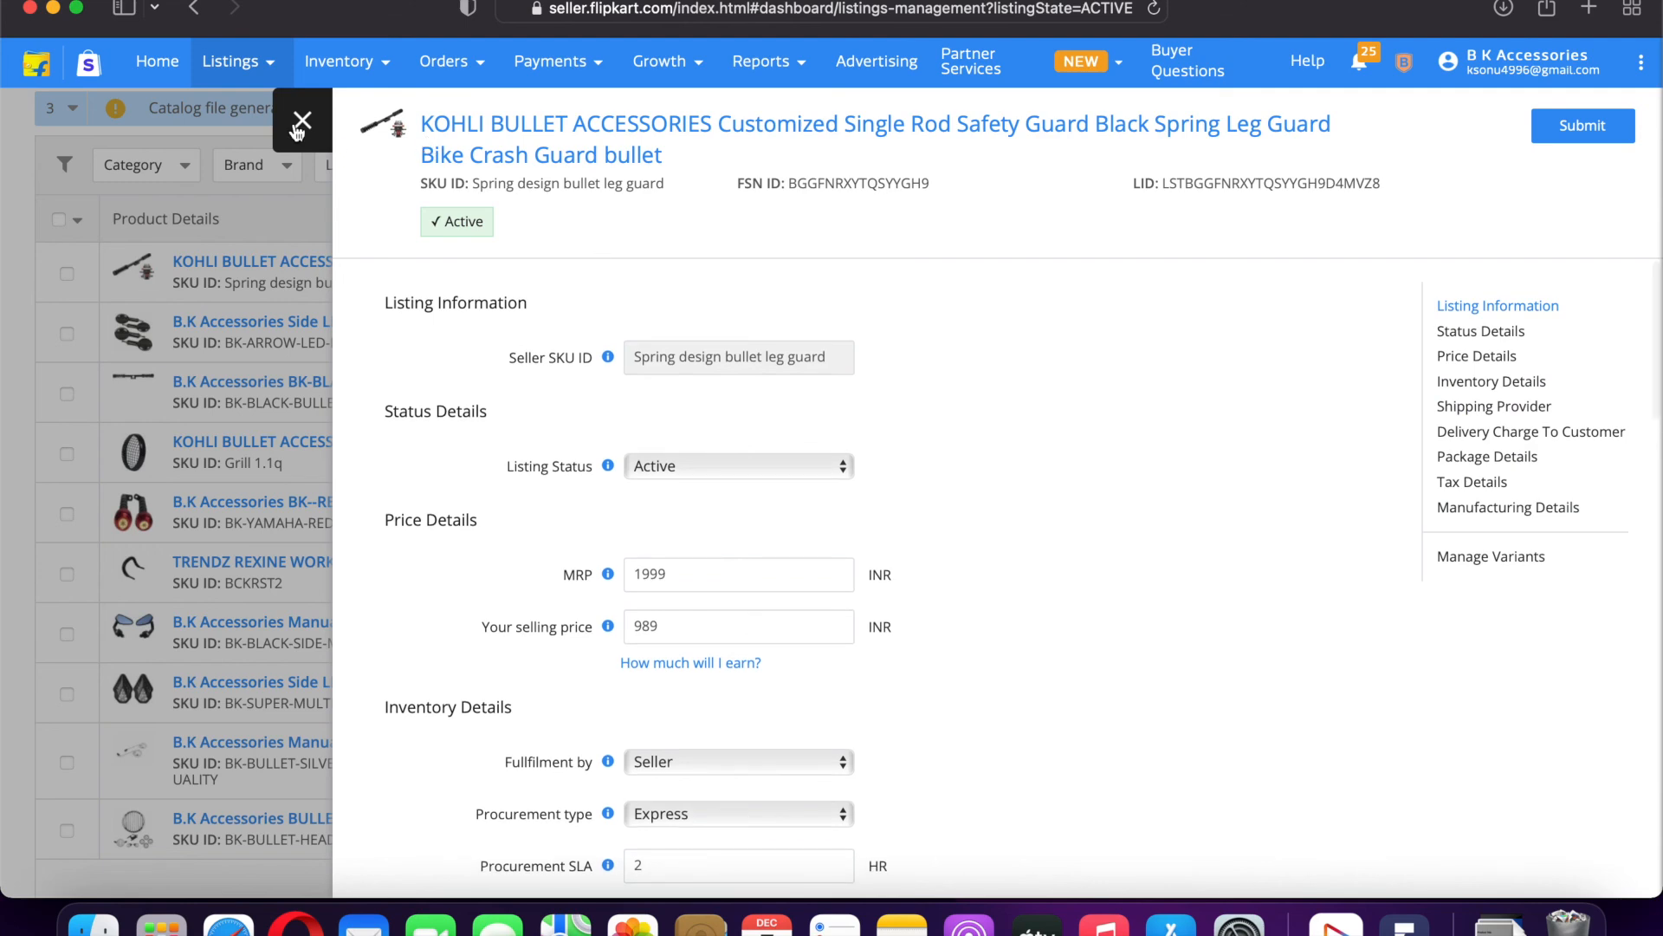
{"action": "left_click", "coordinate": [301, 123]}
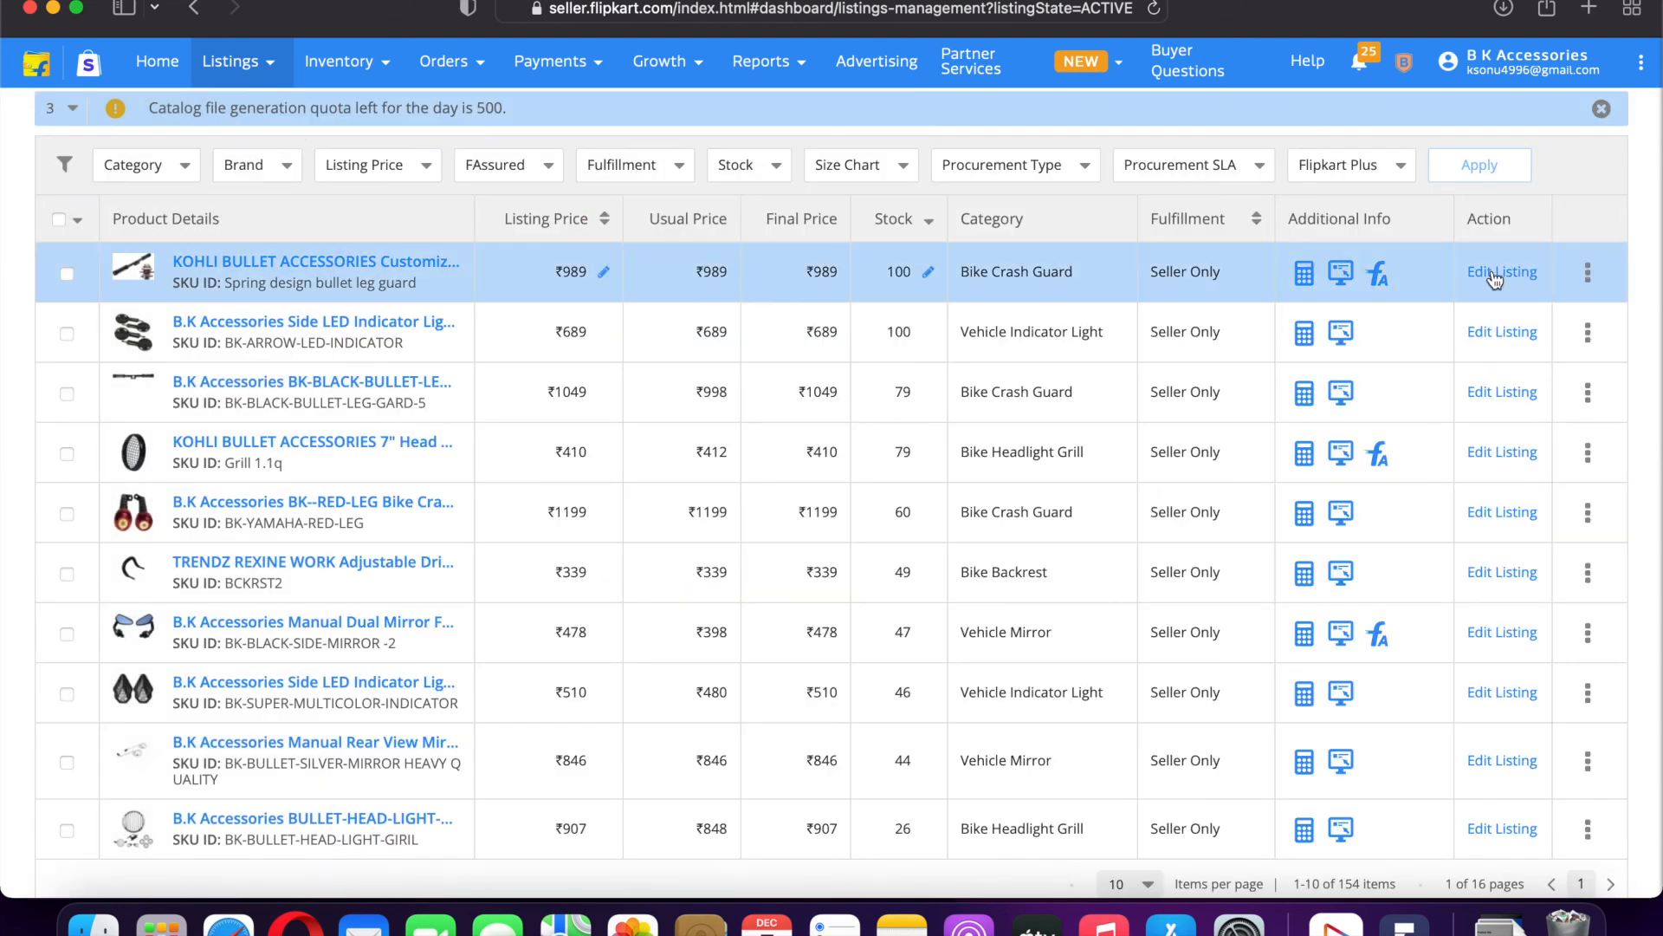
Step: View the additional actions for the Spring design bullet leg guard listing and dismiss the tip about creating variants of existing products
{"action": "left_click", "coordinate": [1591, 276]}
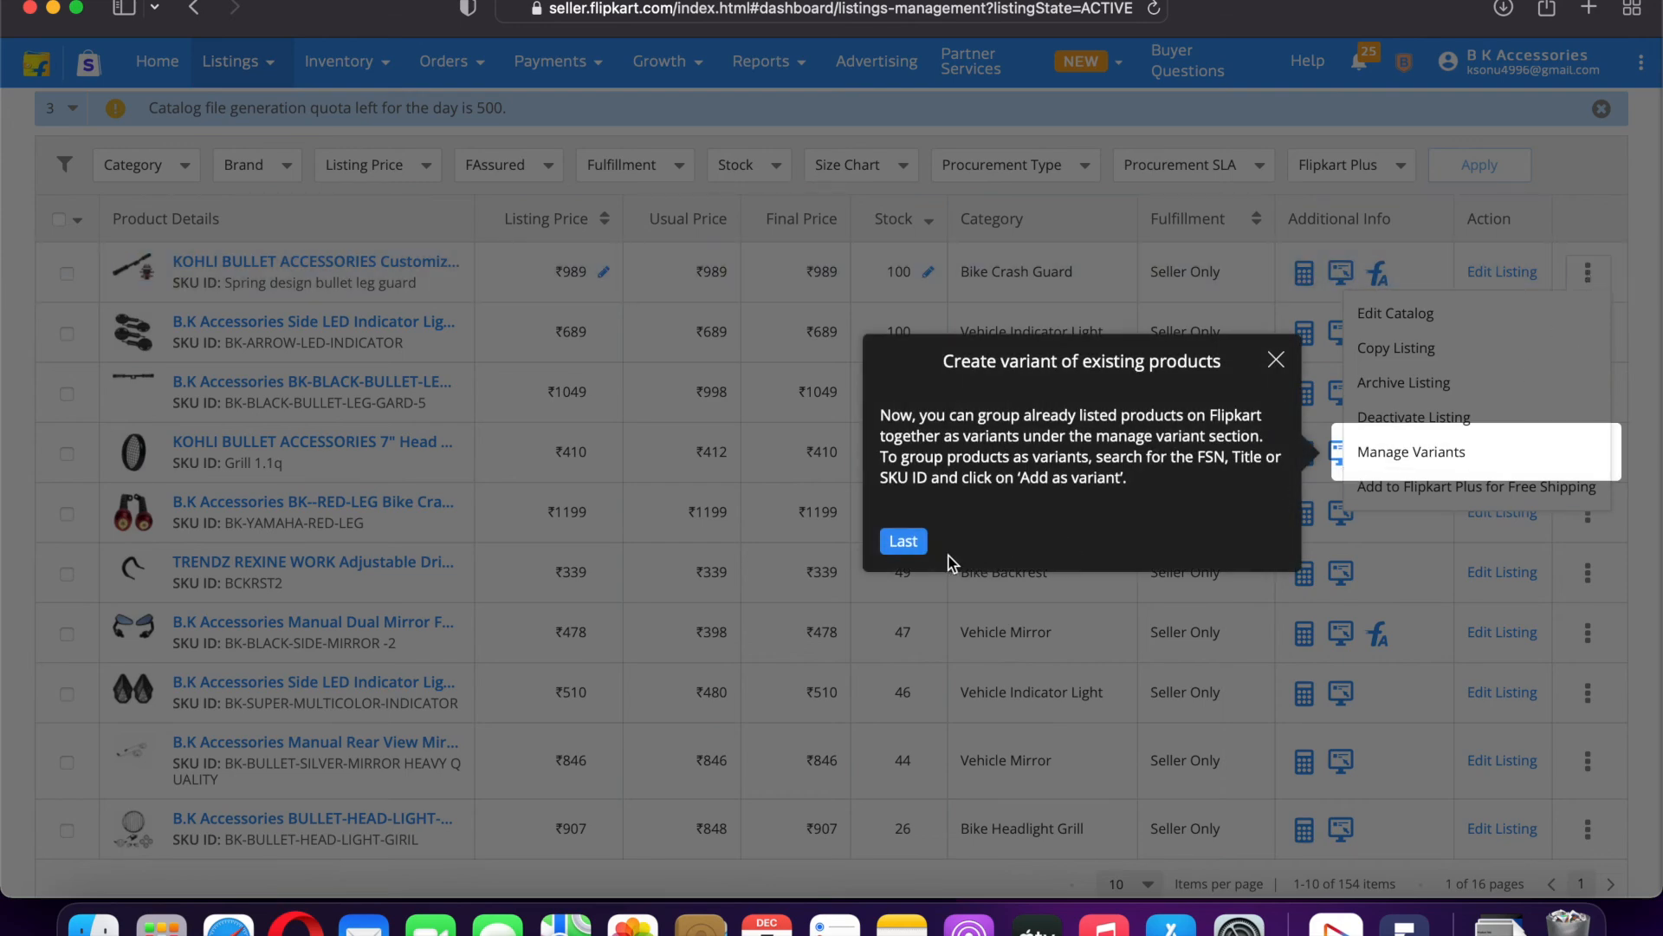
{"action": "left_click", "coordinate": [907, 546]}
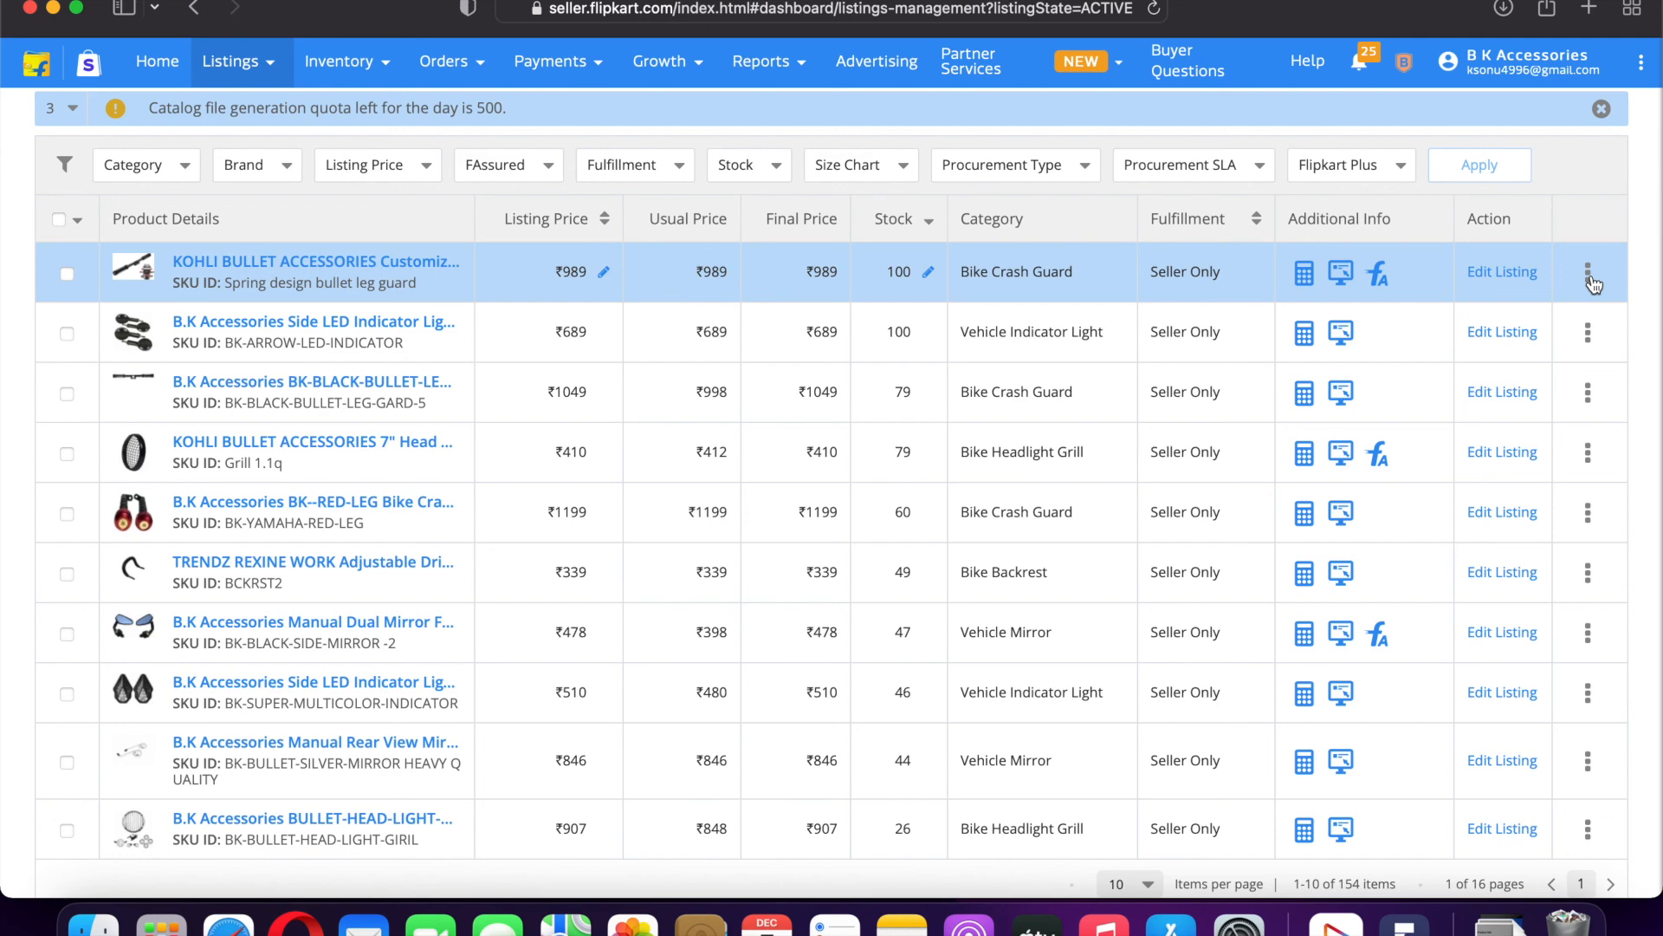
{"action": "left_click", "coordinate": [1591, 278]}
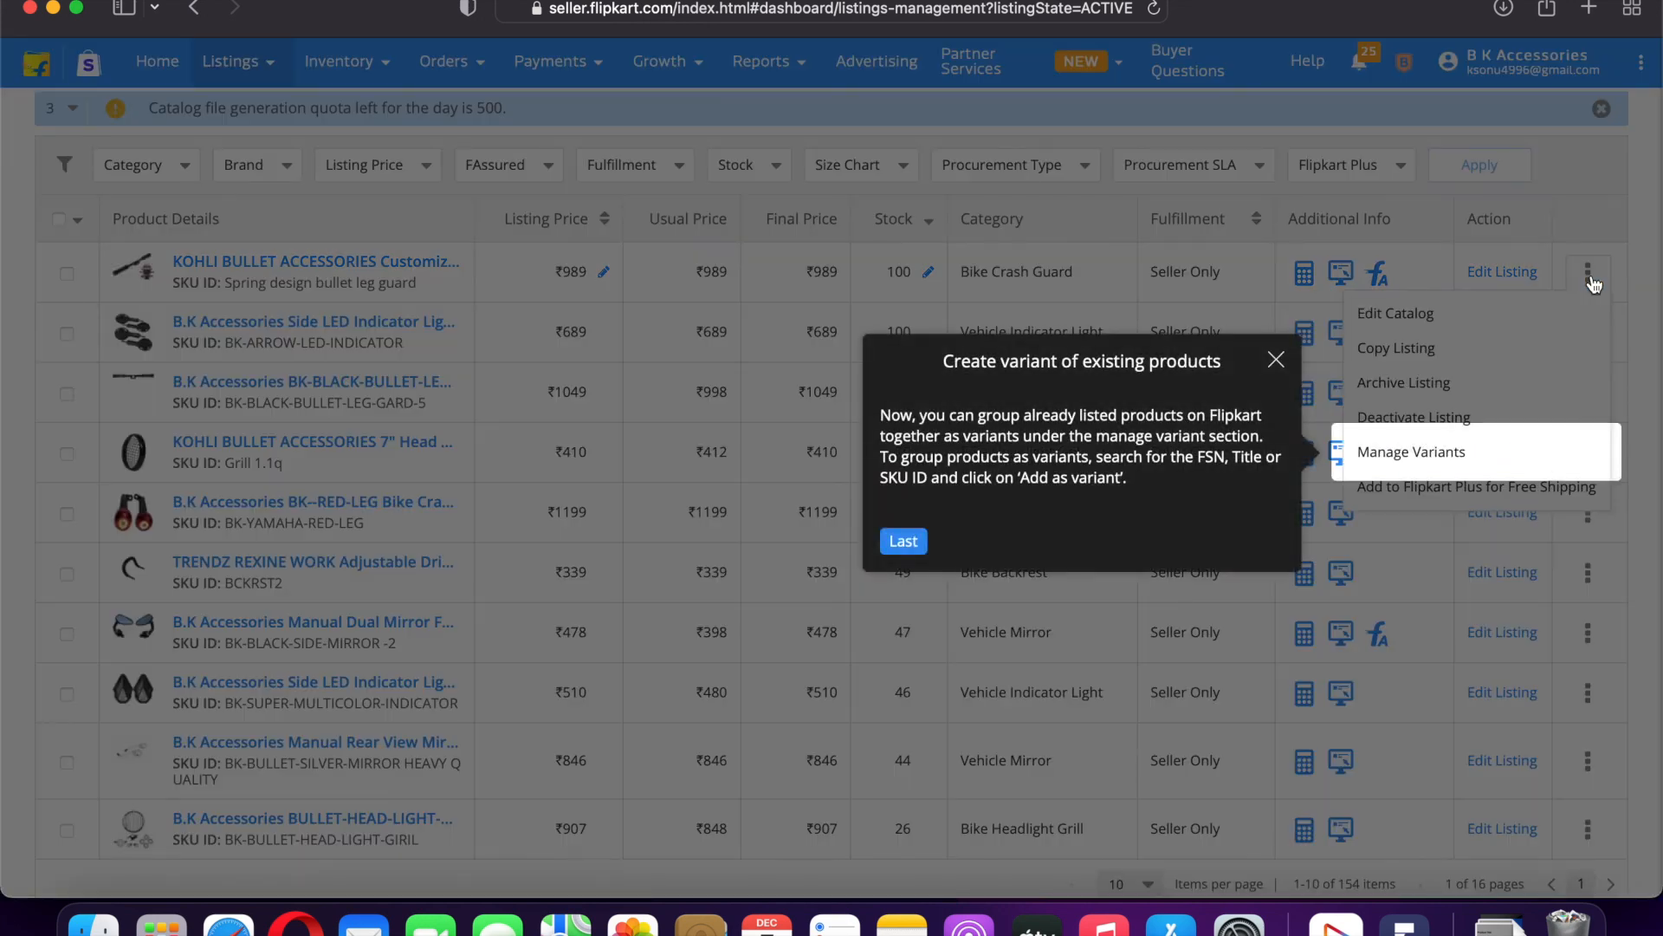
{"action": "left_click", "coordinate": [1275, 359]}
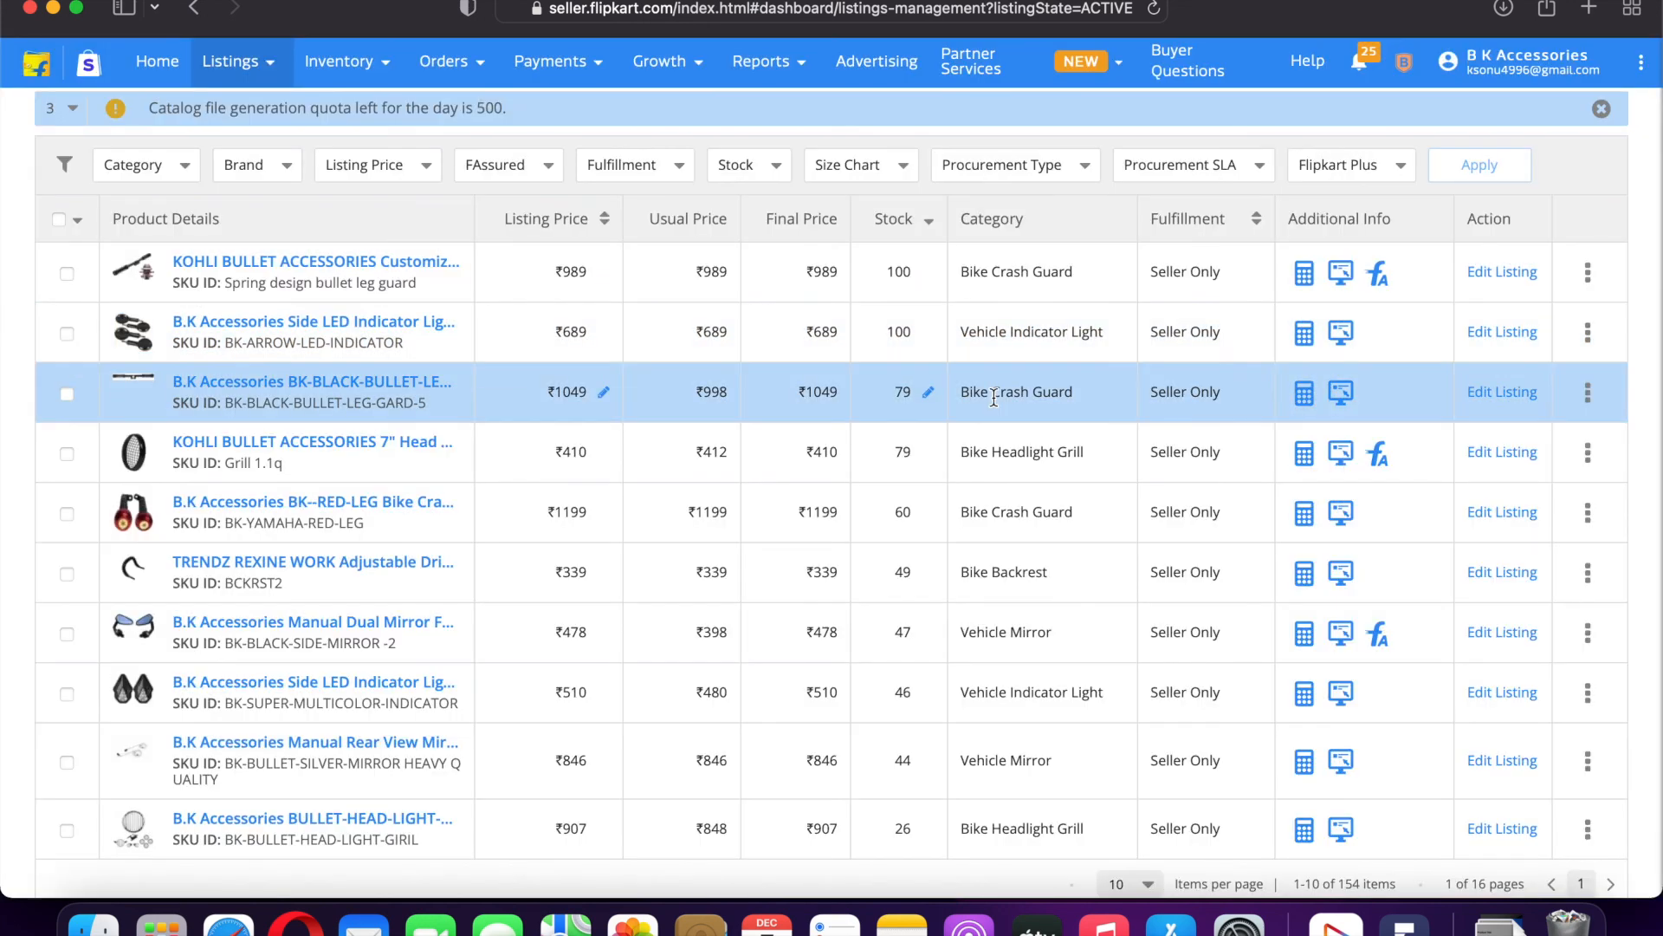
Step: Review the listing statuses, filters and active listings table on the Listings Management page
{"action": "scroll", "coordinate": [259, 390], "scroll_direction": "up", "scroll_amount": 3}
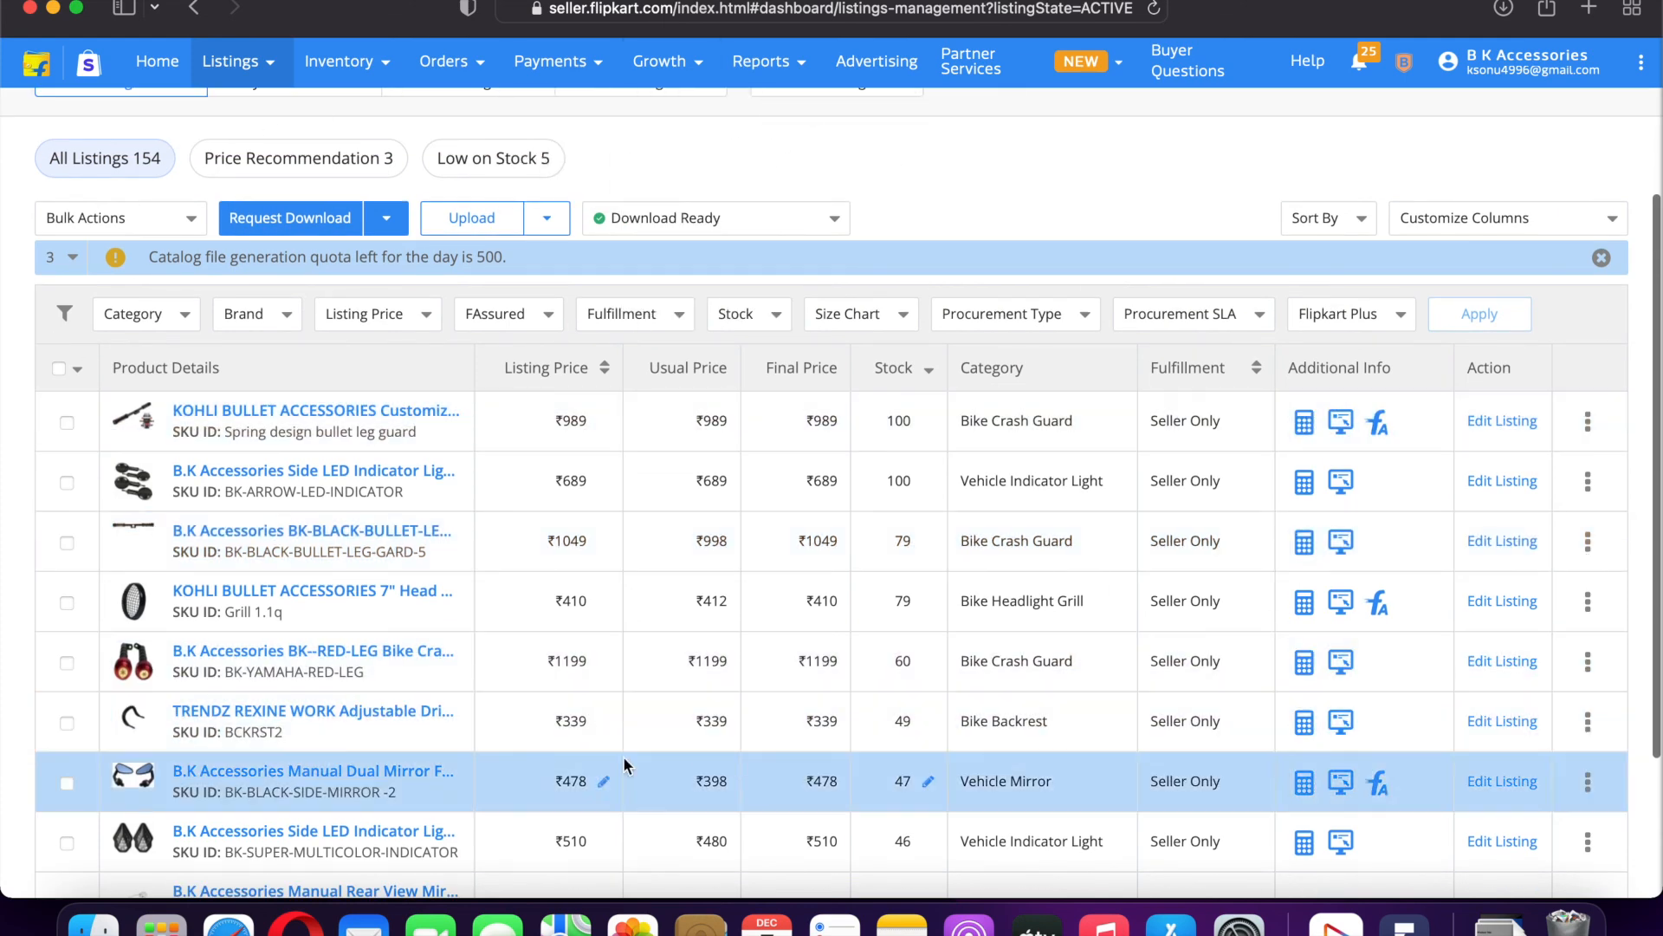
{"action": "scroll", "coordinate": [1006, 394], "scroll_direction": "up", "scroll_amount": 2}
{"action": "scroll", "coordinate": [1007, 390], "scroll_direction": "down", "scroll_amount": 2}
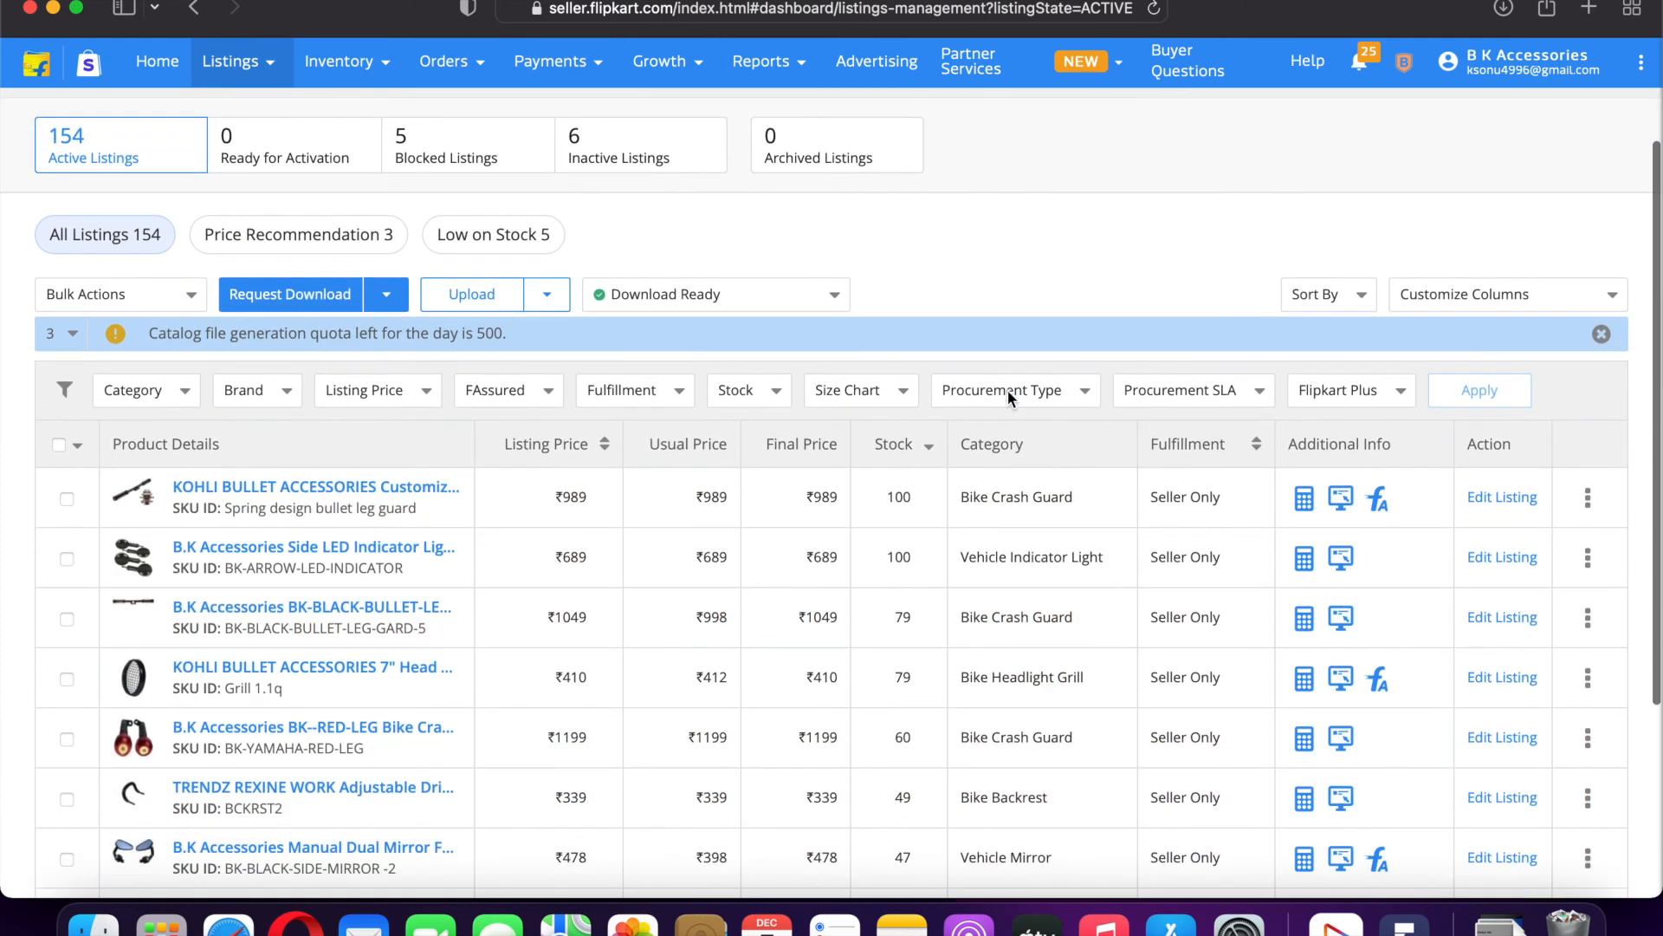
{"action": "scroll", "coordinate": [1008, 394], "scroll_direction": "up", "scroll_amount": 2}
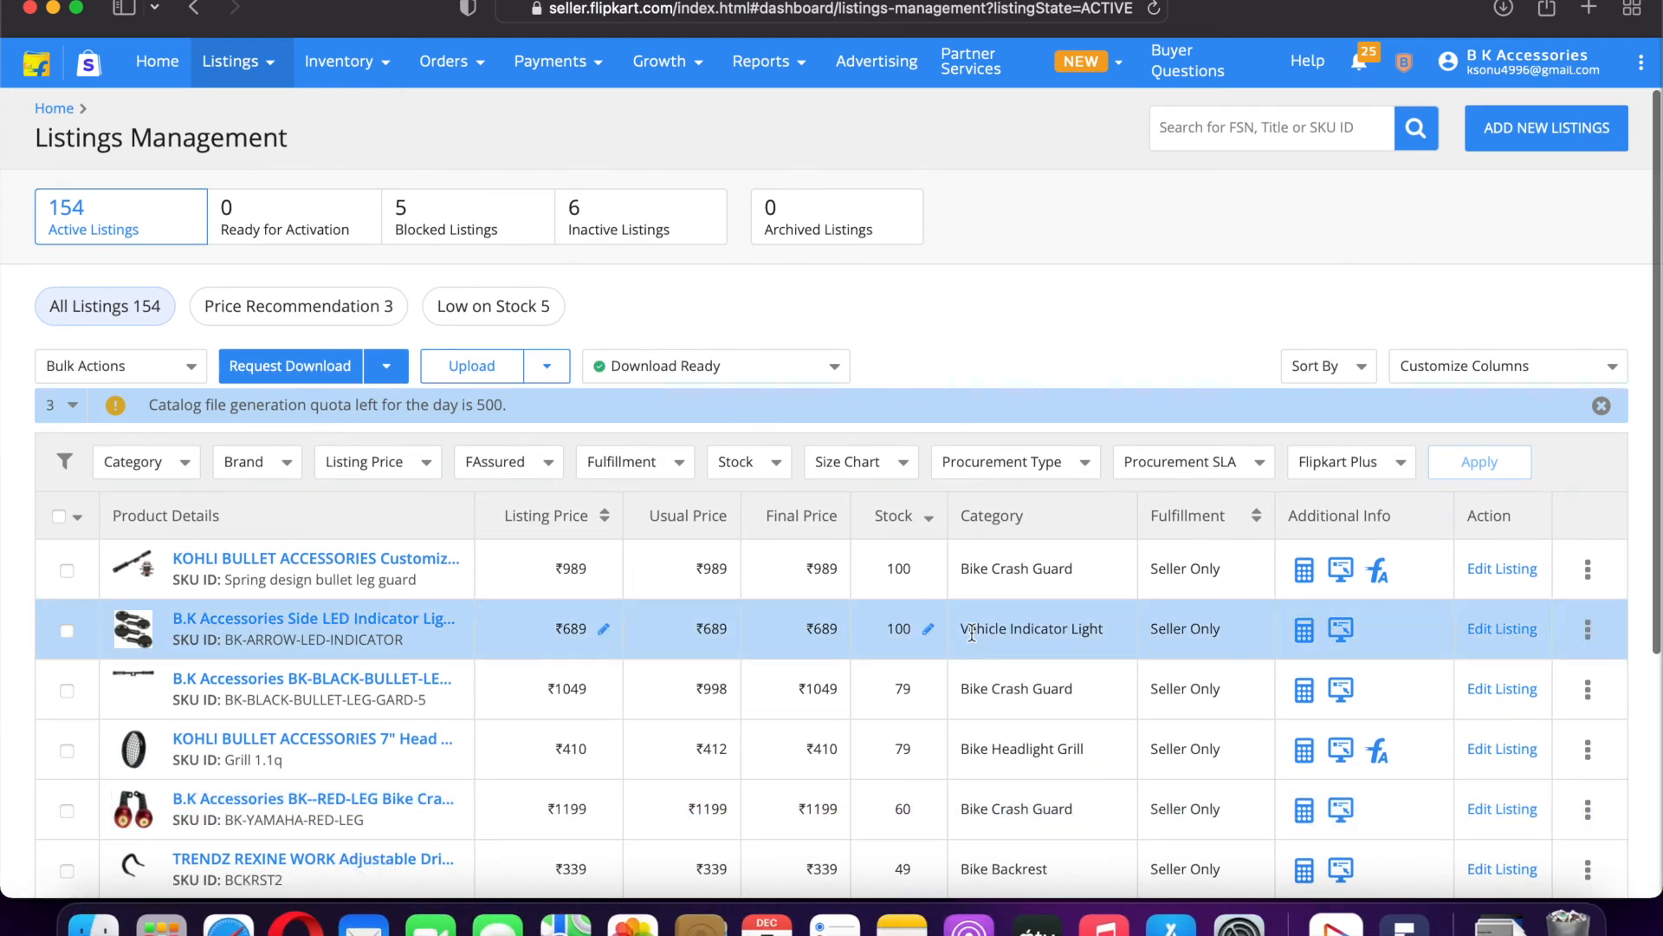
{"action": "scroll", "coordinate": [706, 566], "scroll_direction": "down", "scroll_amount": 1}
{"action": "scroll", "coordinate": [706, 565], "scroll_direction": "up", "scroll_amount": 1}
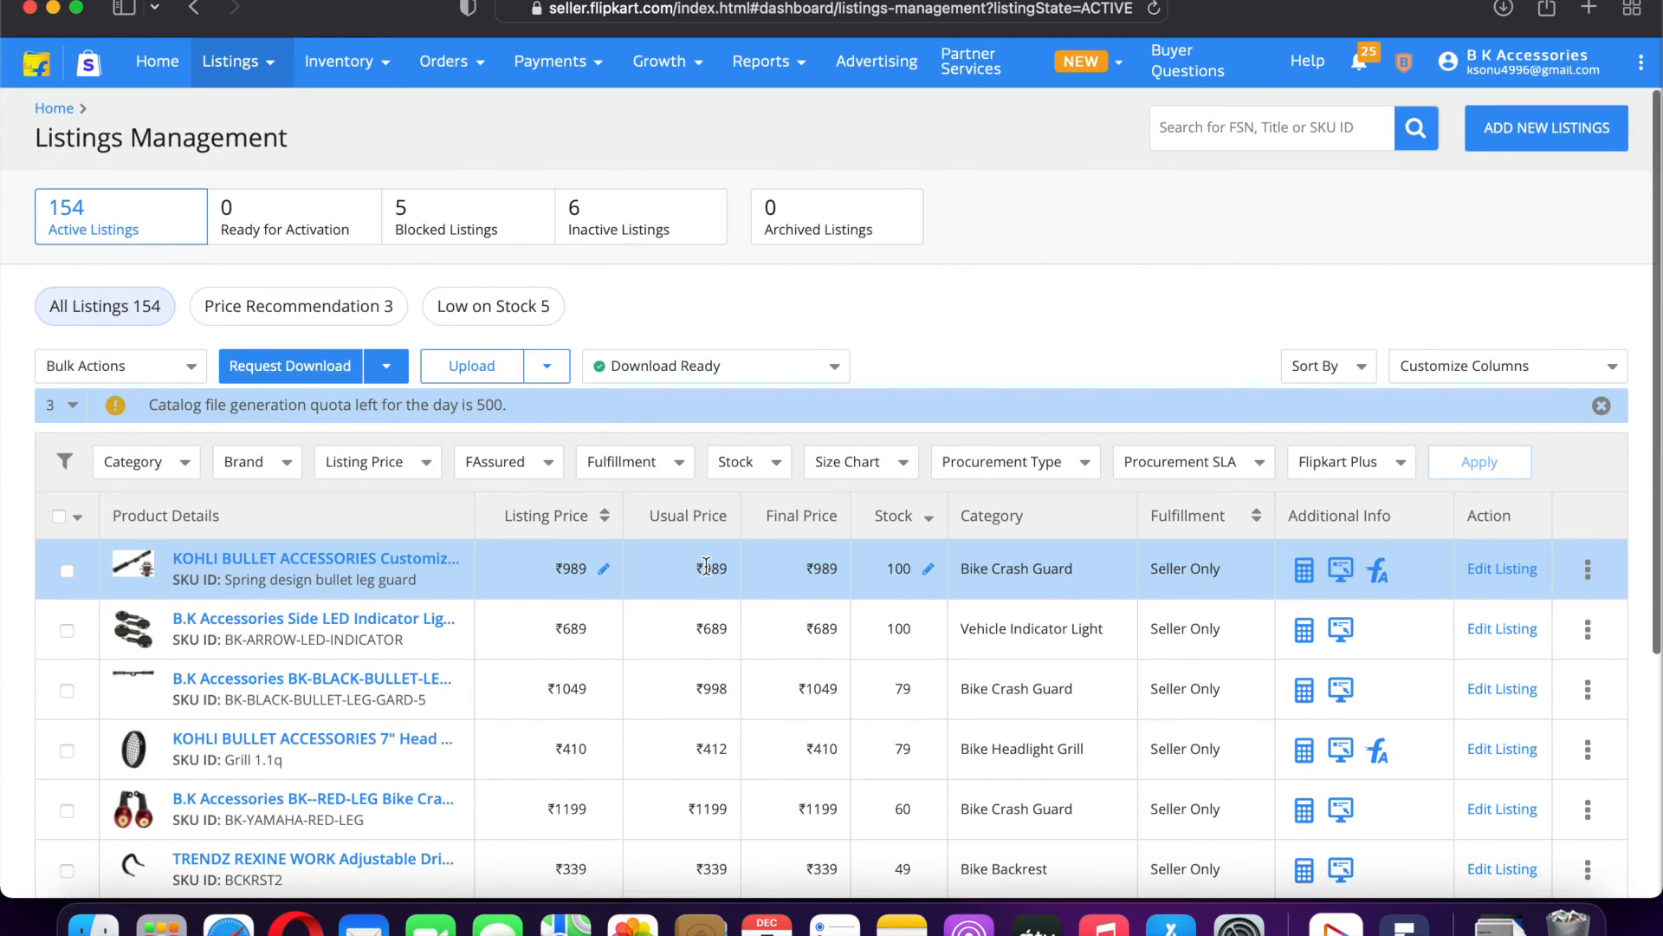